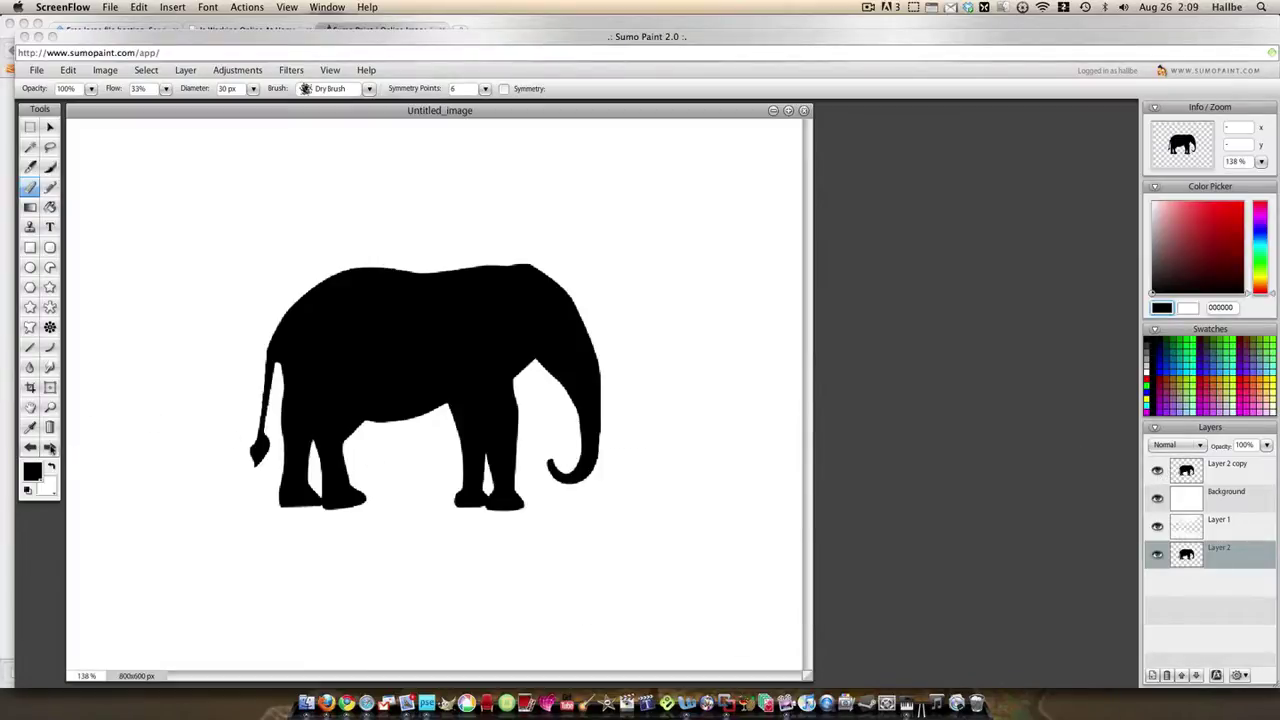
Set up the Brush tool as a 186 px Dry Brush at 48% opacity.
left_click(71, 253)
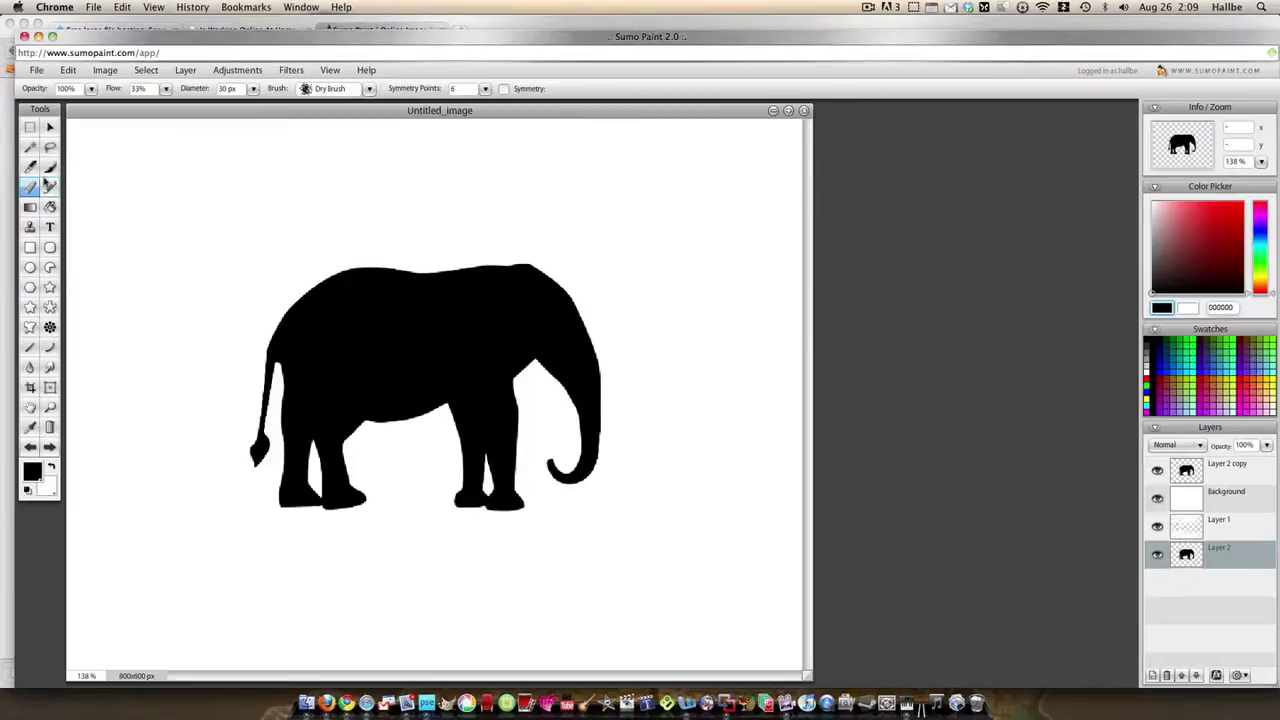
left_click(50, 168)
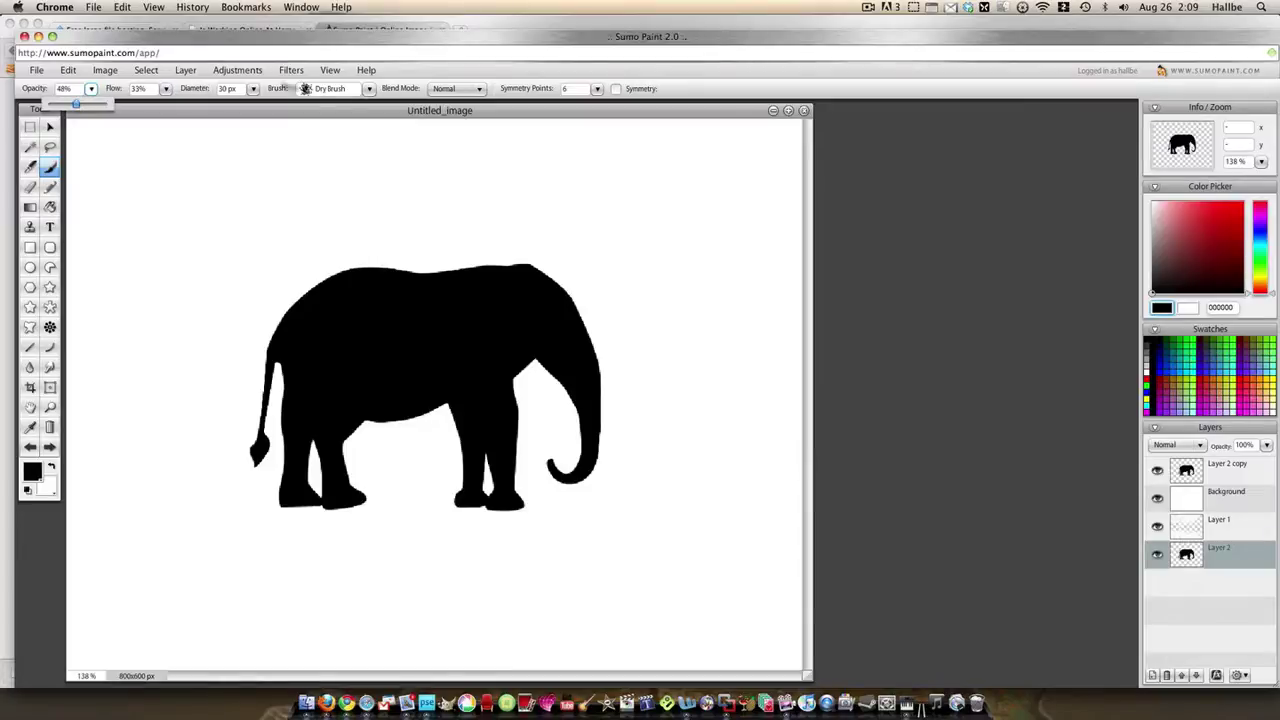
left_click(253, 88)
left_click_drag(212, 103, 252, 104)
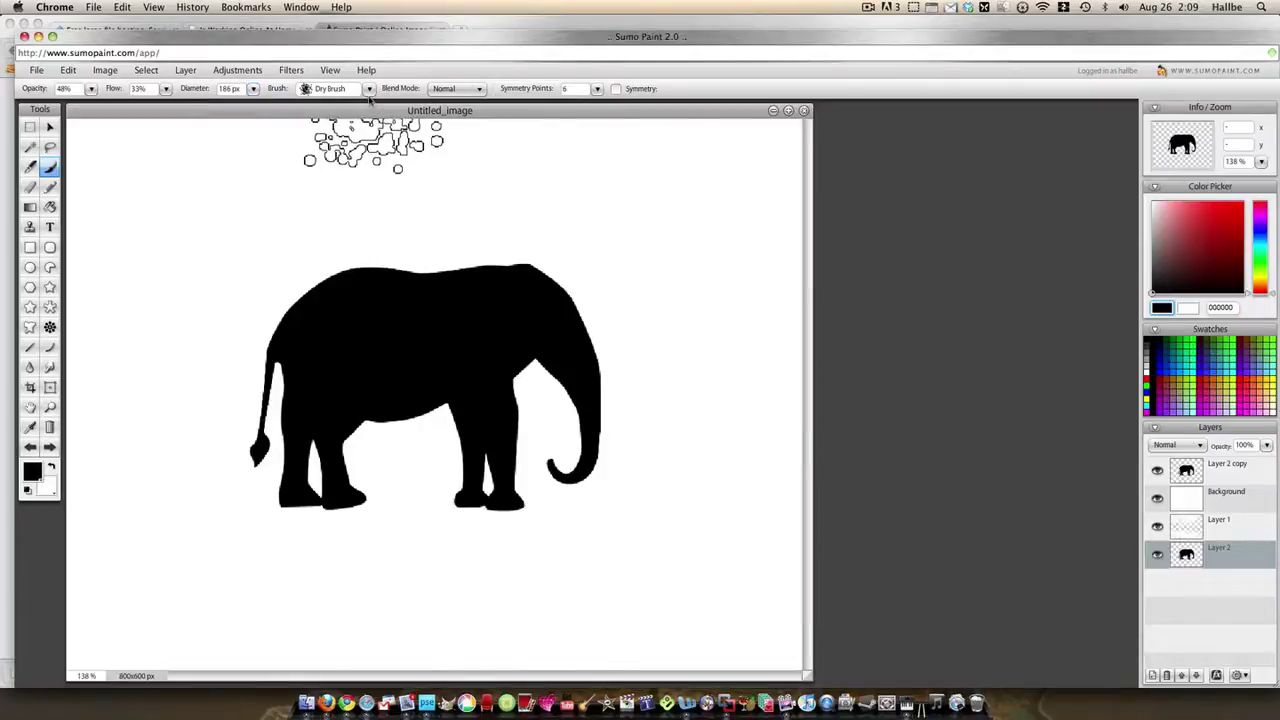
left_click(369, 90)
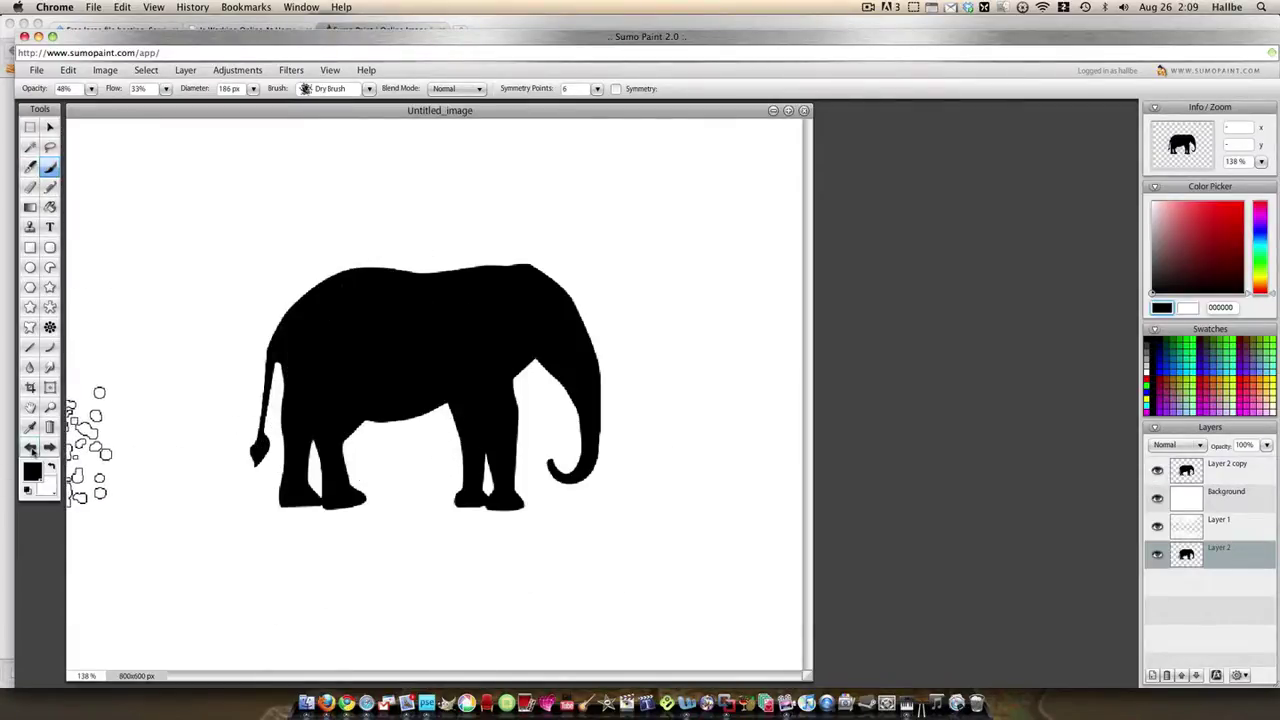
On Layer 2 copy, test a grey dry-brush stroke on the elephant's rear, then undo it.
left_click(1215, 467)
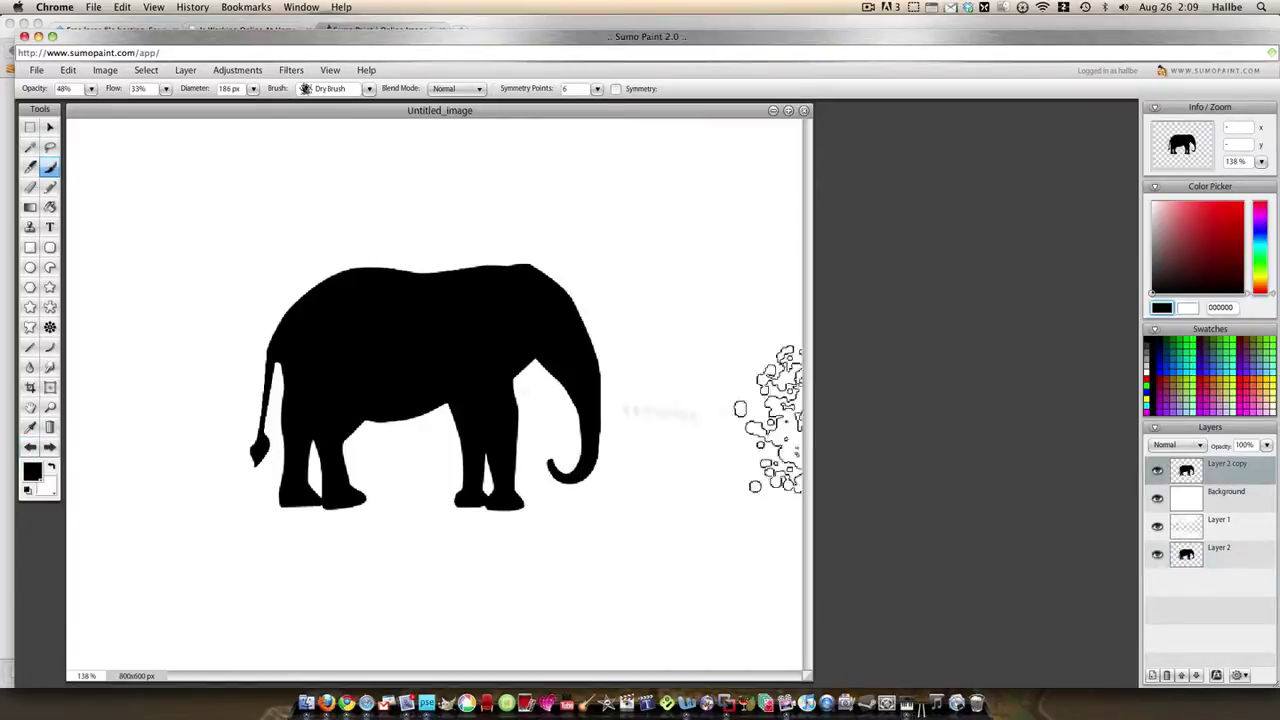
mouse_move(386, 349)
left_mouse_down()
mouse_move(329, 431)
mouse_move(329, 341)
mouse_move(482, 355)
left_mouse_up()
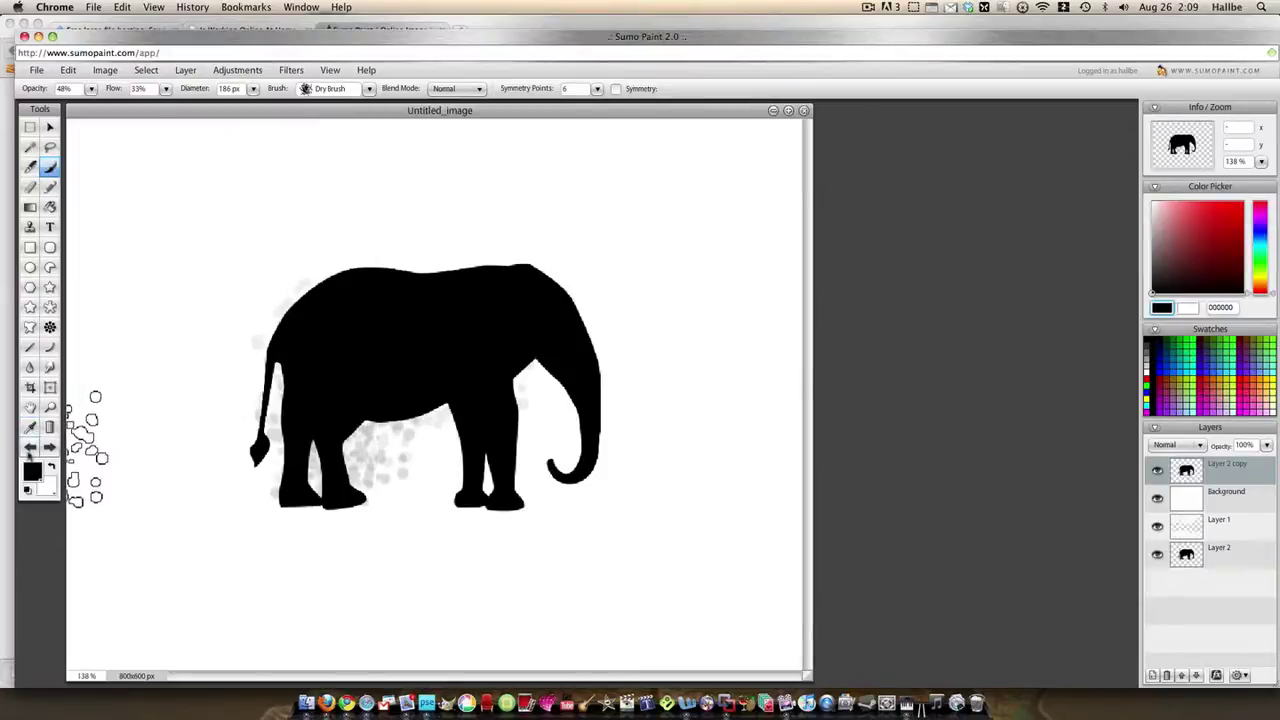
left_click(29, 450)
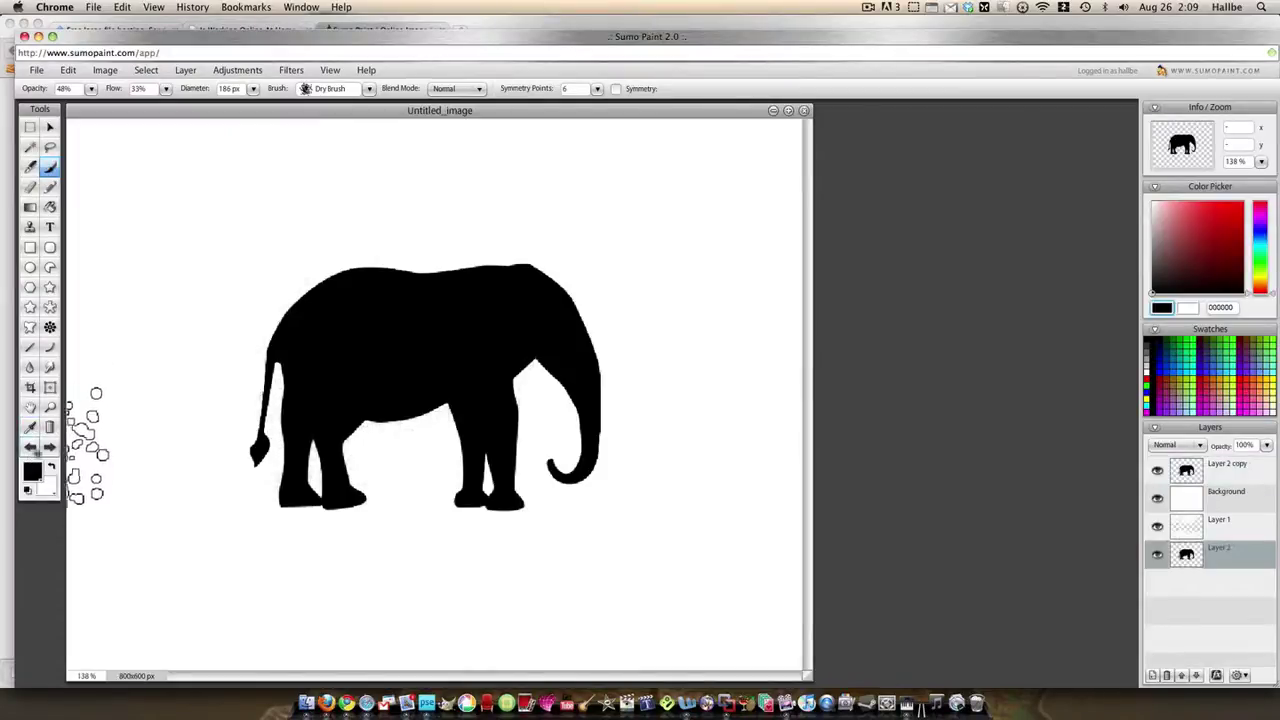
left_click(1200, 466)
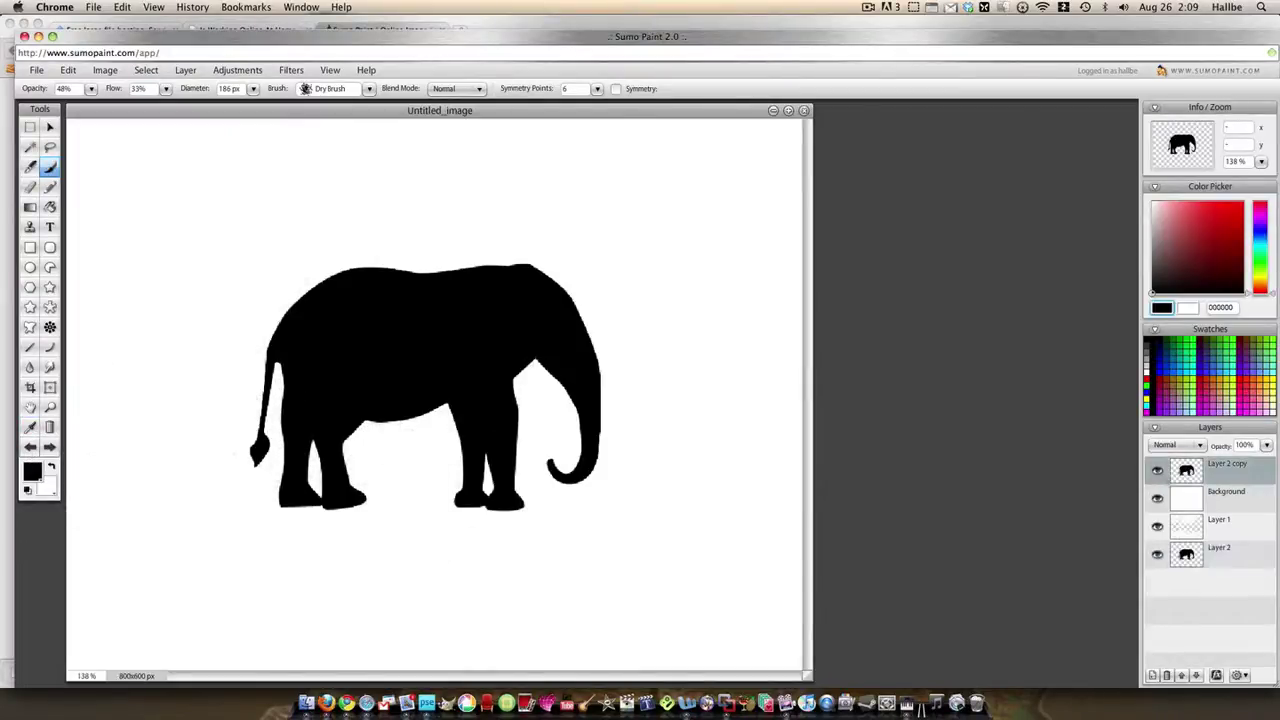
Select the elephant layer's pixels and brush white dry-brush texture across the silhouette.
right_click(1193, 475)
left_click(1176, 546)
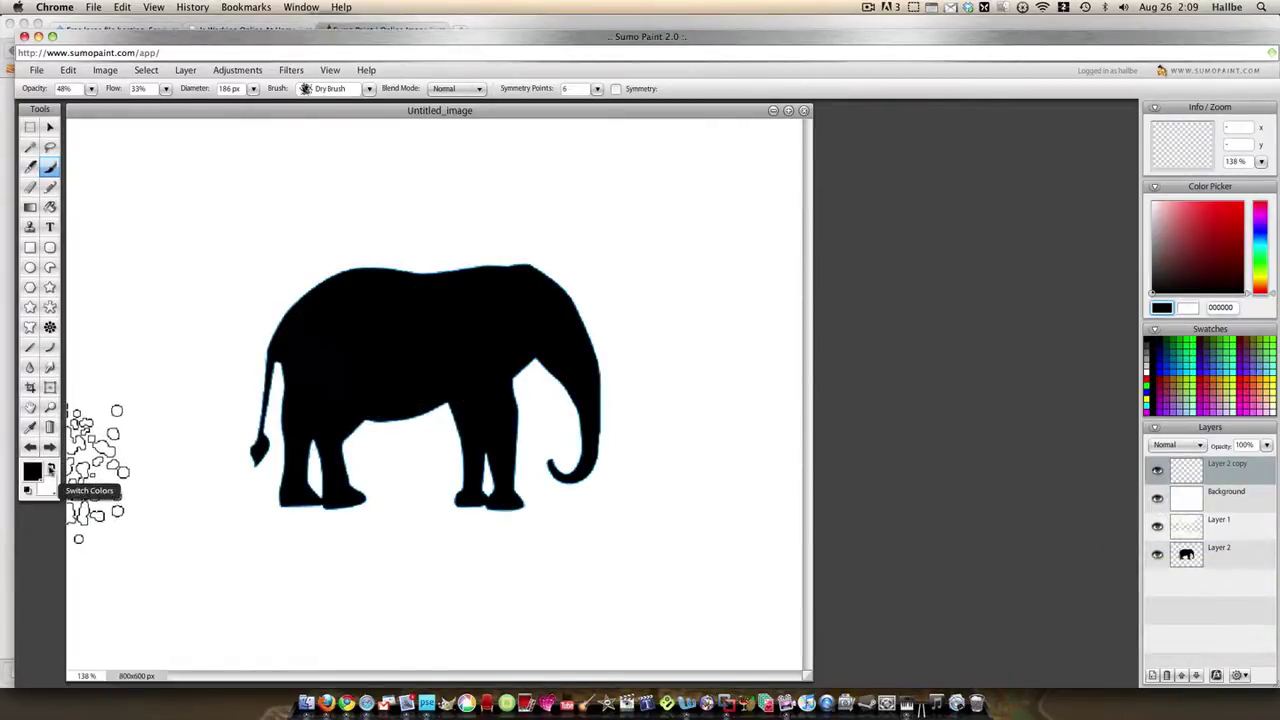
left_click(52, 468)
mouse_move(286, 343)
left_mouse_down()
mouse_move(505, 318)
mouse_move(550, 440)
mouse_move(465, 457)
mouse_move(320, 422)
mouse_move(257, 462)
mouse_move(337, 360)
mouse_move(470, 330)
mouse_move(505, 440)
mouse_move(600, 414)
mouse_move(463, 271)
mouse_move(371, 294)
mouse_move(92, 438)
left_mouse_up()
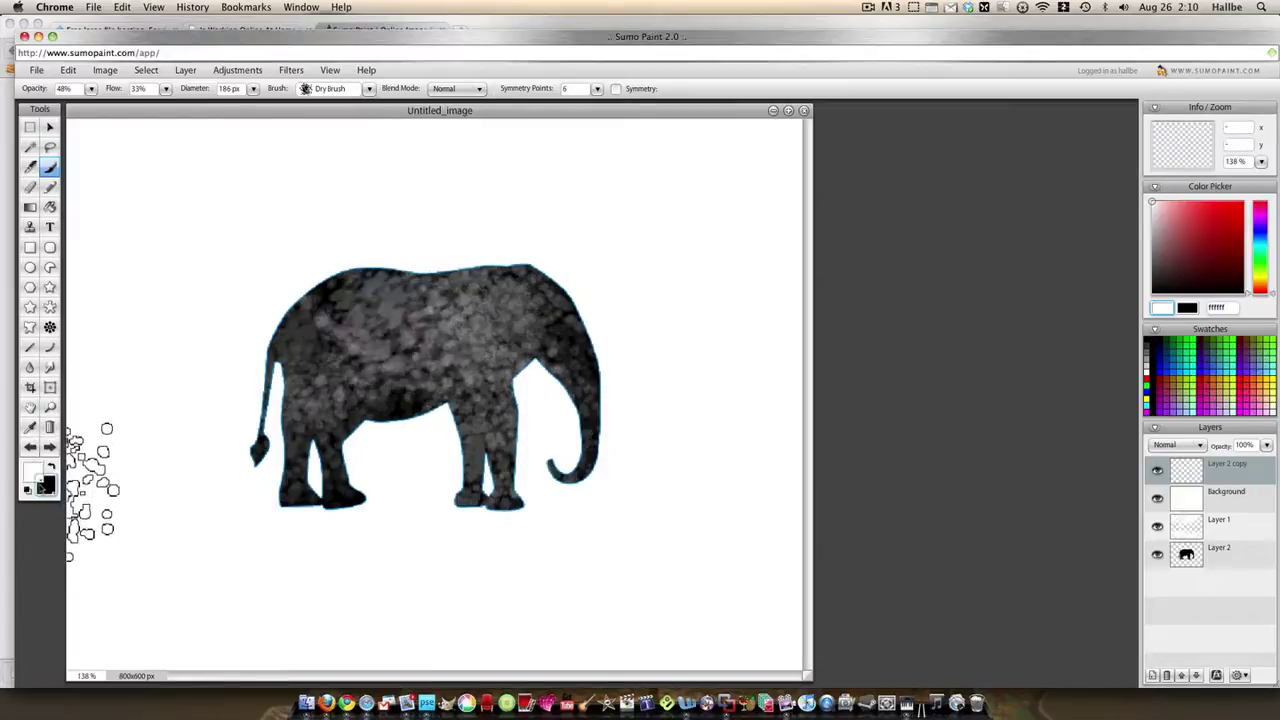
Set the foreground paint colour to dark red 962222.
left_click(46, 487)
left_click(266, 457)
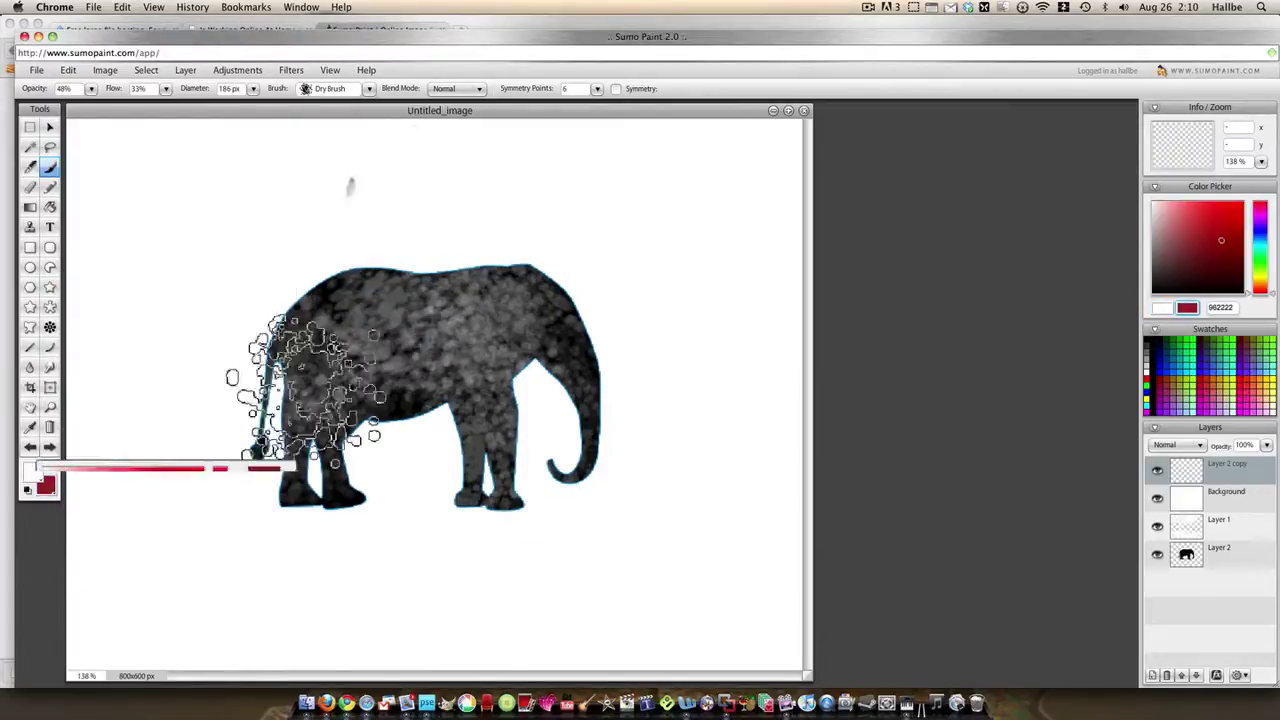
left_click(332, 88)
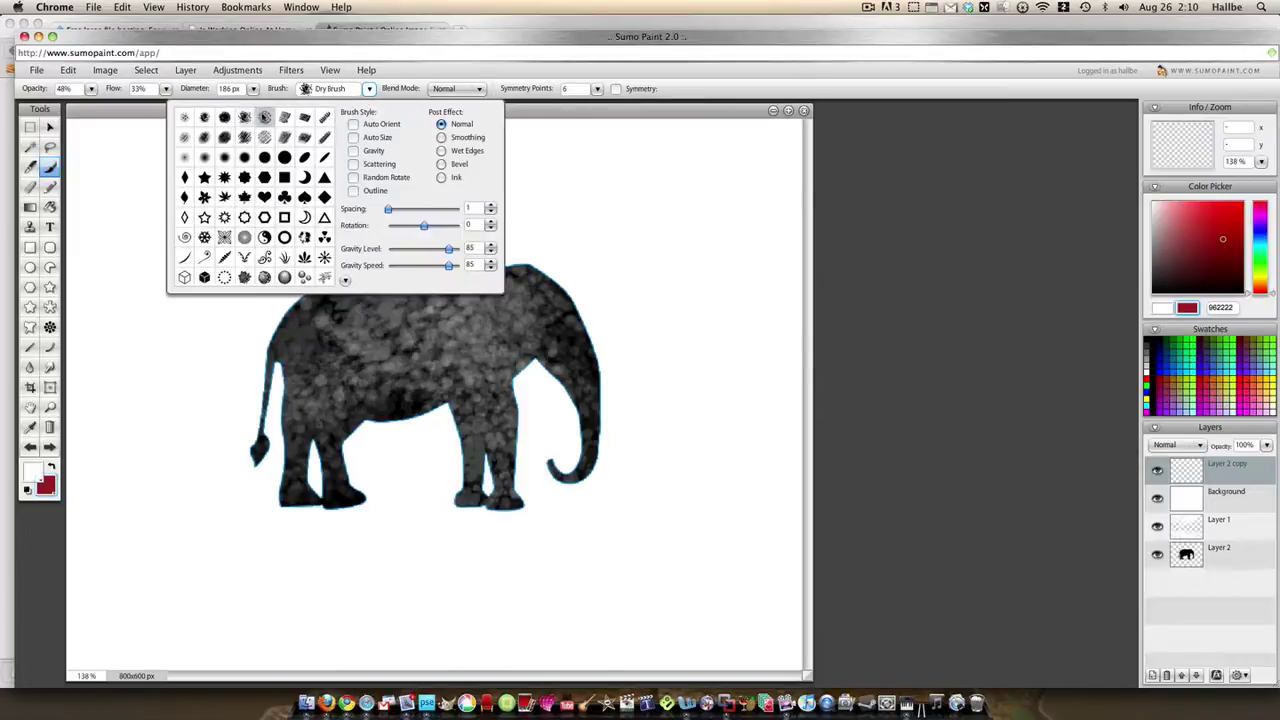
With Dry Brush 2 at 117 px, lighten belly to trunk and tint the back dark red.
mouse_move(258, 88)
left_mouse_down()
mouse_move(243, 129)
mouse_move(300, 223)
left_mouse_up()
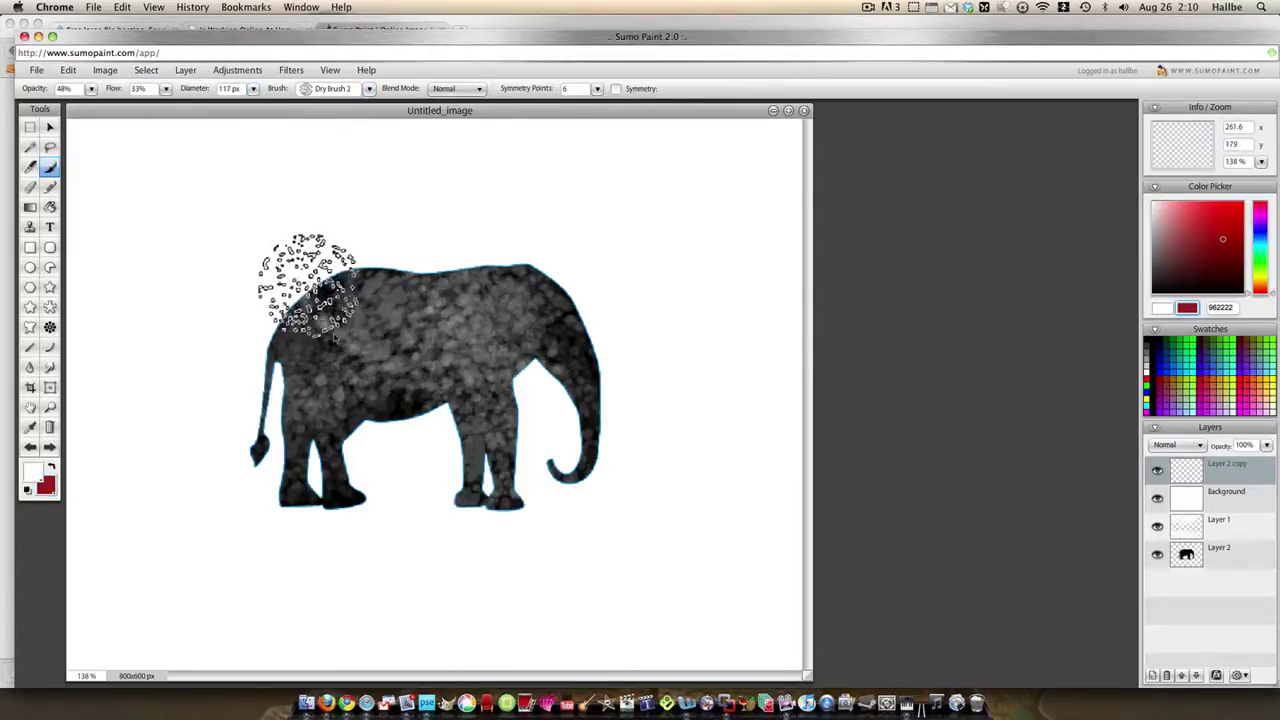
mouse_move(376, 378)
left_mouse_down()
mouse_move(418, 363)
mouse_move(423, 335)
mouse_move(450, 326)
mouse_move(510, 335)
mouse_move(586, 393)
mouse_move(568, 428)
mouse_move(478, 433)
mouse_move(470, 453)
mouse_move(386, 433)
mouse_move(253, 430)
mouse_move(338, 353)
mouse_move(280, 370)
left_mouse_up()
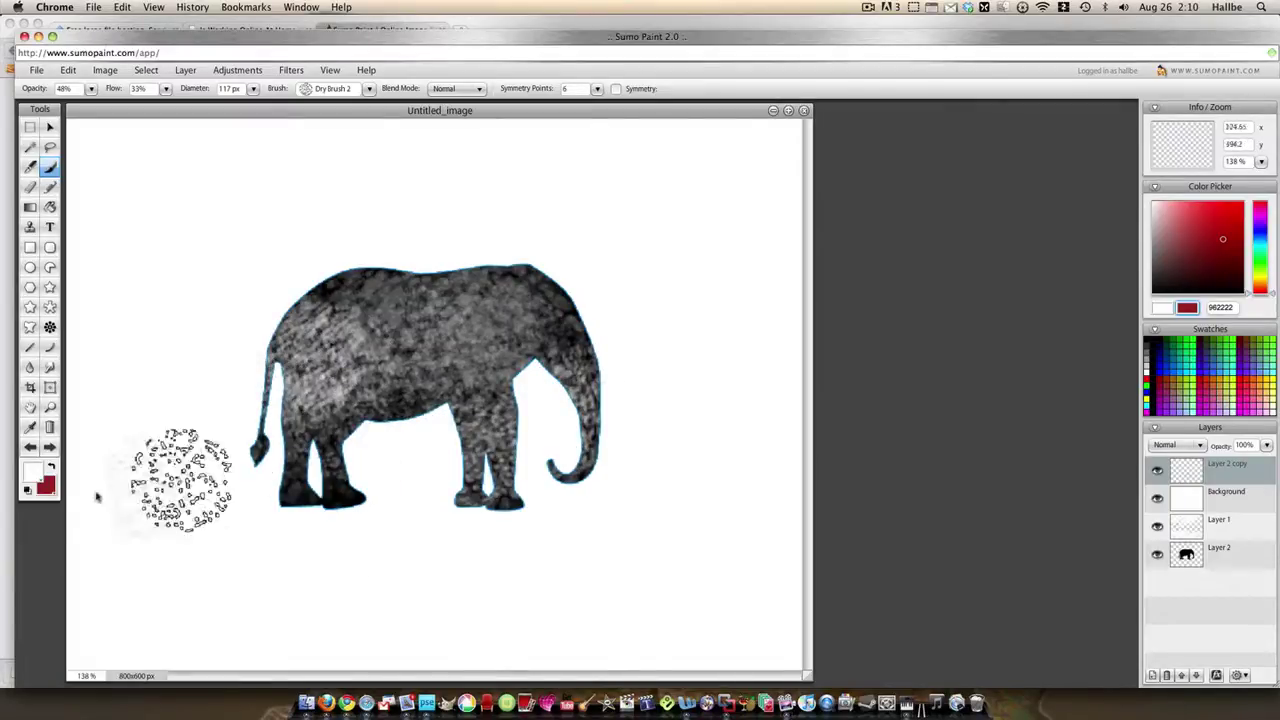
left_click(50, 466)
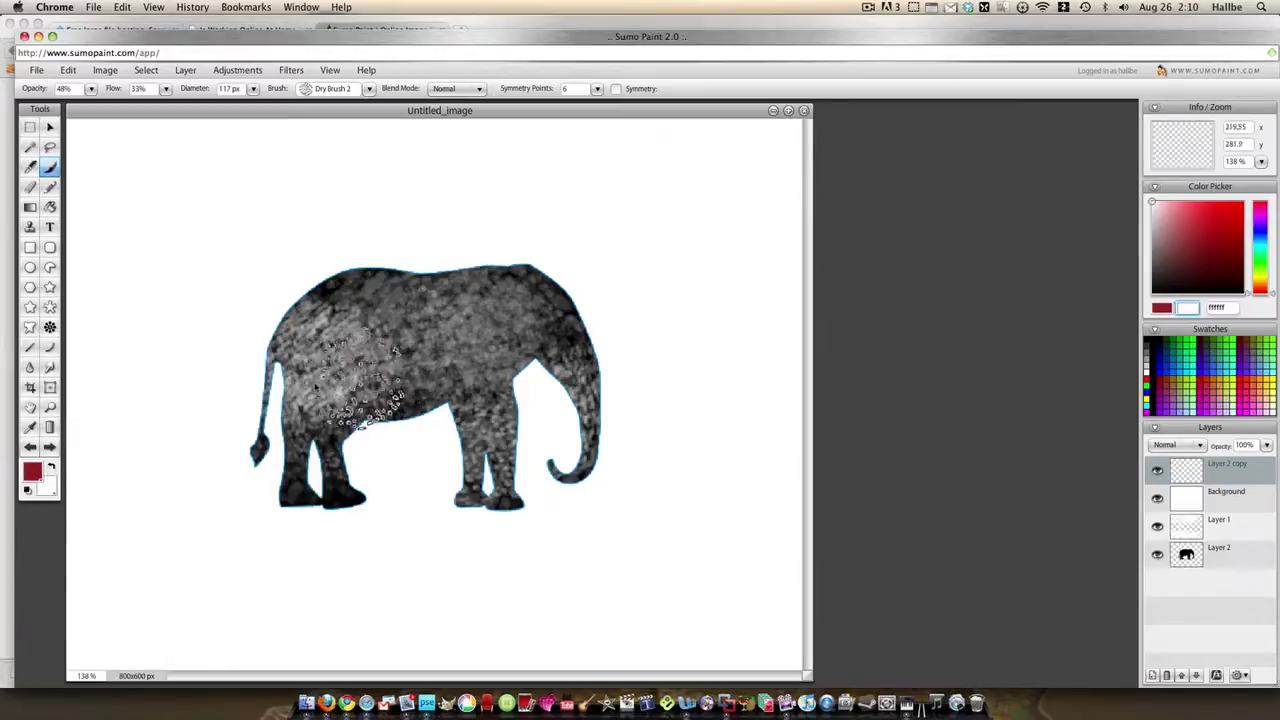
mouse_move(357, 345)
left_mouse_down()
mouse_move(399, 309)
mouse_move(431, 332)
mouse_move(496, 295)
mouse_move(551, 322)
mouse_move(539, 392)
mouse_move(566, 422)
mouse_move(506, 462)
mouse_move(491, 412)
mouse_move(409, 419)
mouse_move(341, 512)
mouse_move(299, 493)
mouse_move(251, 434)
left_mouse_up()
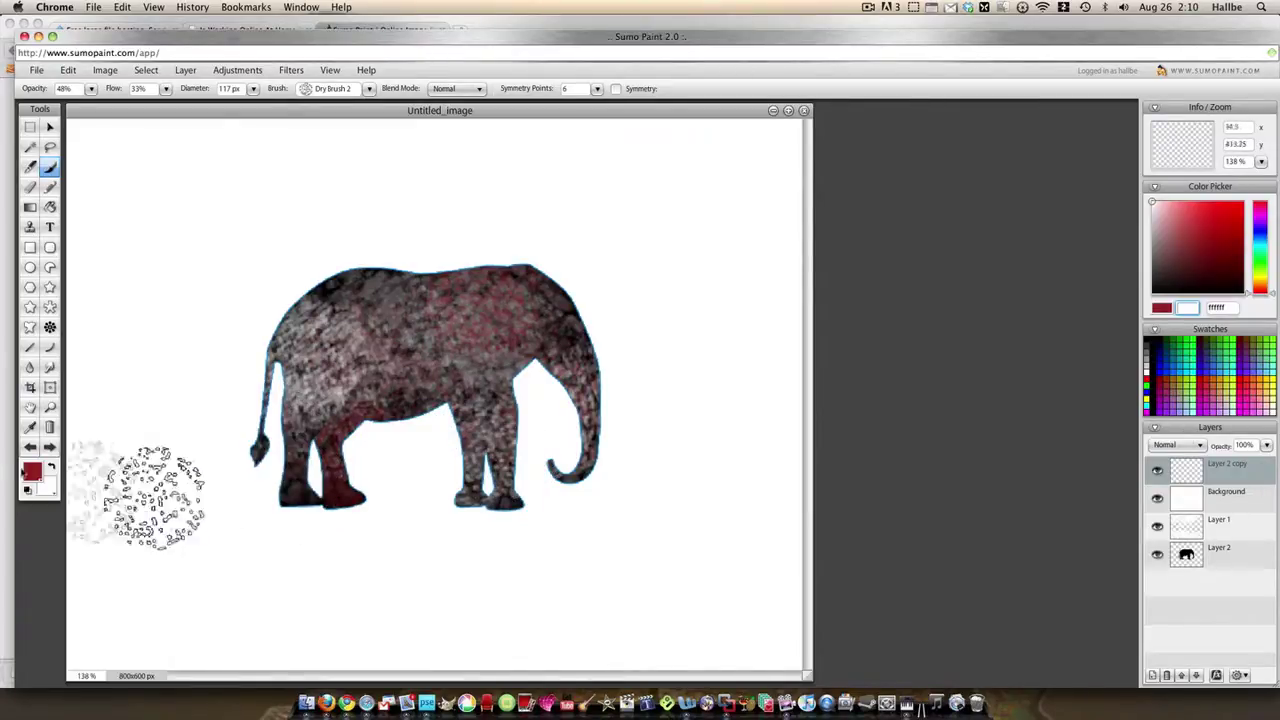
Change the foreground colour to orange-brown 986822.
left_click(32, 471)
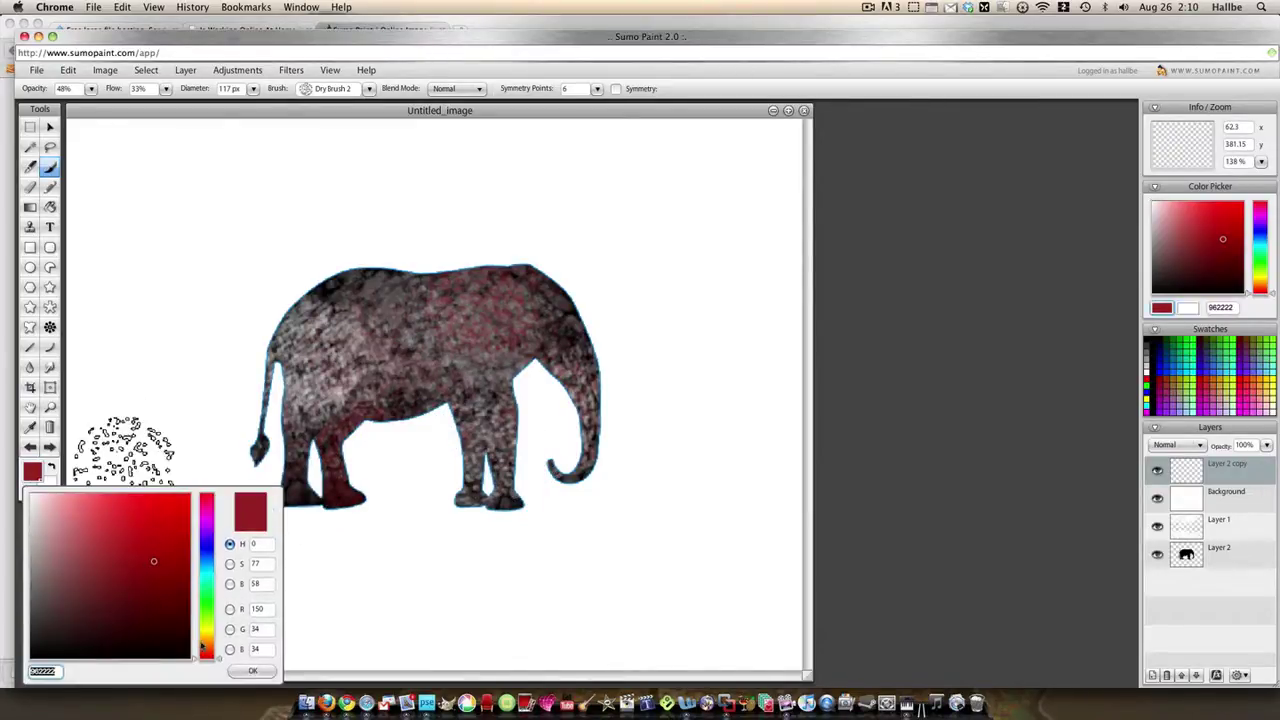
left_click(202, 647)
left_click(250, 672)
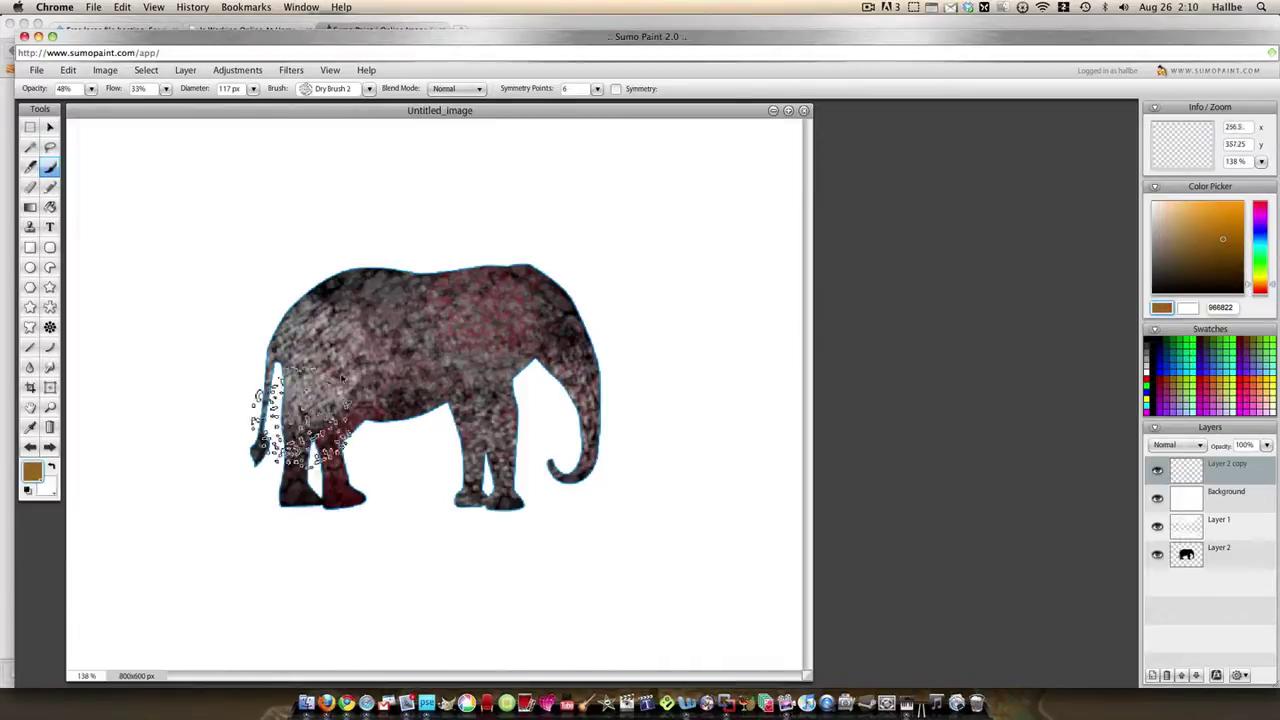
Switch the brush to Chalk 1 at 54 px diameter.
left_click(368, 89)
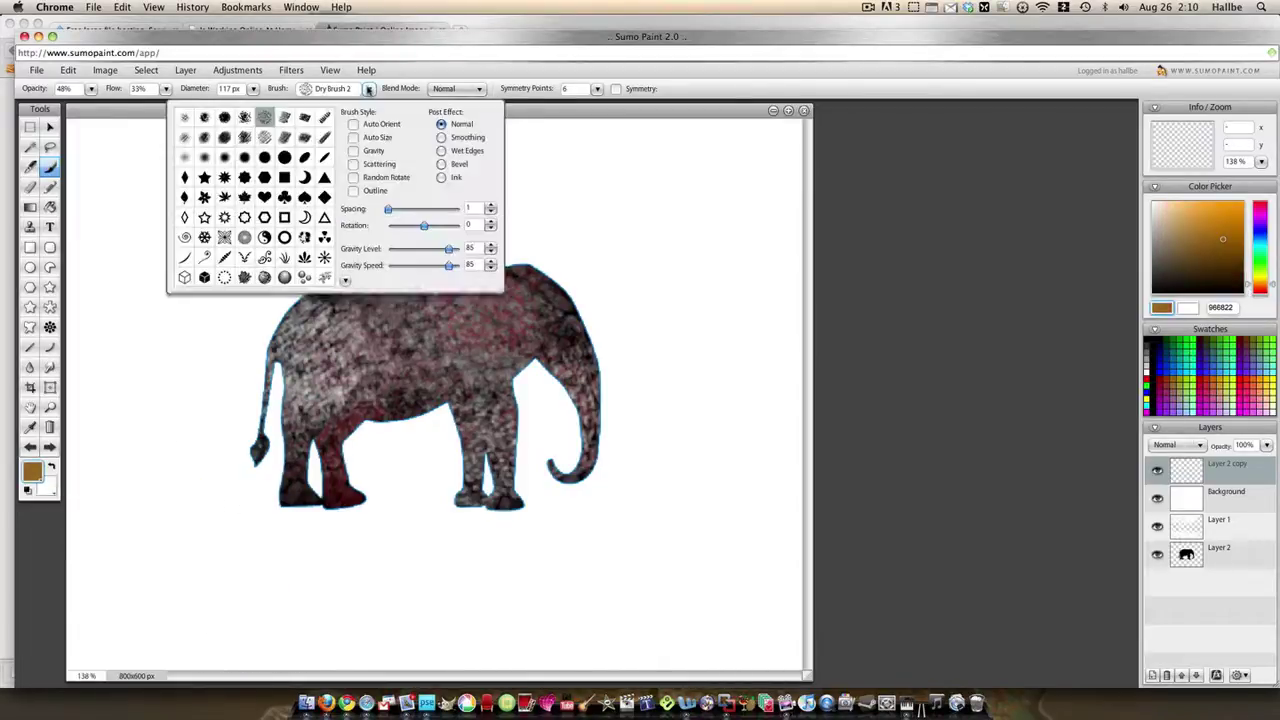
left_click(304, 137)
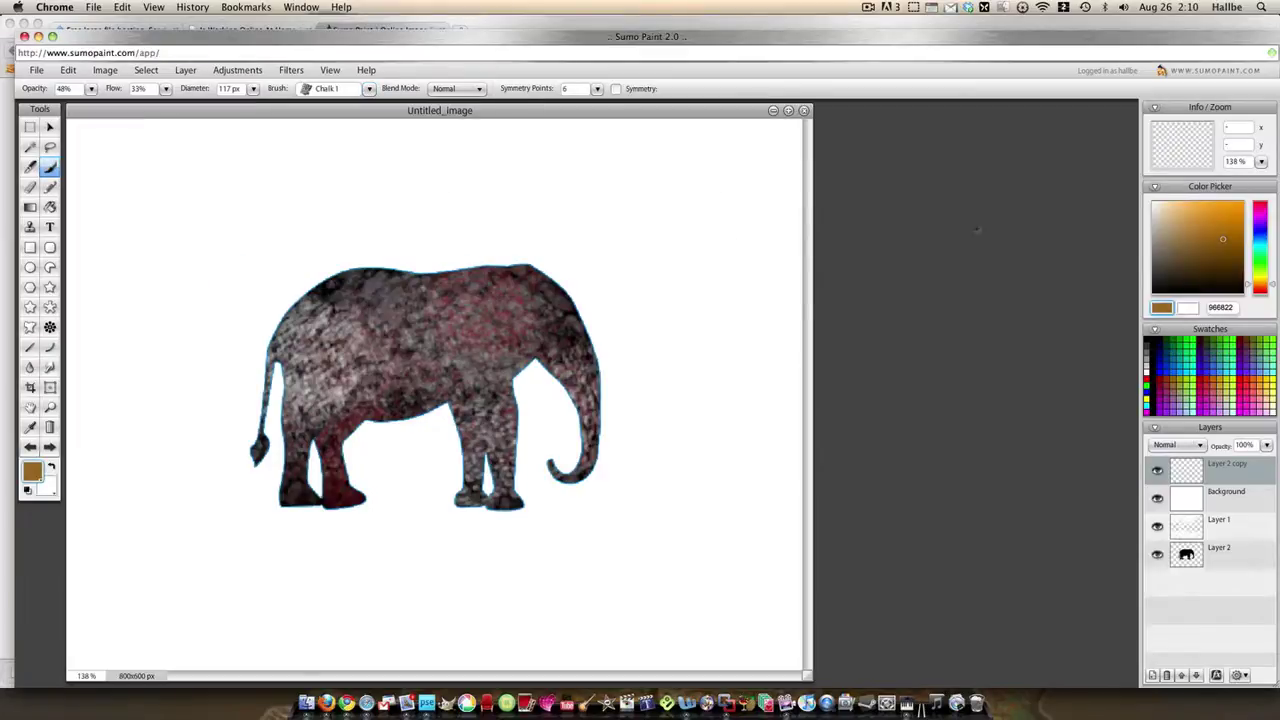
left_click(253, 89)
Paint tan chalk patches over the back, side, front leg, head and hind foot.
left_click_drag(366, 342, 376, 360)
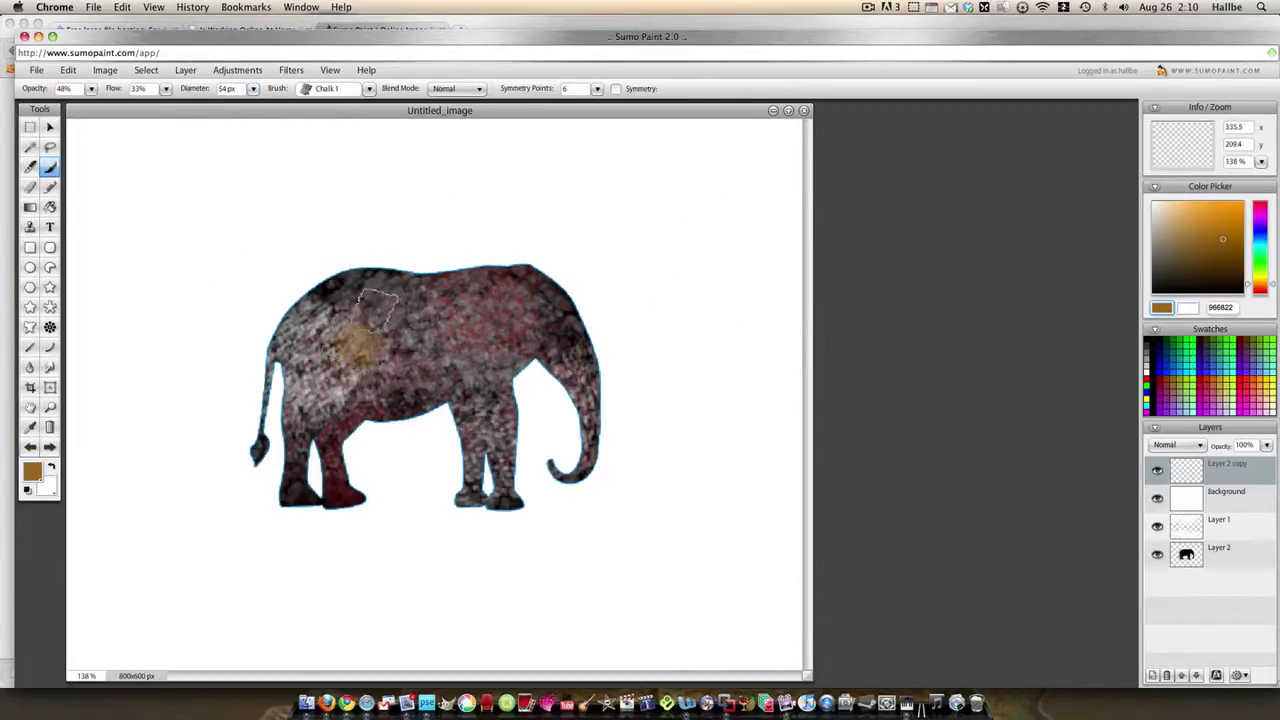
left_click_drag(378, 308, 403, 318)
mouse_move(380, 362)
left_mouse_down()
mouse_move(414, 400)
mouse_move(447, 373)
mouse_move(483, 430)
mouse_move(472, 443)
mouse_move(507, 468)
mouse_move(494, 515)
left_mouse_up()
mouse_move(522, 305)
left_mouse_down()
mouse_move(552, 328)
mouse_move(558, 366)
mouse_move(598, 412)
left_mouse_up()
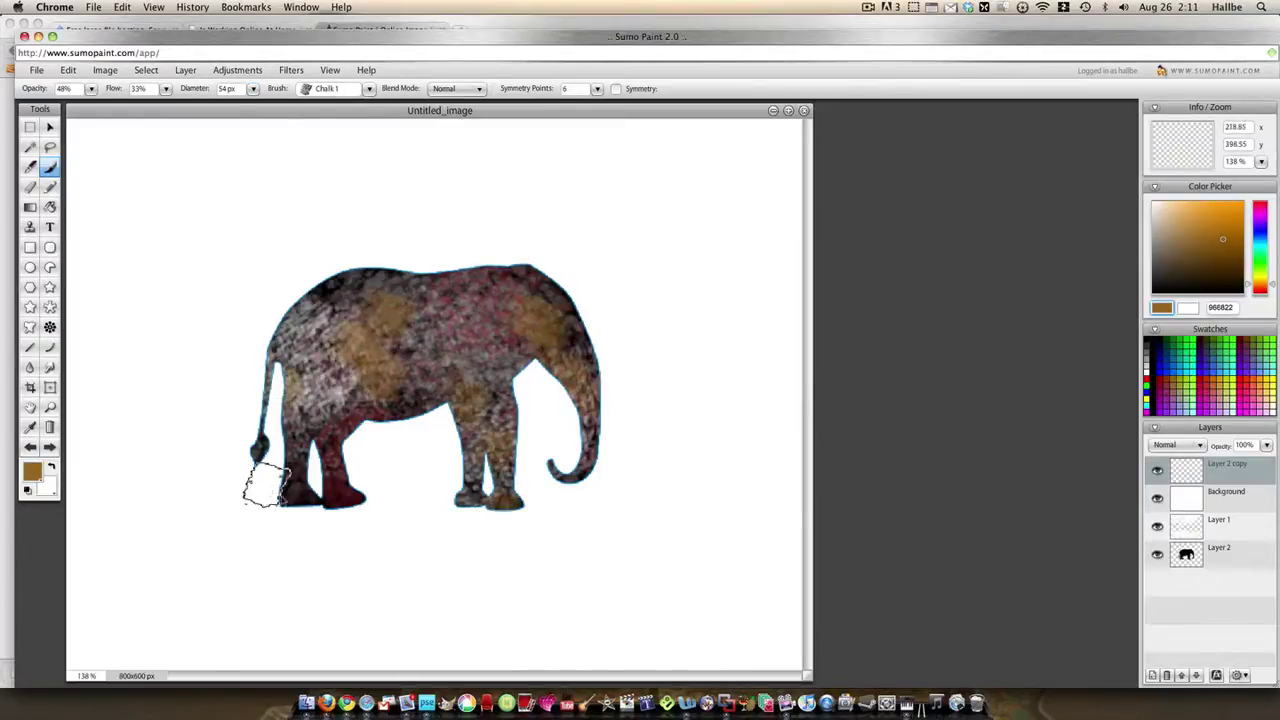
mouse_move(265, 485)
left_mouse_down()
mouse_move(318, 537)
mouse_move(371, 523)
left_mouse_up()
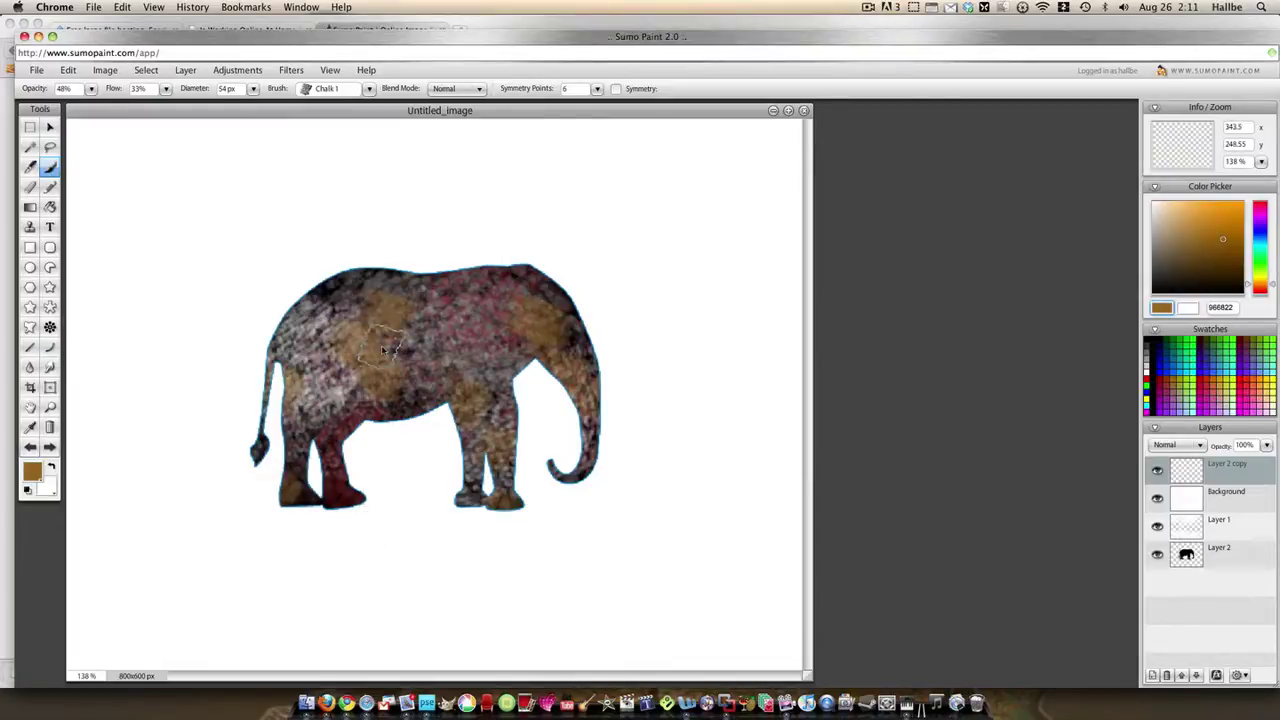
left_click_drag(381, 345, 300, 385)
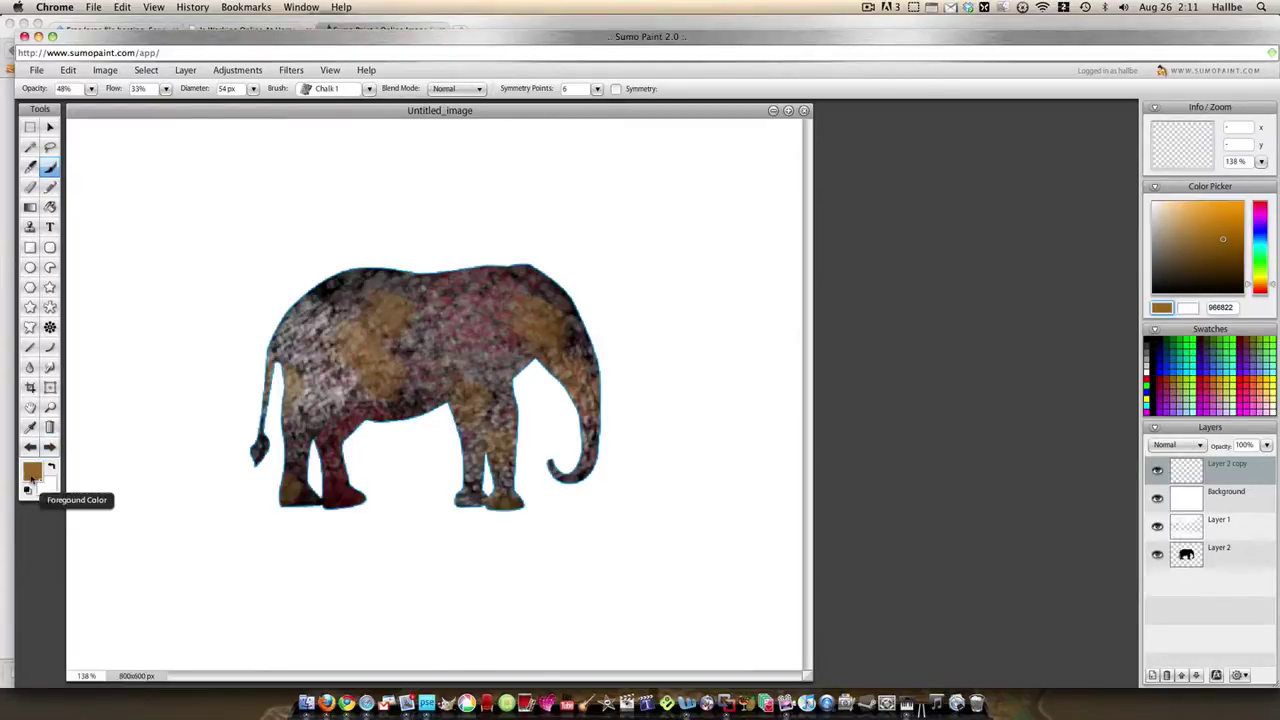
Set the paint colour to dark green 10470d.
left_click(32, 471)
left_click(205, 607)
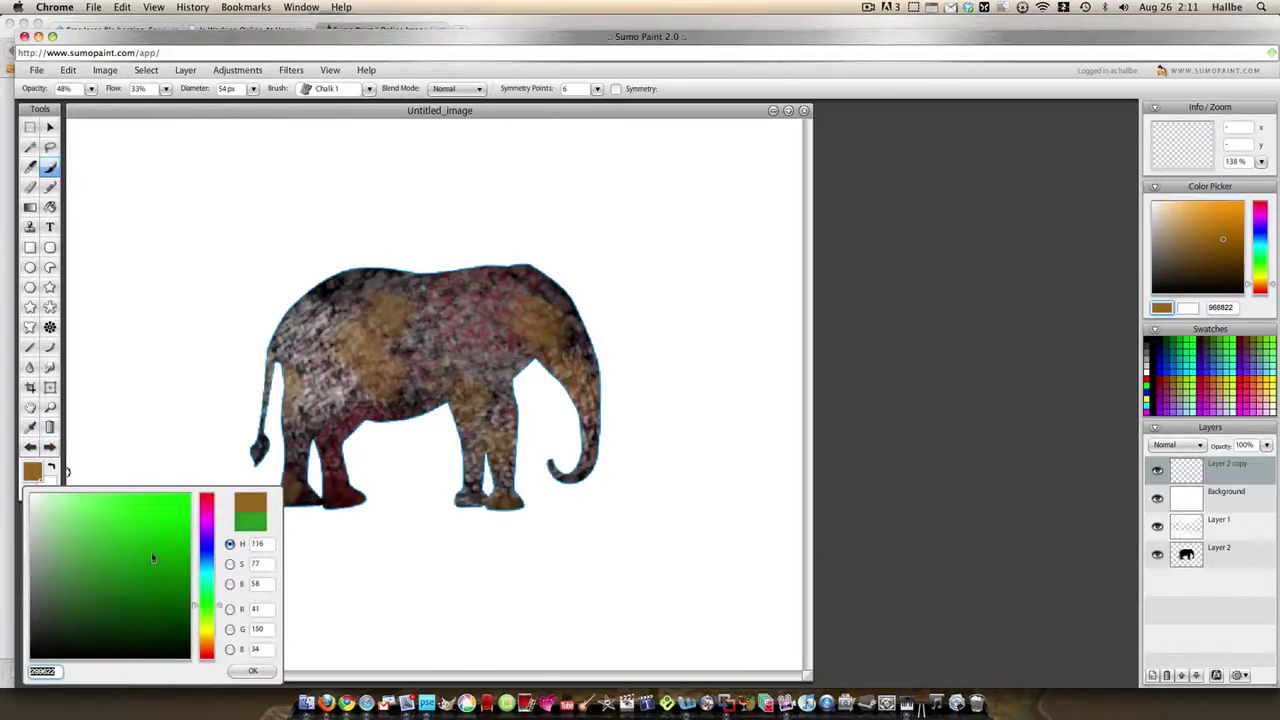
left_click(255, 671)
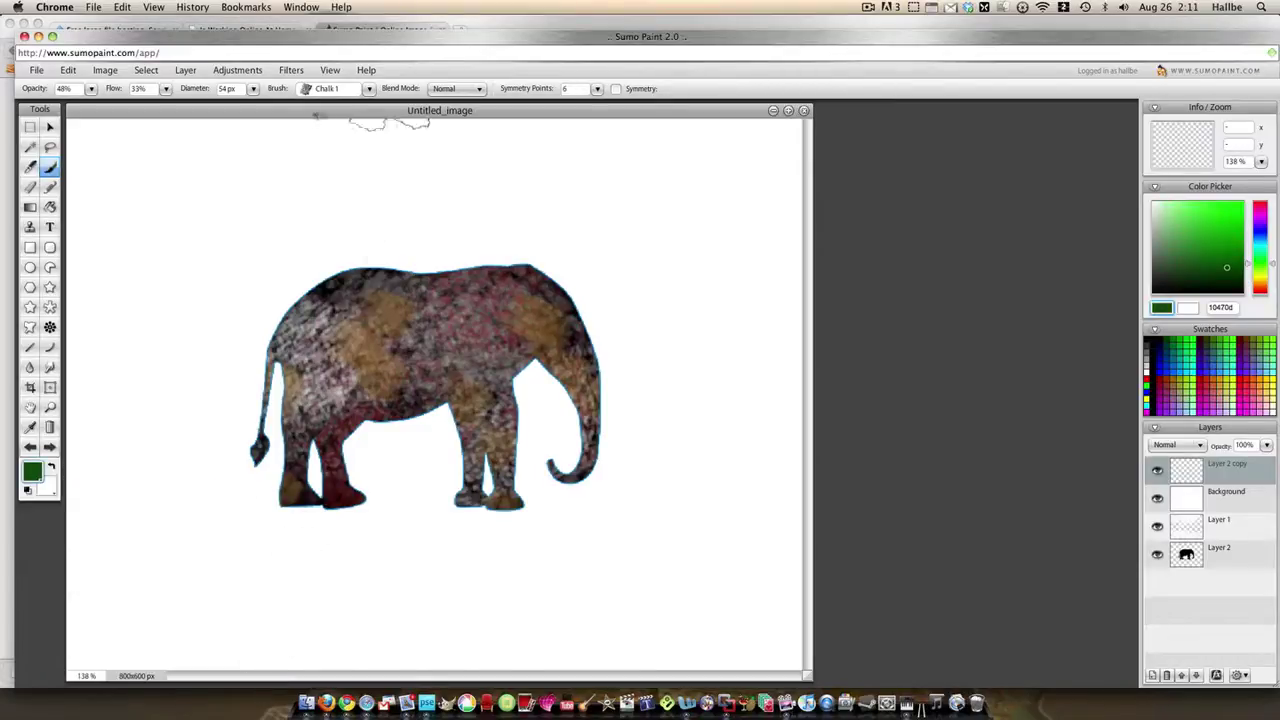
With Oil Brush 1, dab green patches over the head, back and side.
left_click(367, 89)
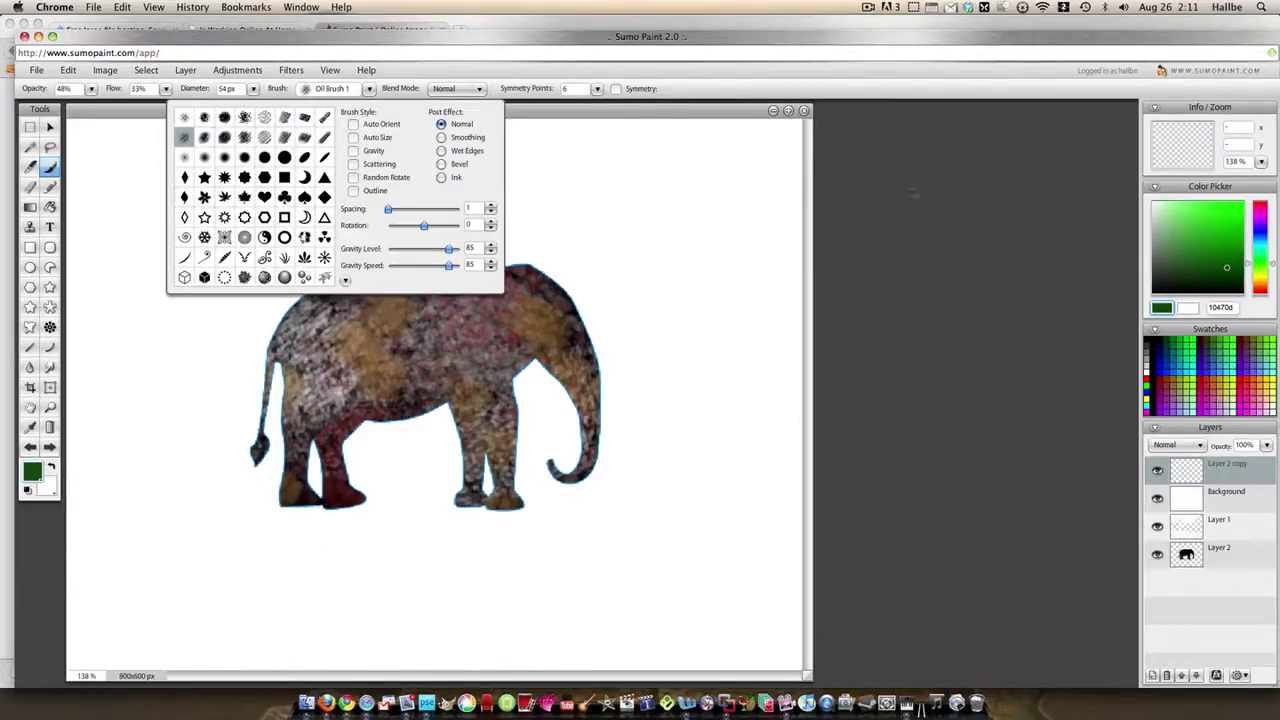
left_click(250, 336)
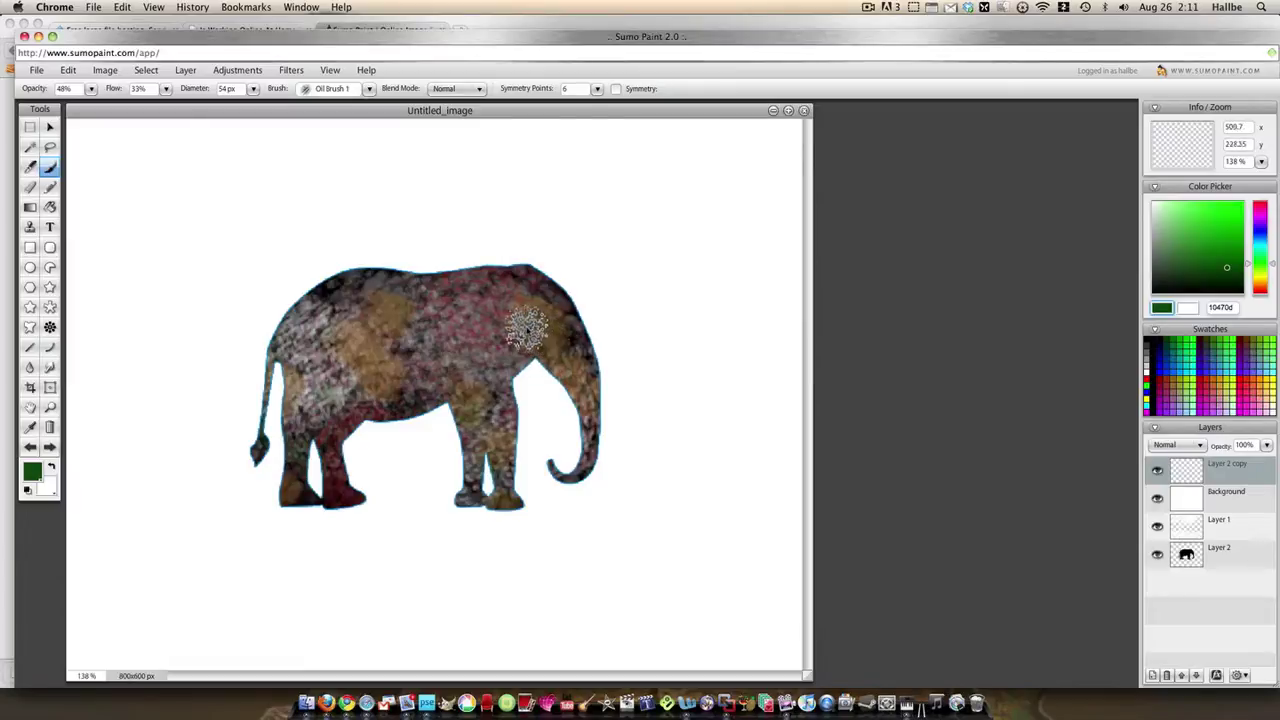
mouse_move(527, 330)
left_mouse_down()
mouse_move(559, 341)
mouse_move(548, 310)
mouse_move(516, 288)
mouse_move(470, 300)
left_mouse_up()
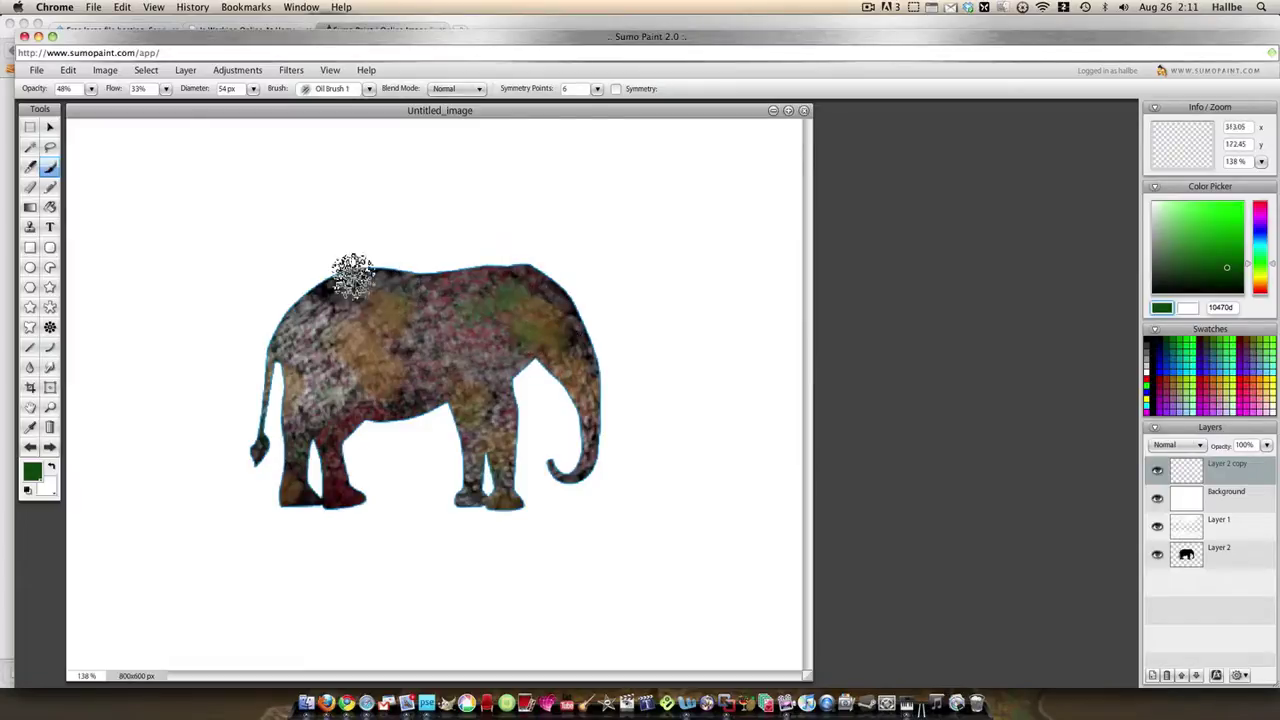
mouse_move(352, 276)
left_mouse_down()
mouse_move(323, 298)
mouse_move(336, 303)
mouse_move(327, 362)
mouse_move(356, 380)
mouse_move(428, 348)
left_mouse_up()
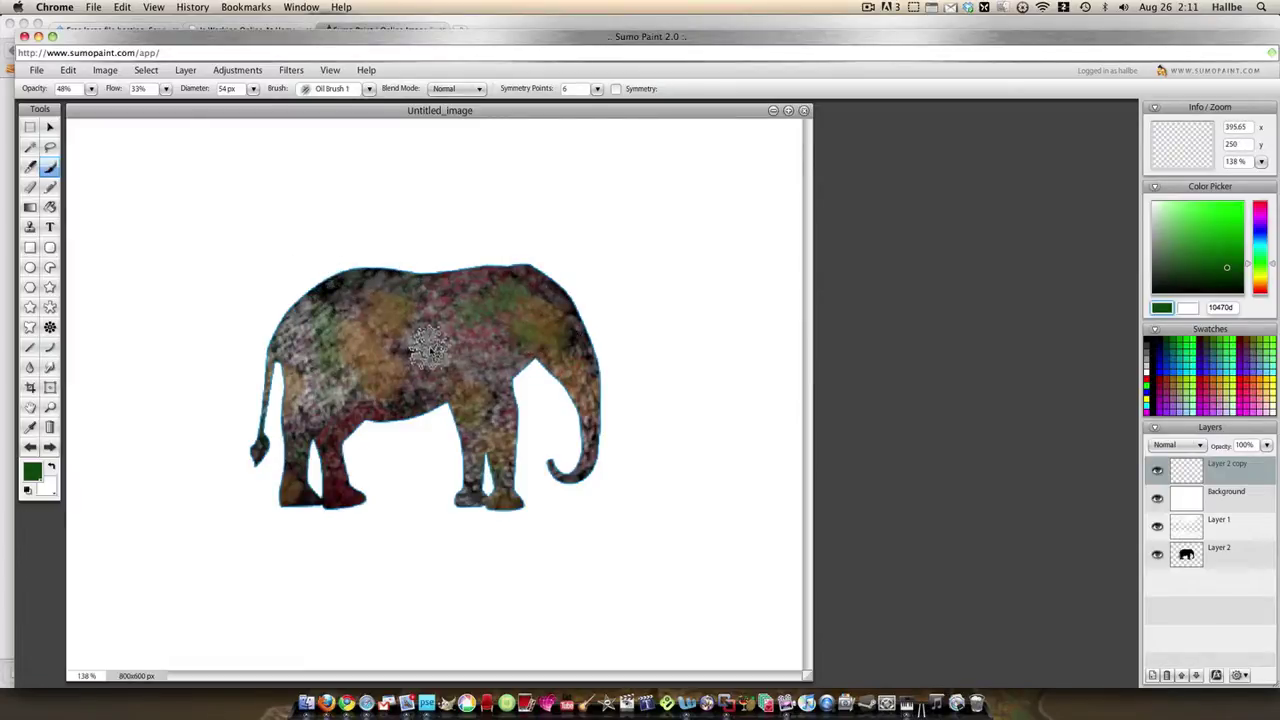
Apply Hue/Saturation with Hue -145 to turn the elephant brown.
left_click(239, 72)
left_click(268, 154)
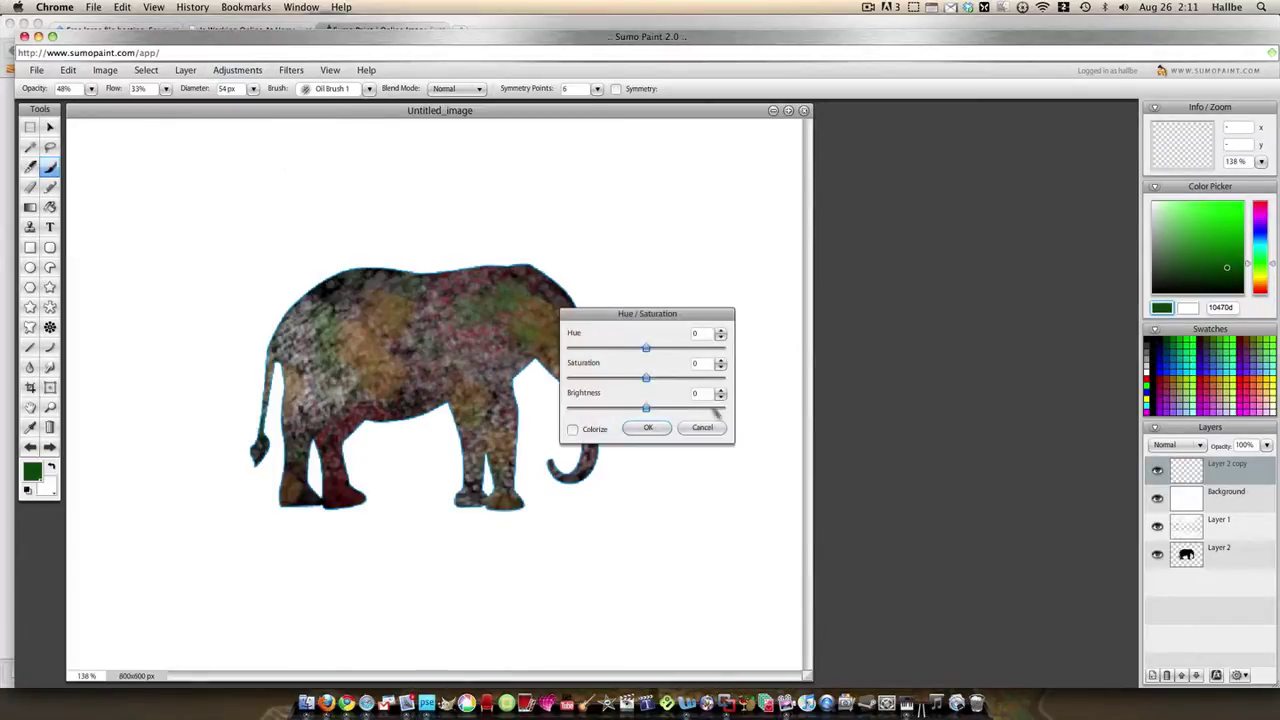
left_click_drag(583, 352, 581, 355)
left_click(649, 428)
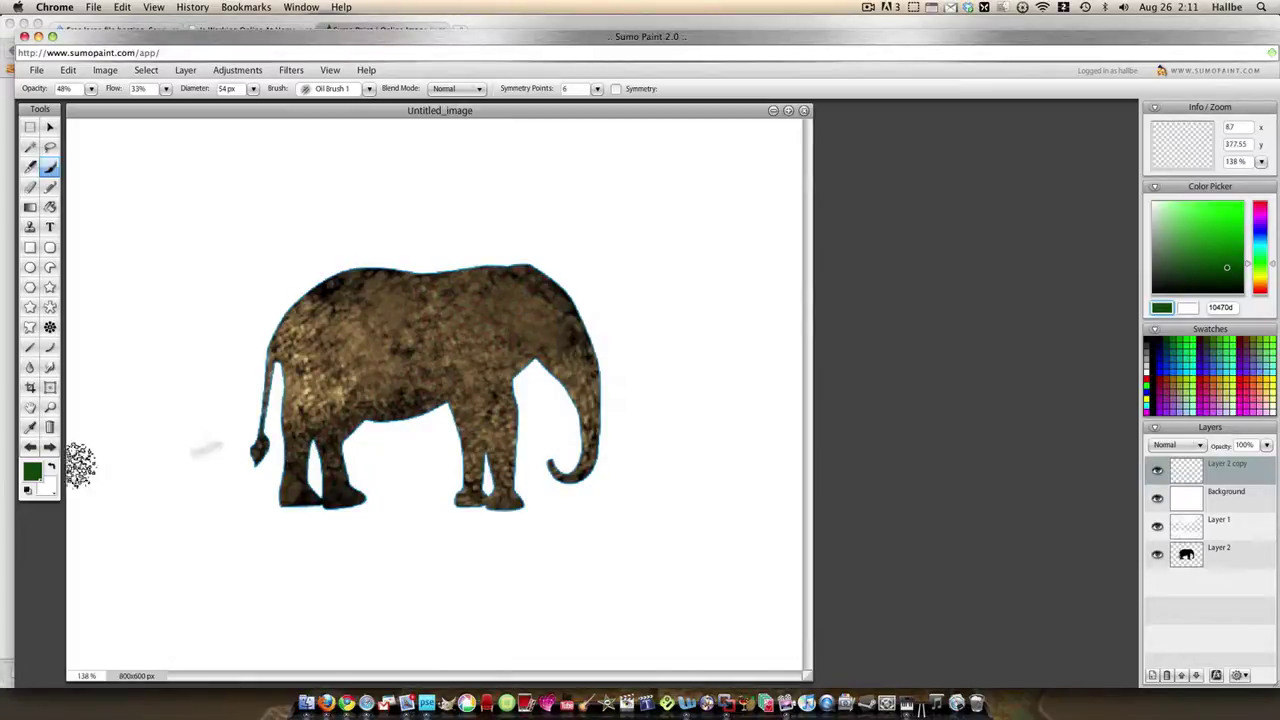
Brush green over the back, hind legs, belly, head and front legs.
mouse_move(351, 307)
left_mouse_down()
mouse_move(328, 286)
mouse_move(420, 314)
mouse_move(445, 306)
mouse_move(423, 374)
left_mouse_up()
mouse_move(310, 450)
left_mouse_down()
mouse_move(300, 471)
mouse_move(351, 489)
left_mouse_up()
mouse_move(476, 393)
left_mouse_down()
mouse_move(365, 383)
mouse_move(399, 362)
mouse_move(551, 344)
mouse_move(576, 363)
mouse_move(493, 308)
mouse_move(381, 289)
mouse_move(372, 309)
mouse_move(505, 351)
mouse_move(506, 386)
left_mouse_up()
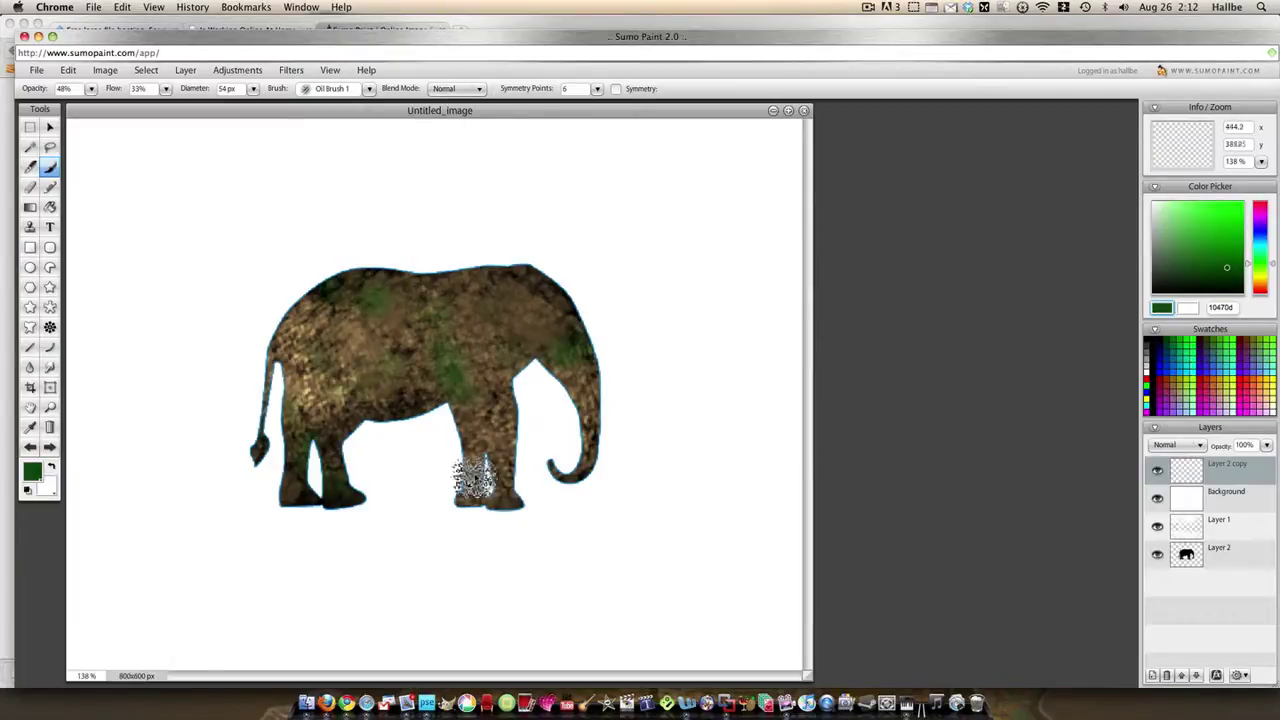
mouse_move(471, 471)
left_mouse_down()
mouse_move(500, 443)
mouse_move(471, 423)
mouse_move(582, 408)
left_mouse_up()
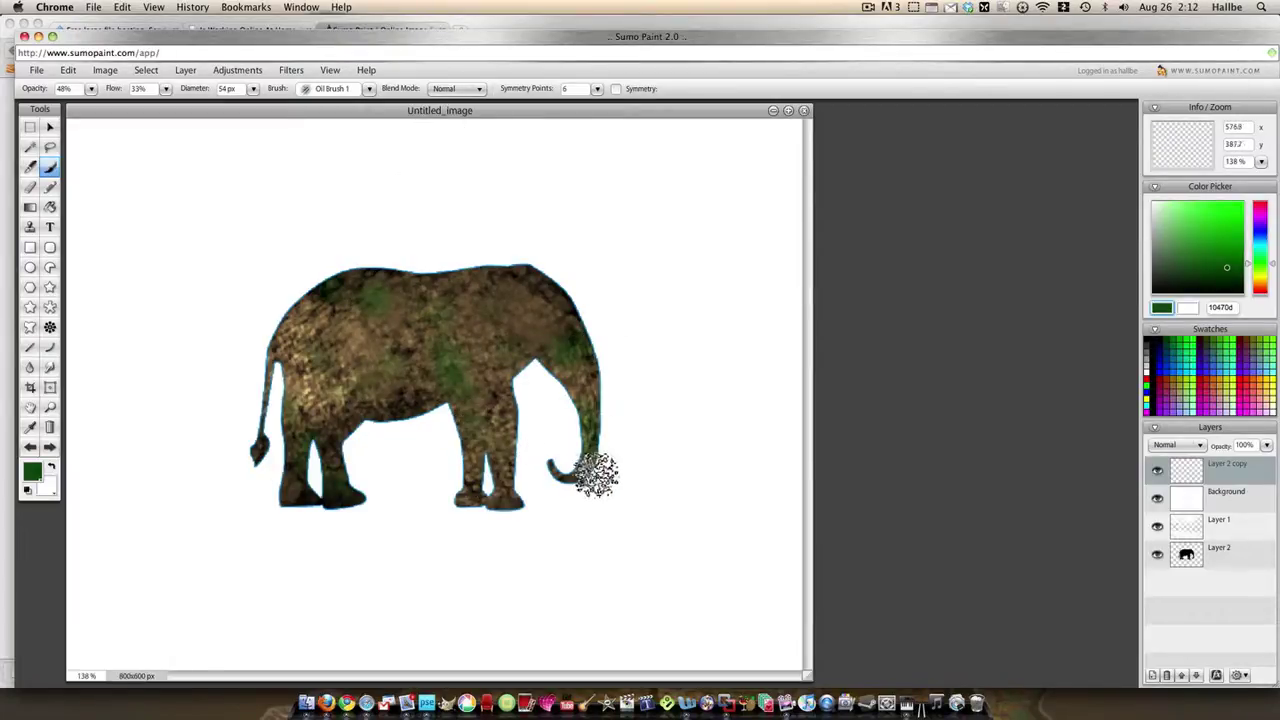
Pick coral ea6d45 and dab it on the side, back and rear foot.
left_click(40, 469)
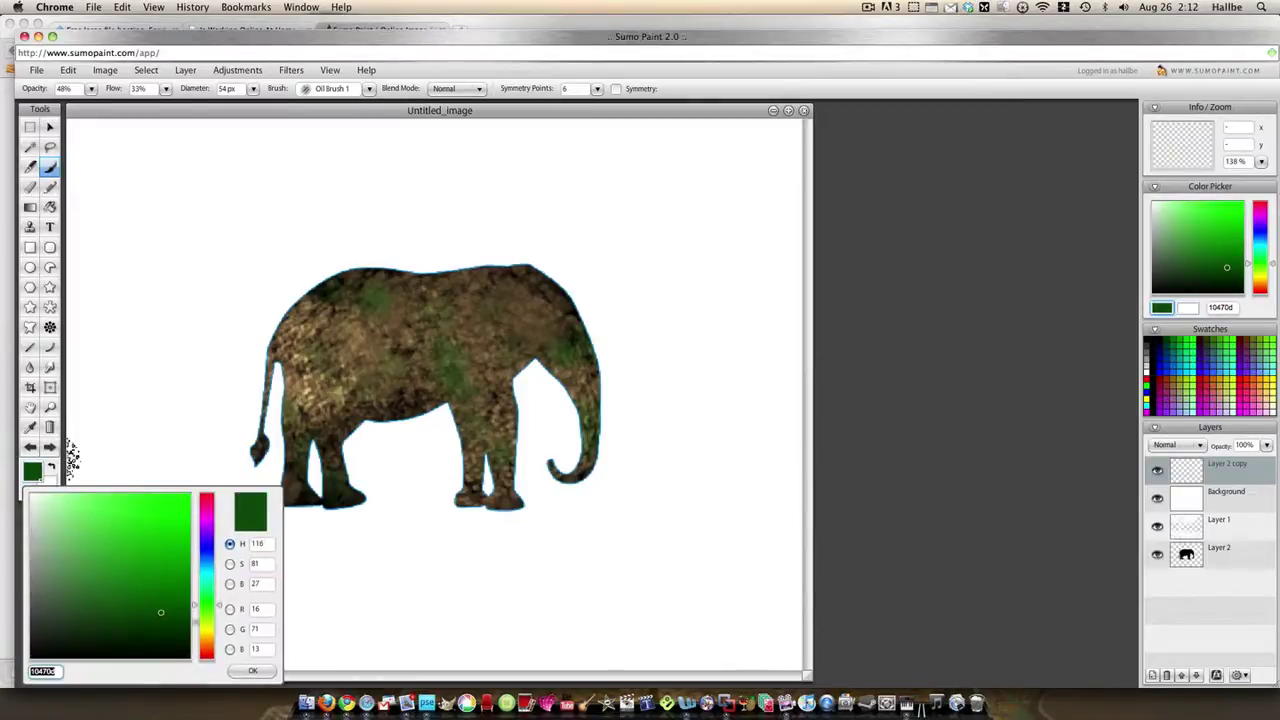
left_click(205, 652)
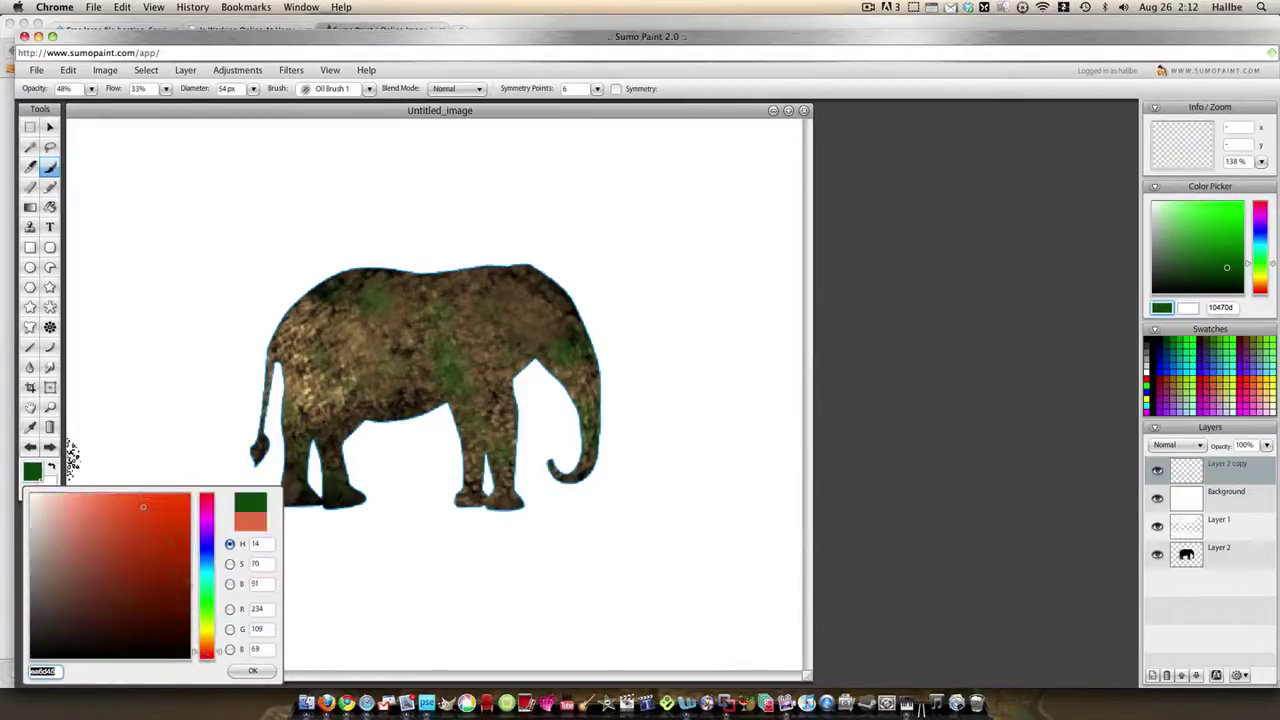
left_click(253, 671)
left_click(338, 400)
left_click(357, 335)
left_click(512, 288)
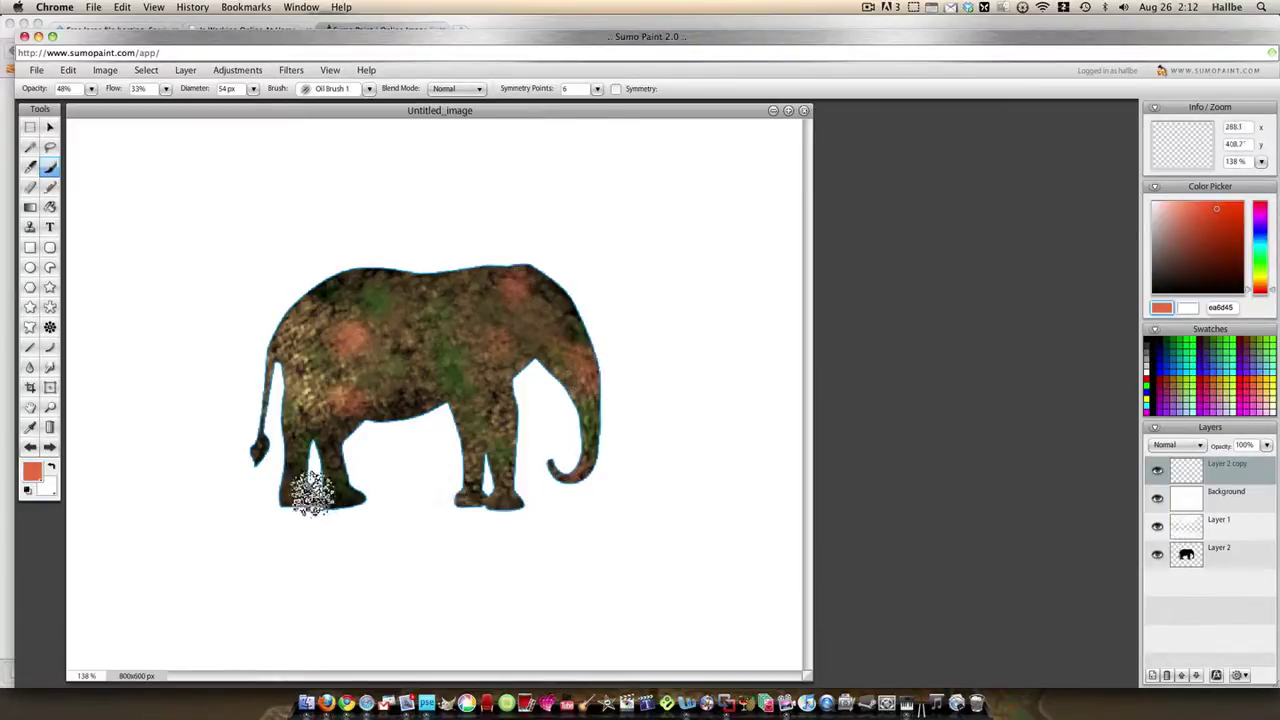
left_click(299, 494)
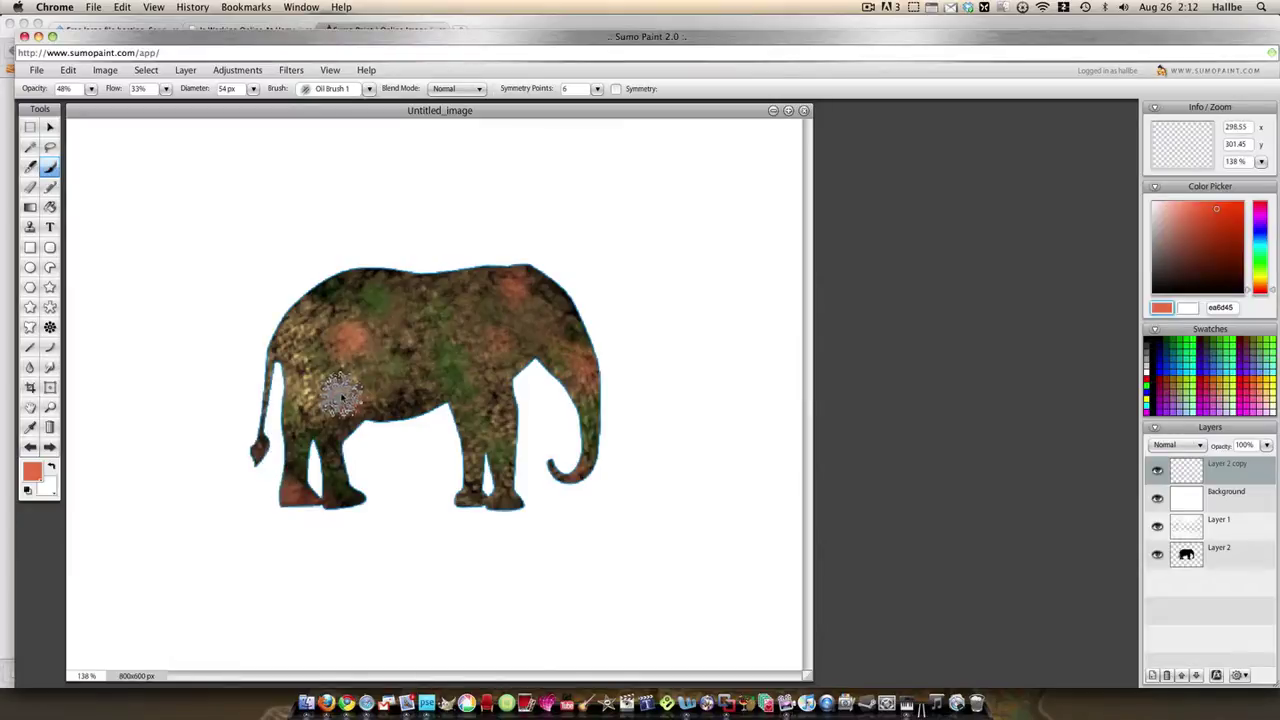
Make white the paint colour and switch to the soft Air Brush 1.
left_click(51, 468)
left_click(368, 89)
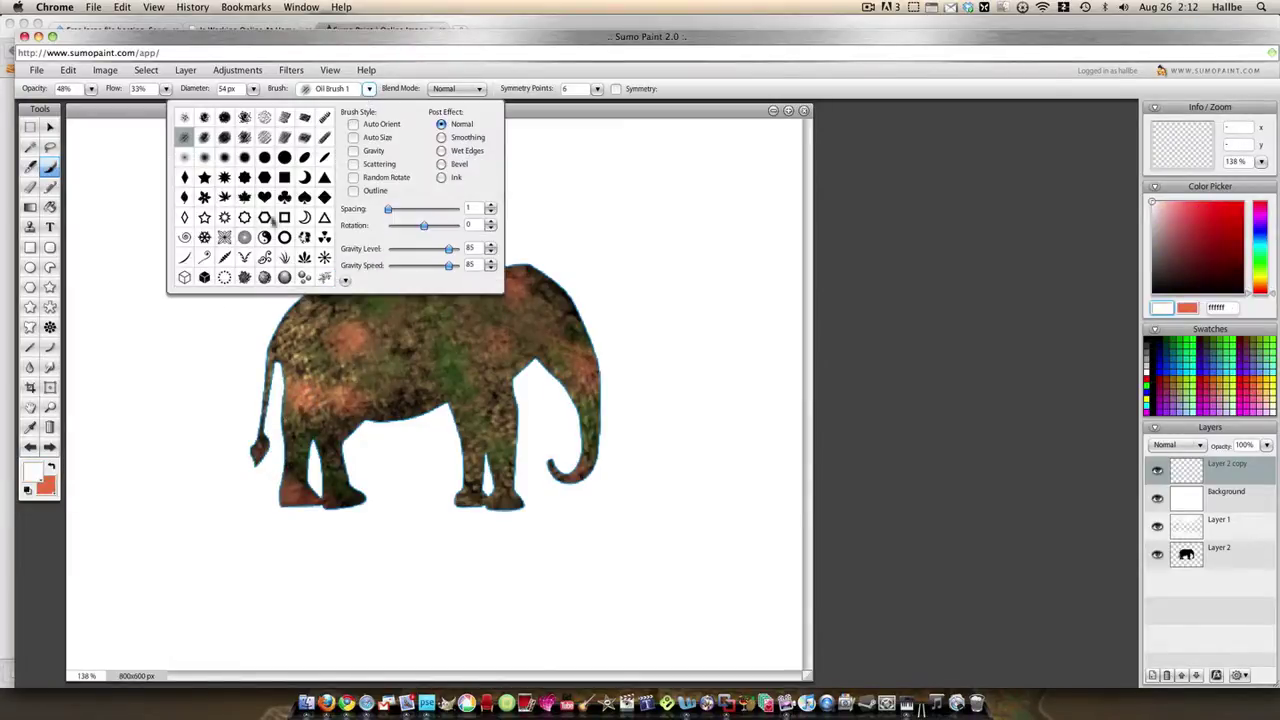
left_click(185, 158)
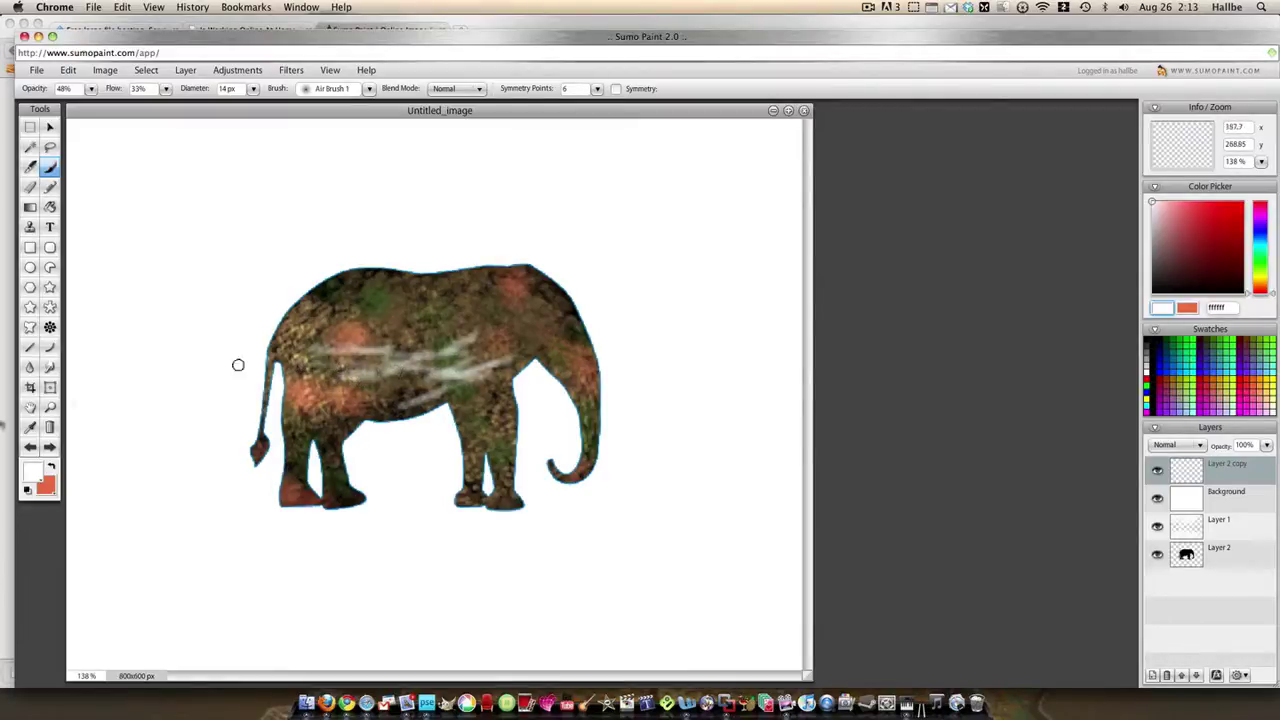
Reset colours to black/white, use Oil Brush 5 at 129 px, and paint over the tail and rear.
left_click(53, 467)
left_click(29, 490)
left_click(369, 89)
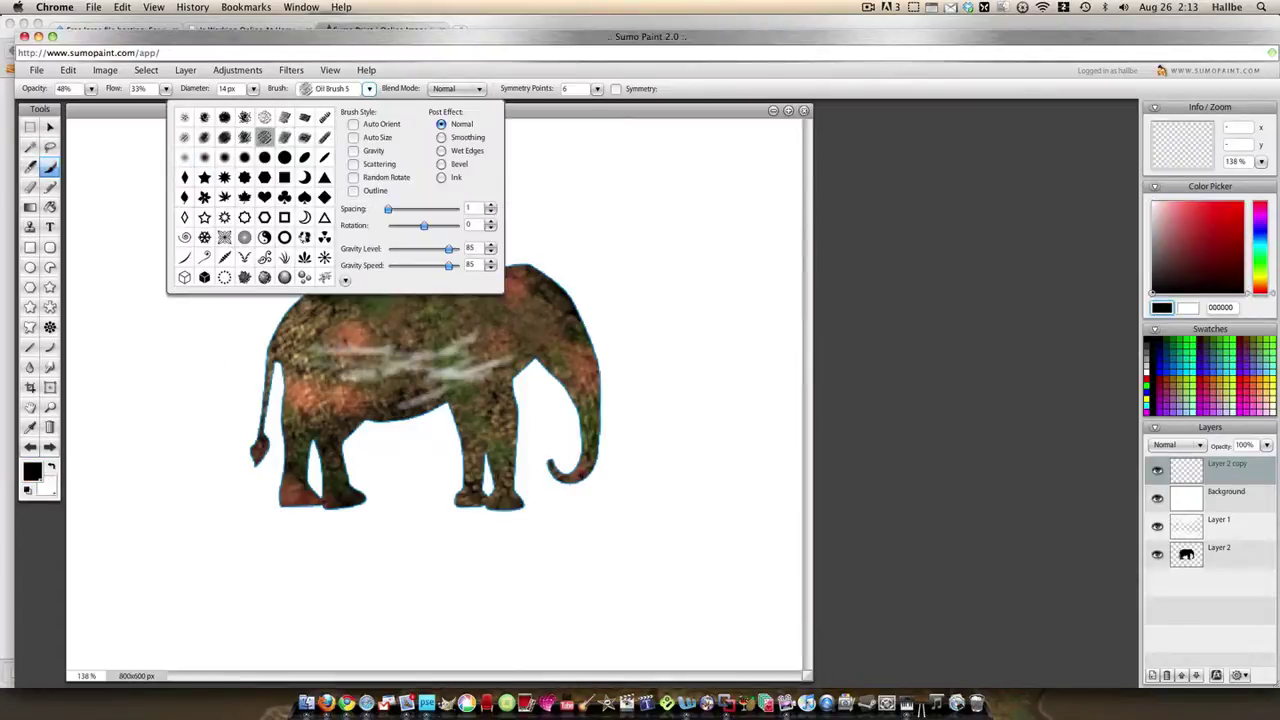
left_click(348, 352)
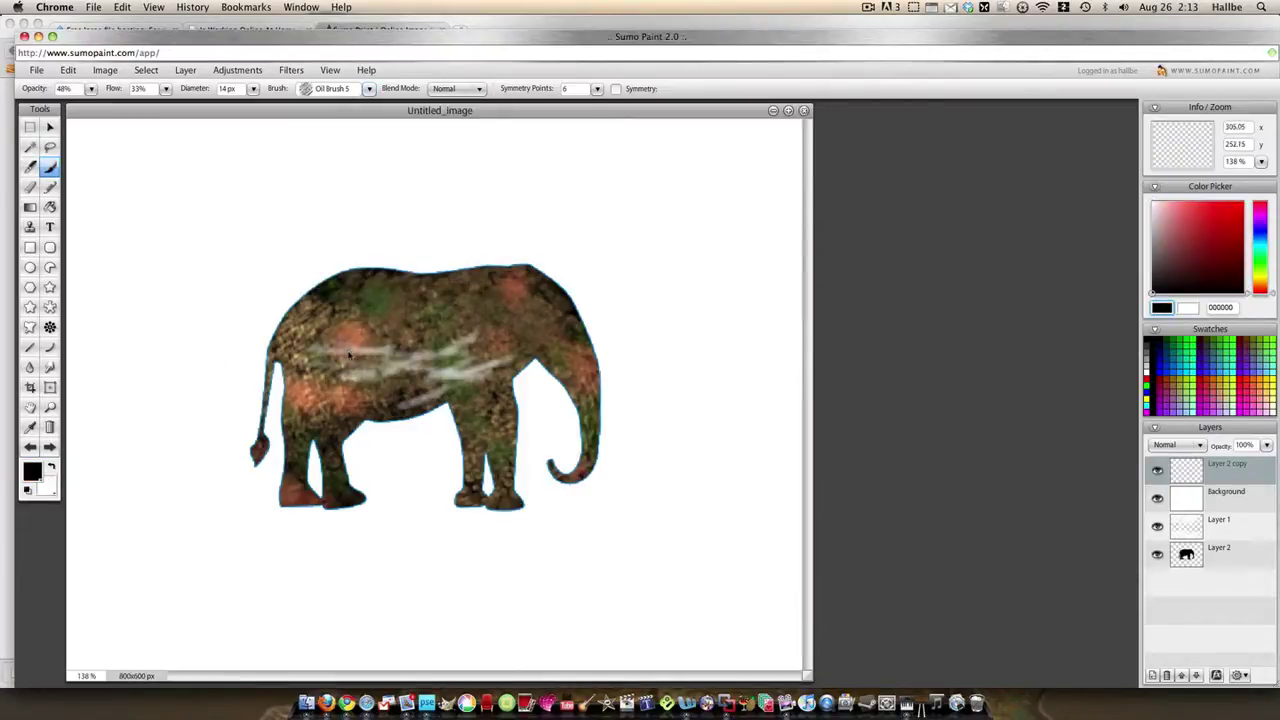
left_click(254, 92)
left_click_drag(228, 106, 243, 134)
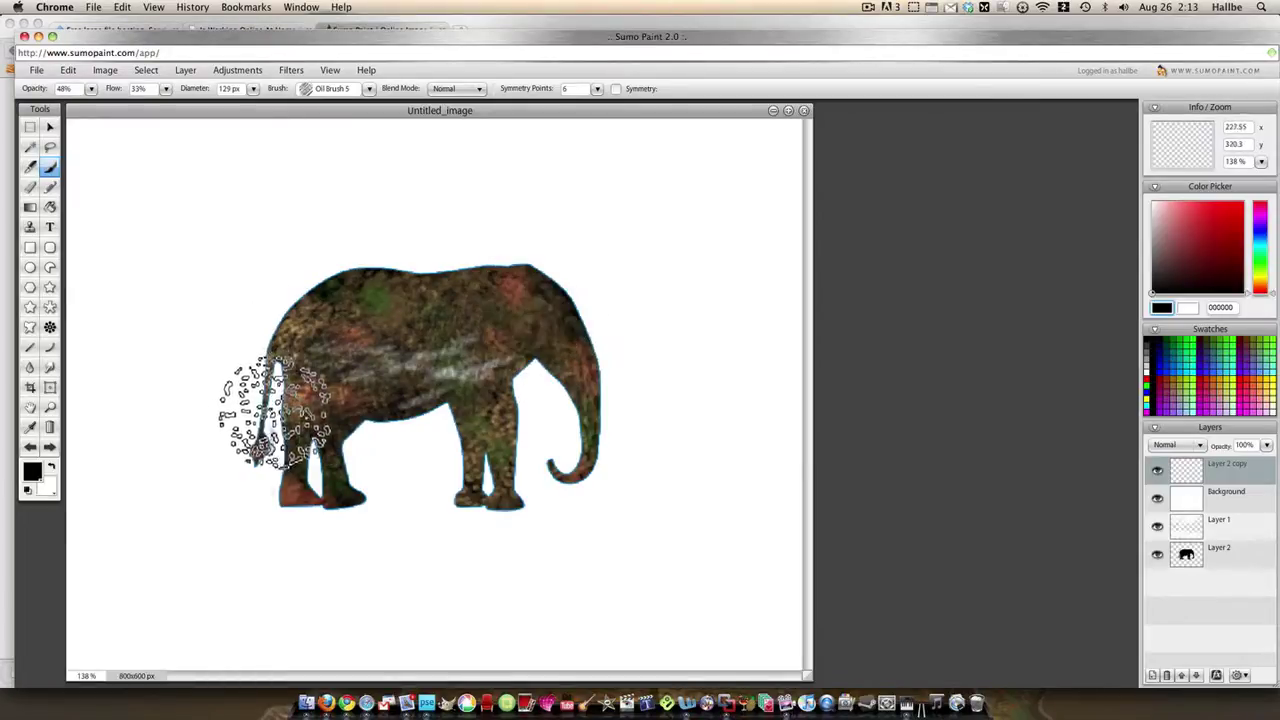
mouse_move(275, 410)
left_mouse_down()
mouse_move(280, 482)
mouse_move(250, 407)
mouse_move(355, 370)
mouse_move(372, 320)
mouse_move(486, 300)
mouse_move(426, 346)
left_mouse_up()
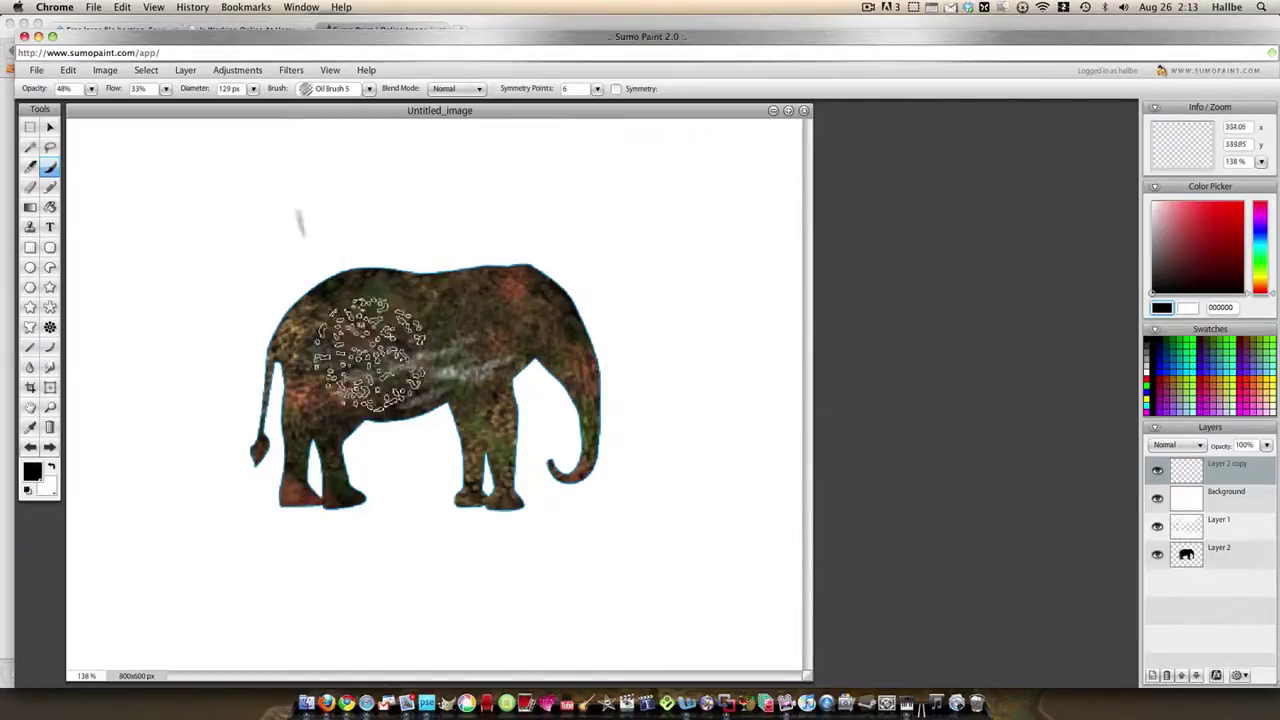
Apply the Stylize Emboss filter to the elephant.
left_click(291, 70)
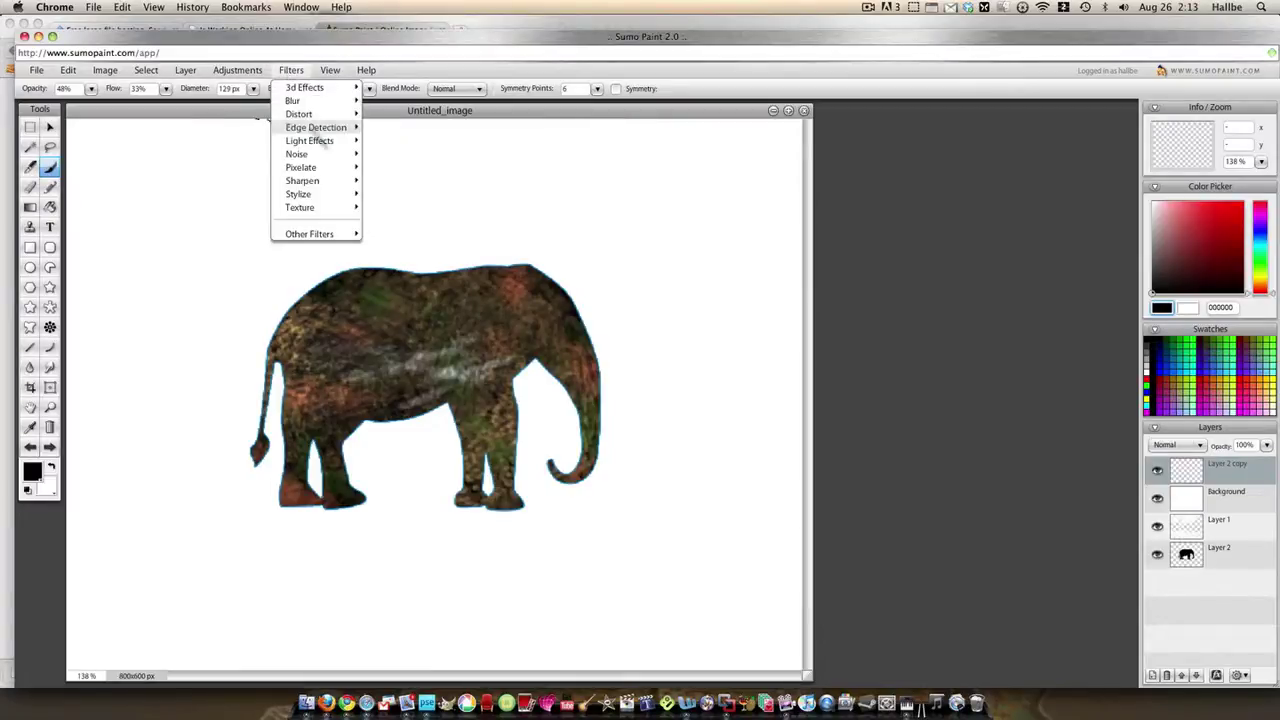
mouse_move(345, 192)
left_click(420, 206)
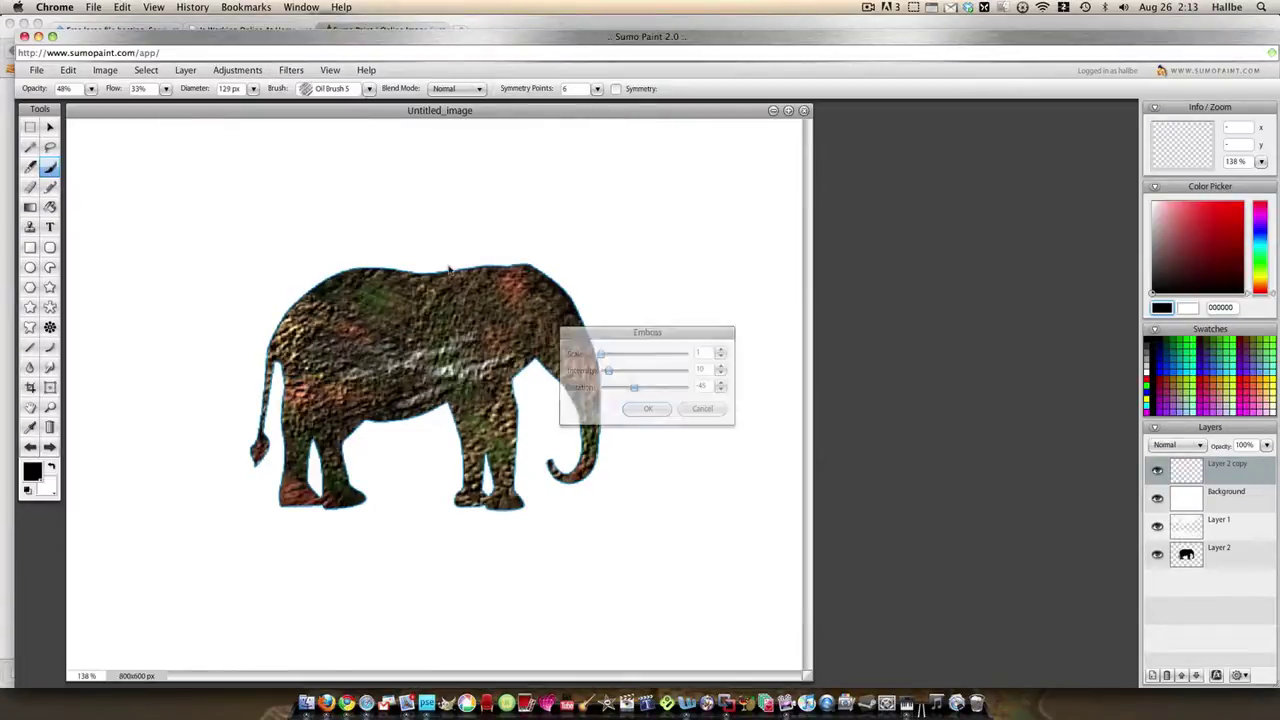
left_click(650, 410)
Apply Lighting Effects with a relief preset to the elephant.
left_click(291, 70)
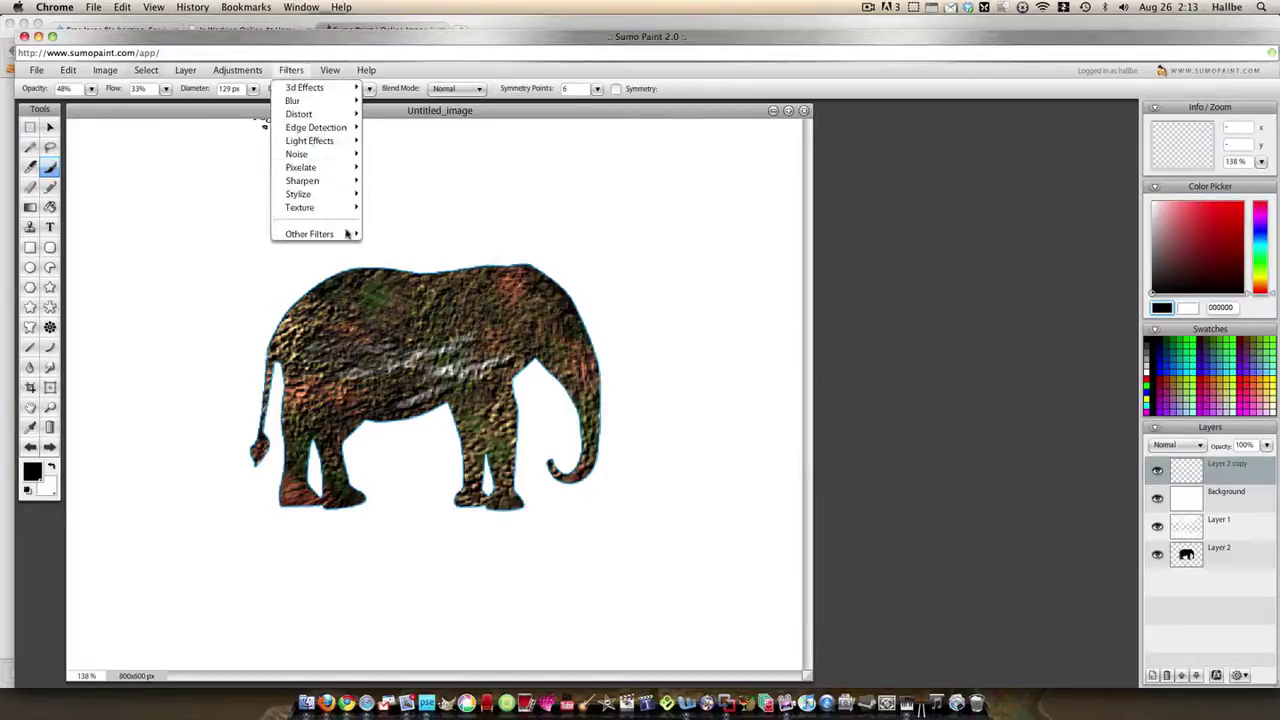
mouse_move(320, 206)
mouse_move(316, 169)
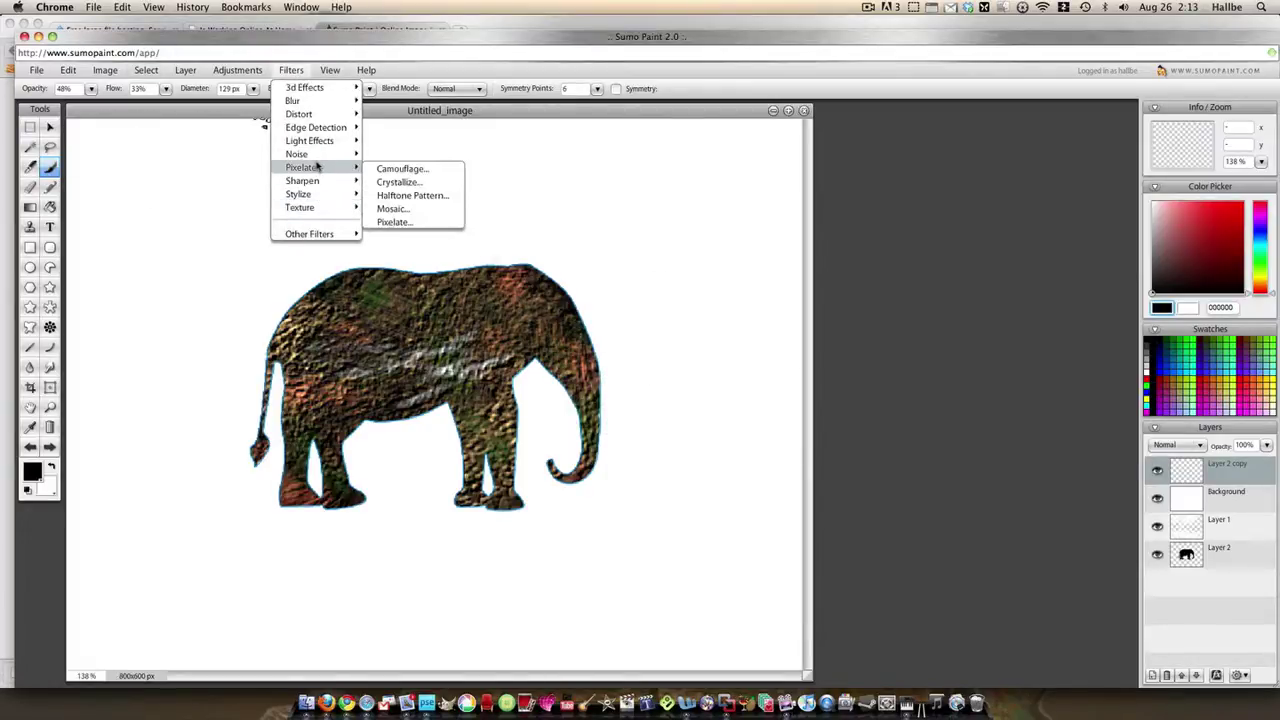
mouse_move(314, 140)
left_click(376, 145)
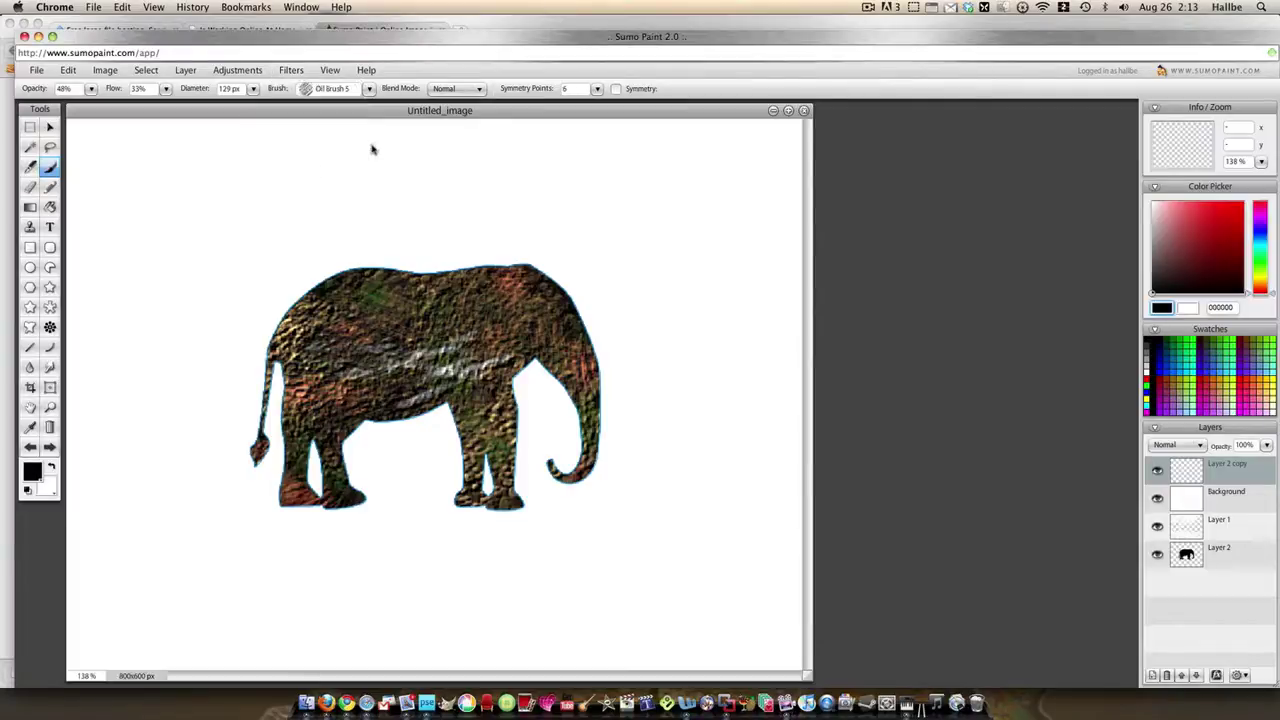
left_click(656, 456)
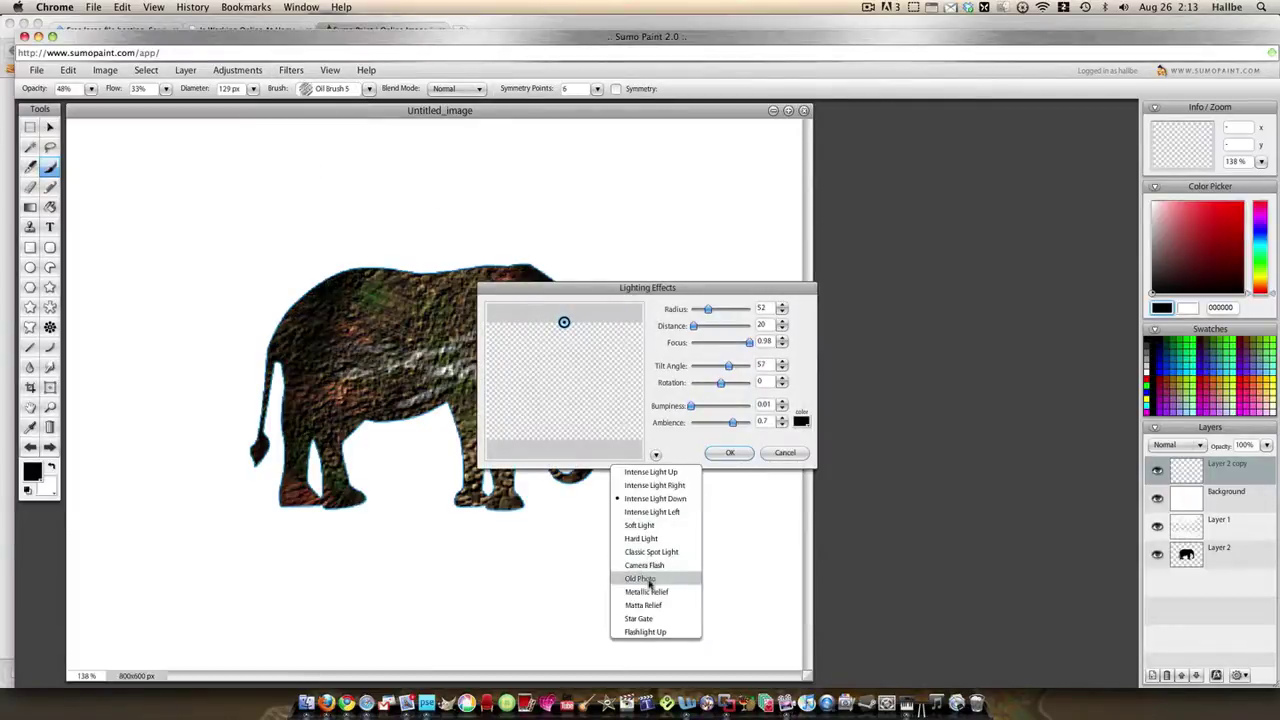
left_click(653, 545)
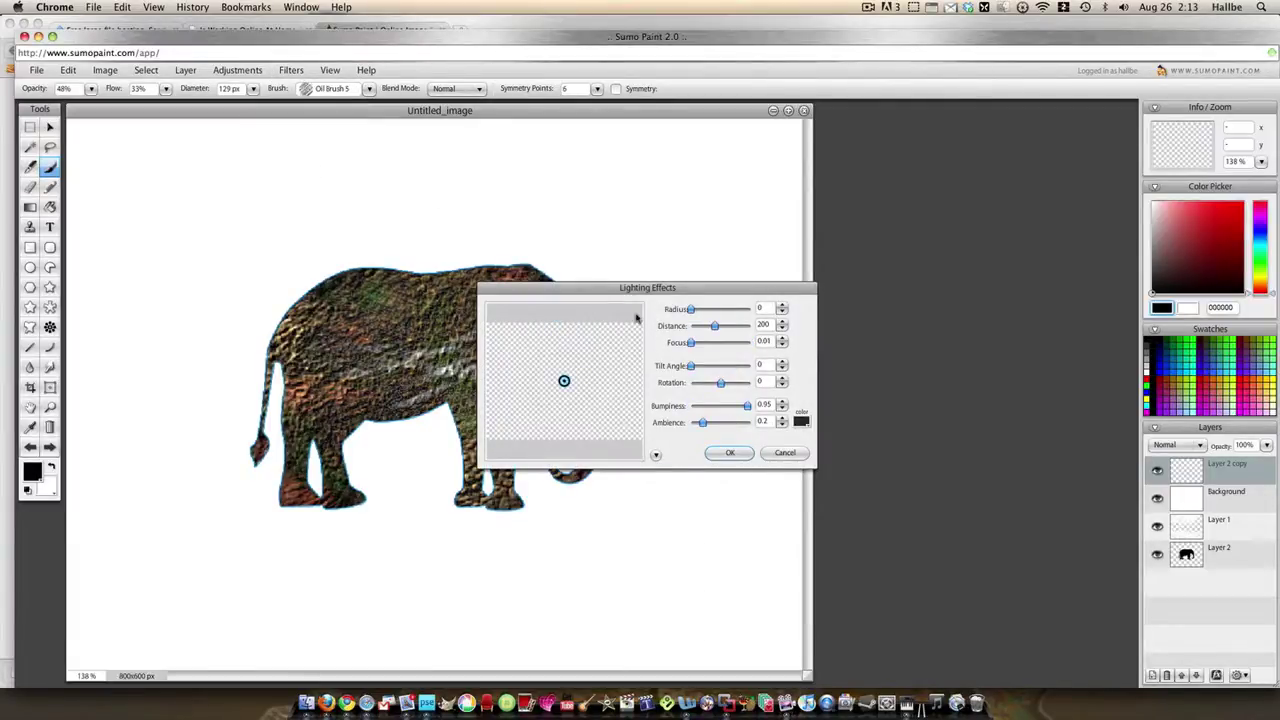
left_click_drag(654, 292, 793, 279)
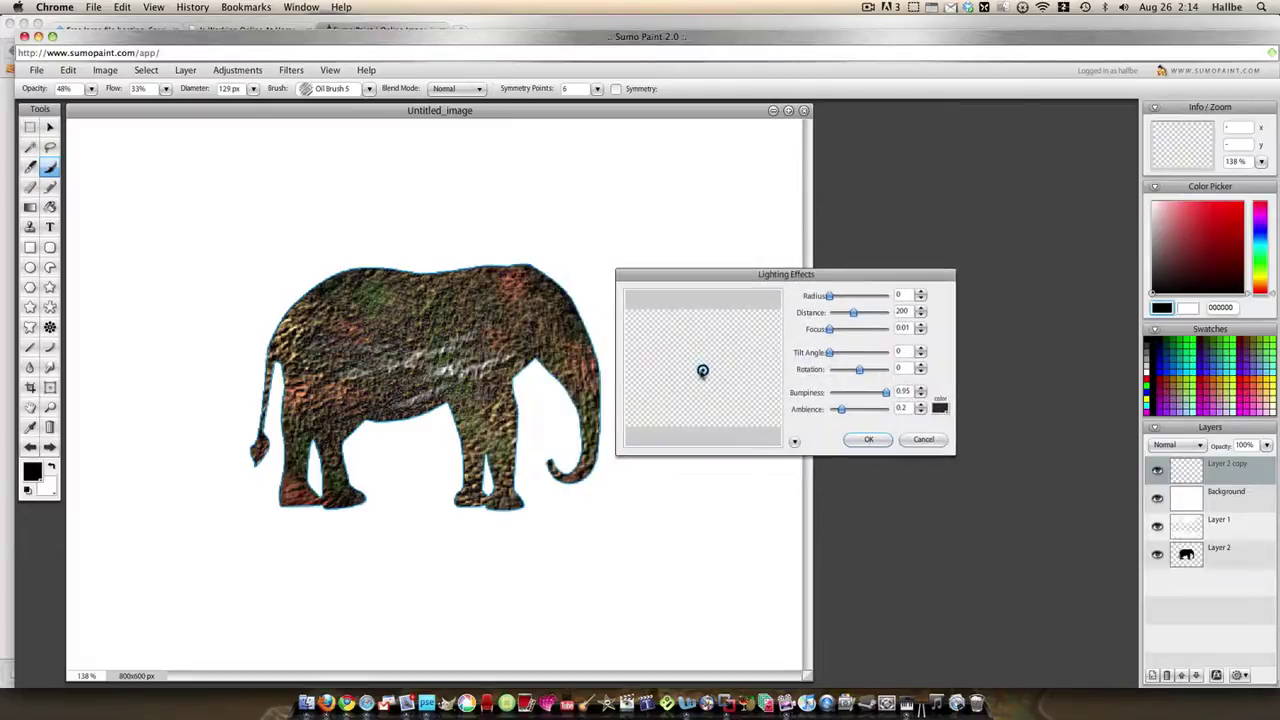
left_click(845, 439)
Apply a second Lighting Effects relief pass to the elephant.
left_click(291, 70)
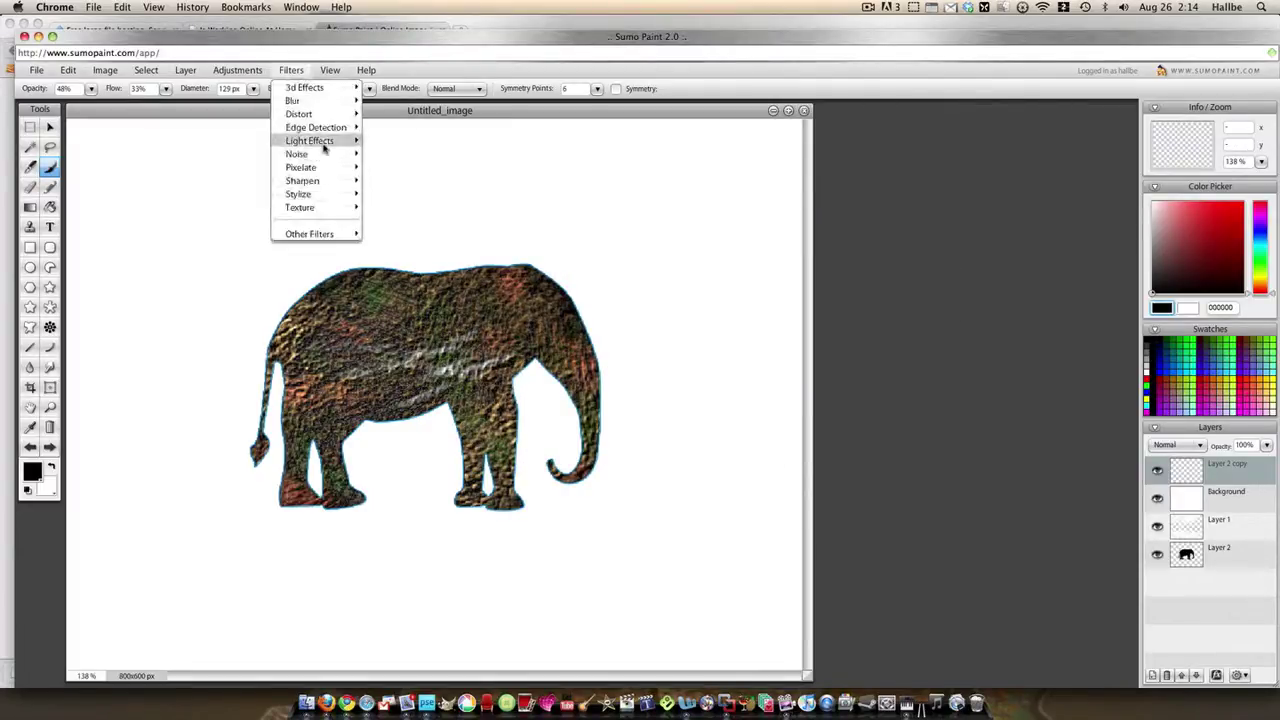
mouse_move(323, 145)
left_click(390, 141)
left_click(652, 455)
left_click(655, 606)
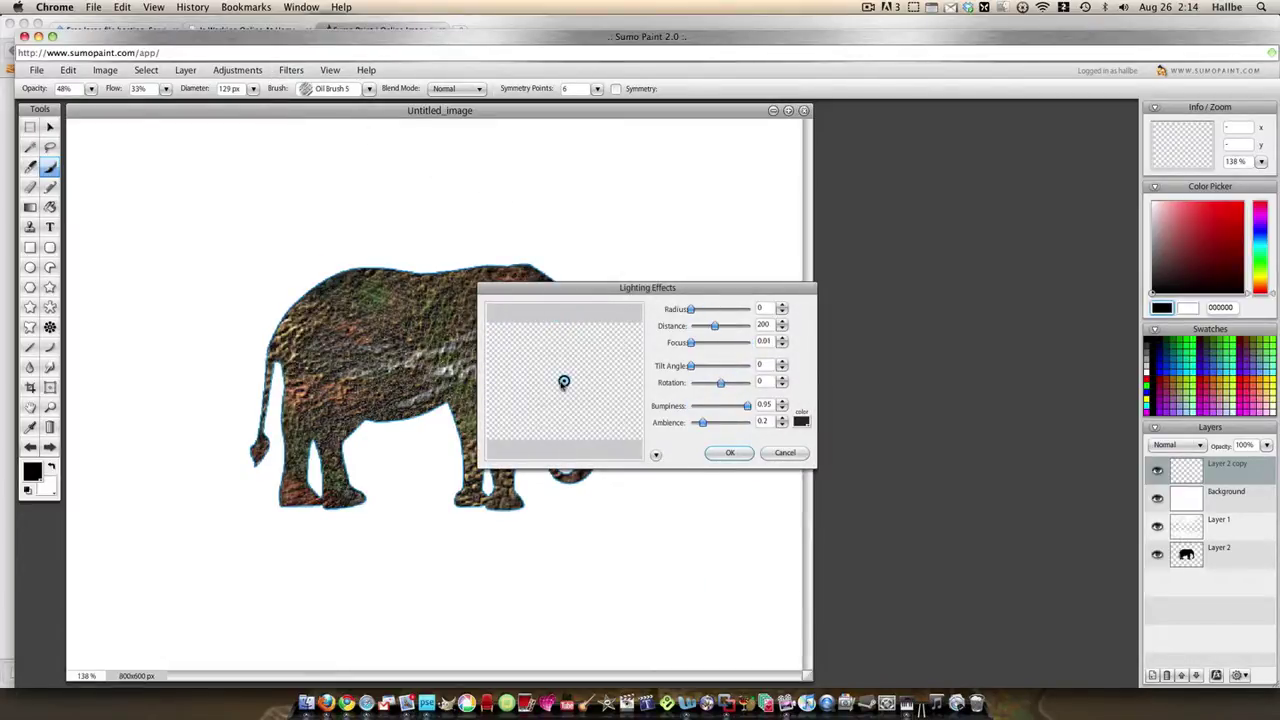
left_click(727, 453)
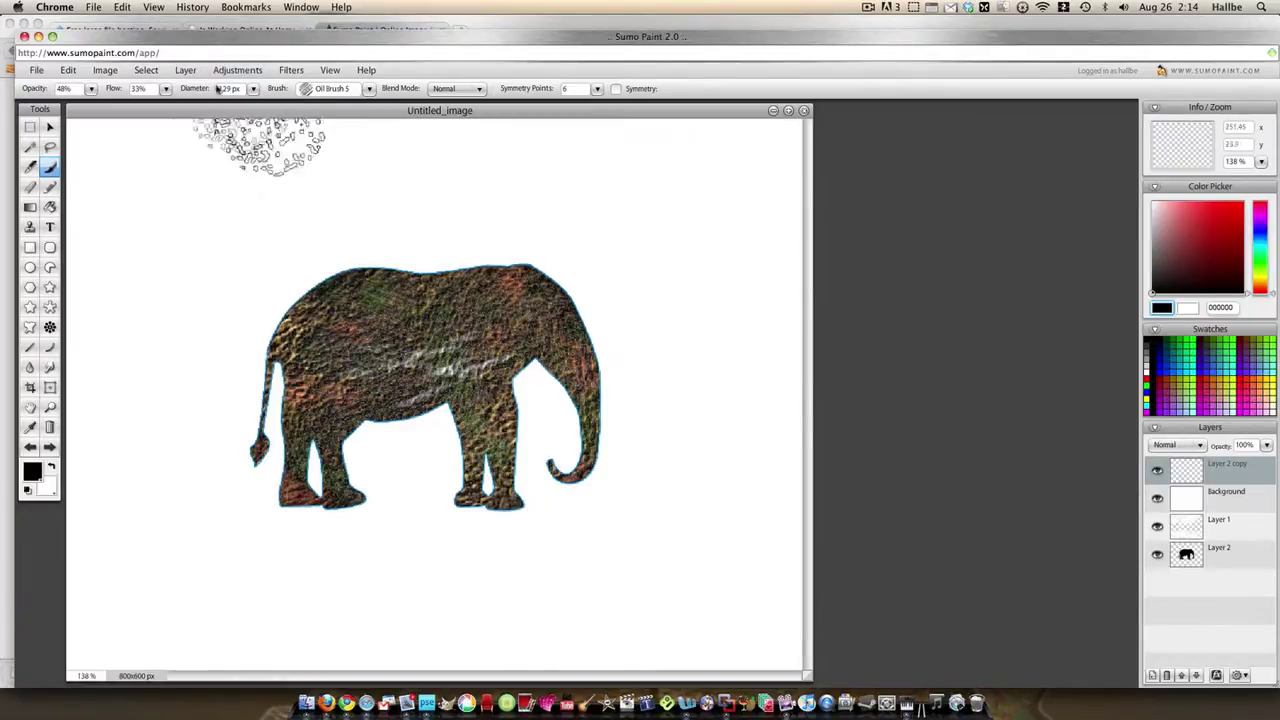
Deselect, duplicate the elephant layer and select the lower copy.
left_click(146, 70)
left_click(157, 100)
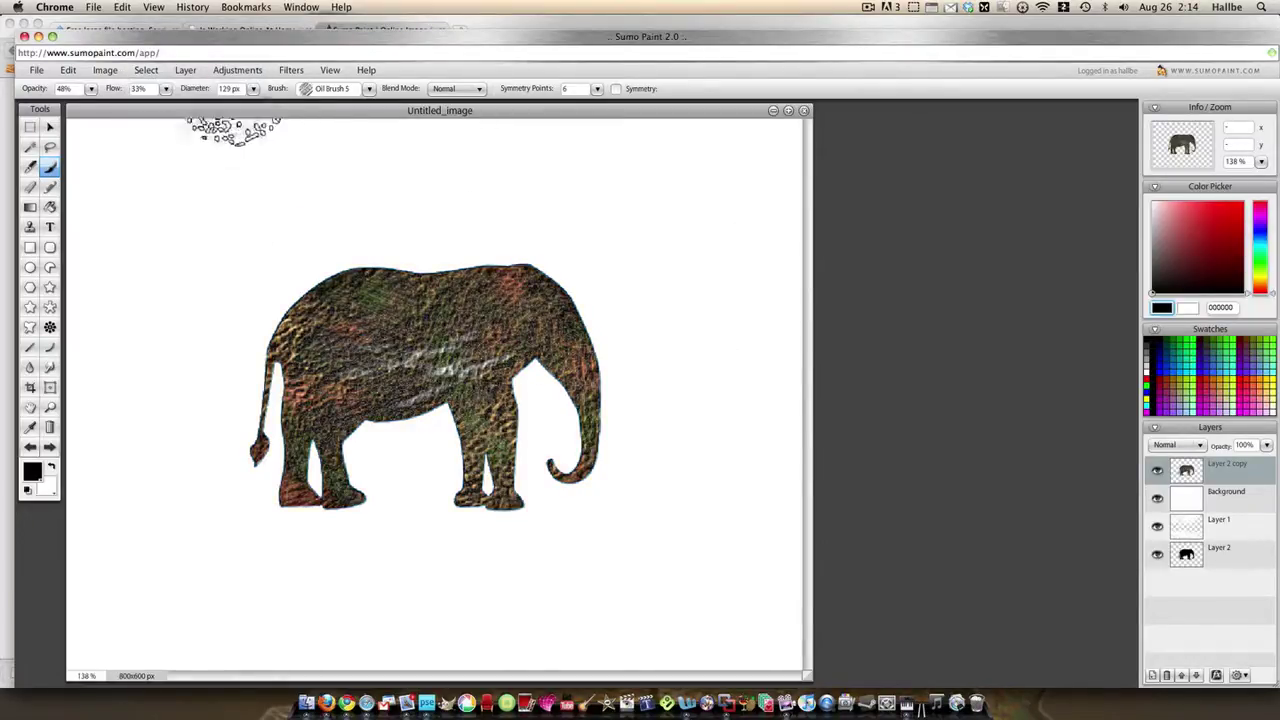
right_click(1186, 470)
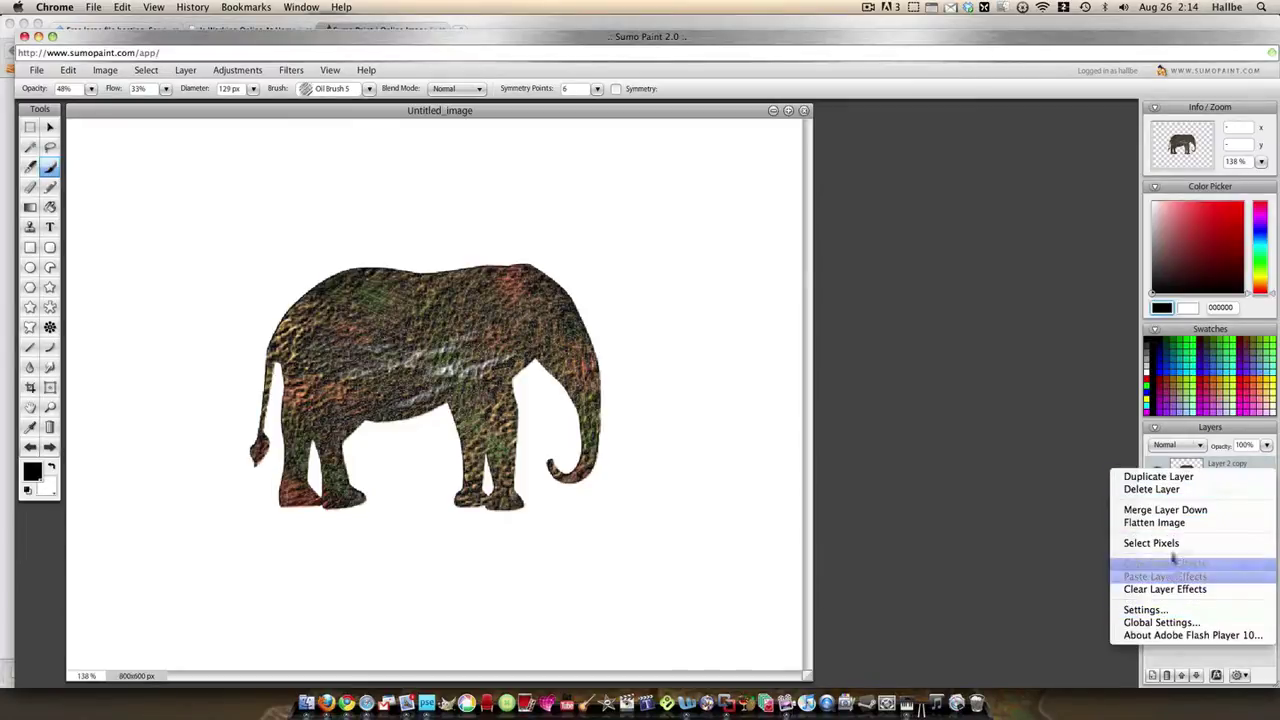
left_click(1181, 478)
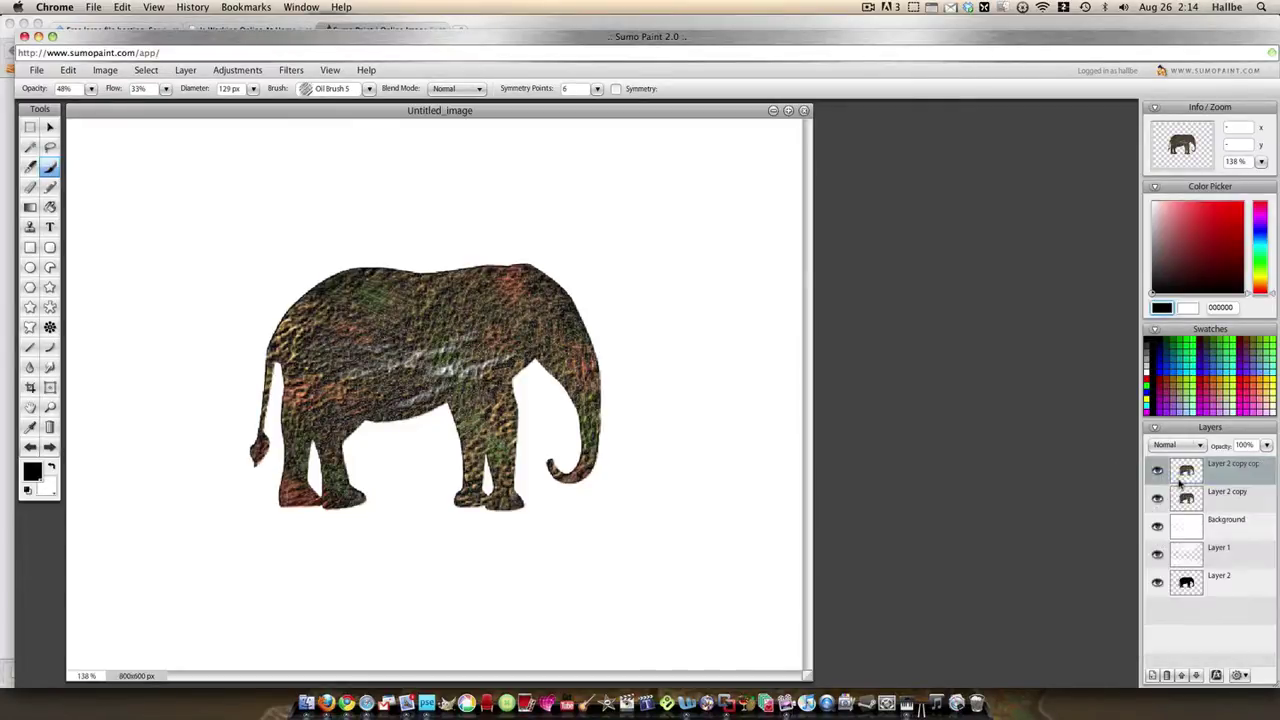
Blacken the lower copy with Brightness -255 and nudge it up-left as a shadow.
left_click(236, 70)
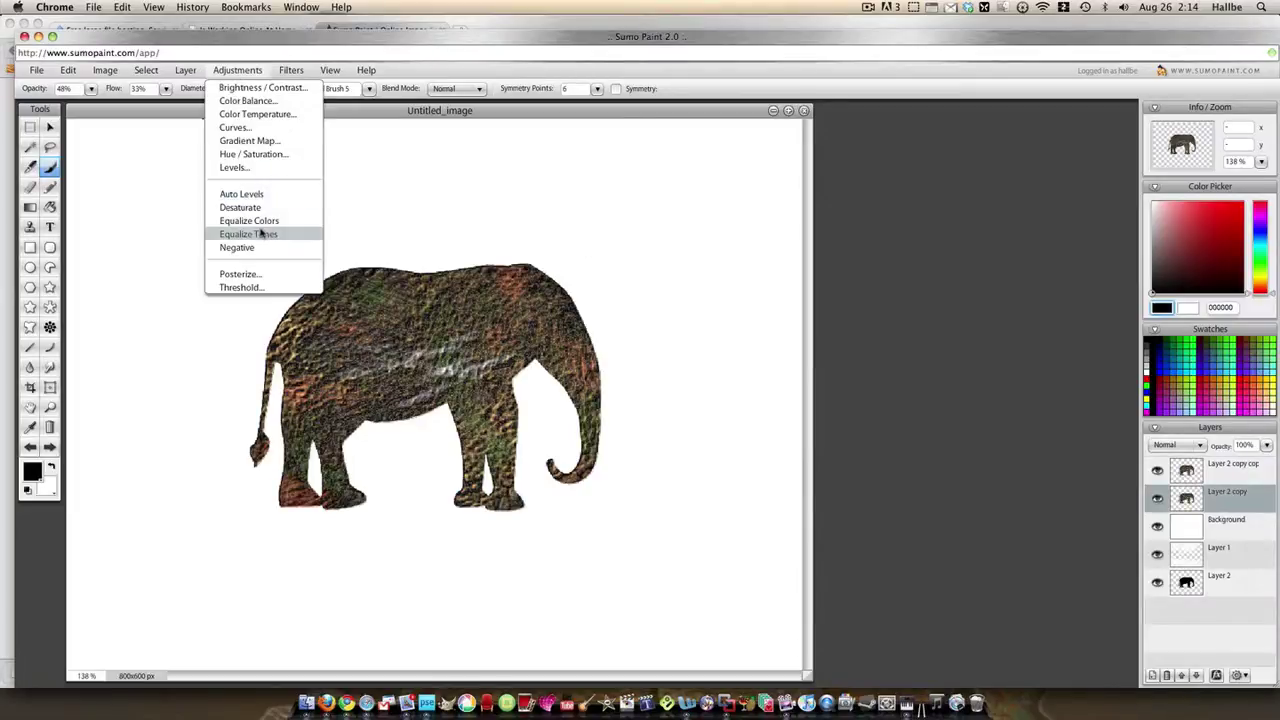
left_click(266, 155)
left_click_drag(647, 409, 566, 408)
left_click(648, 428)
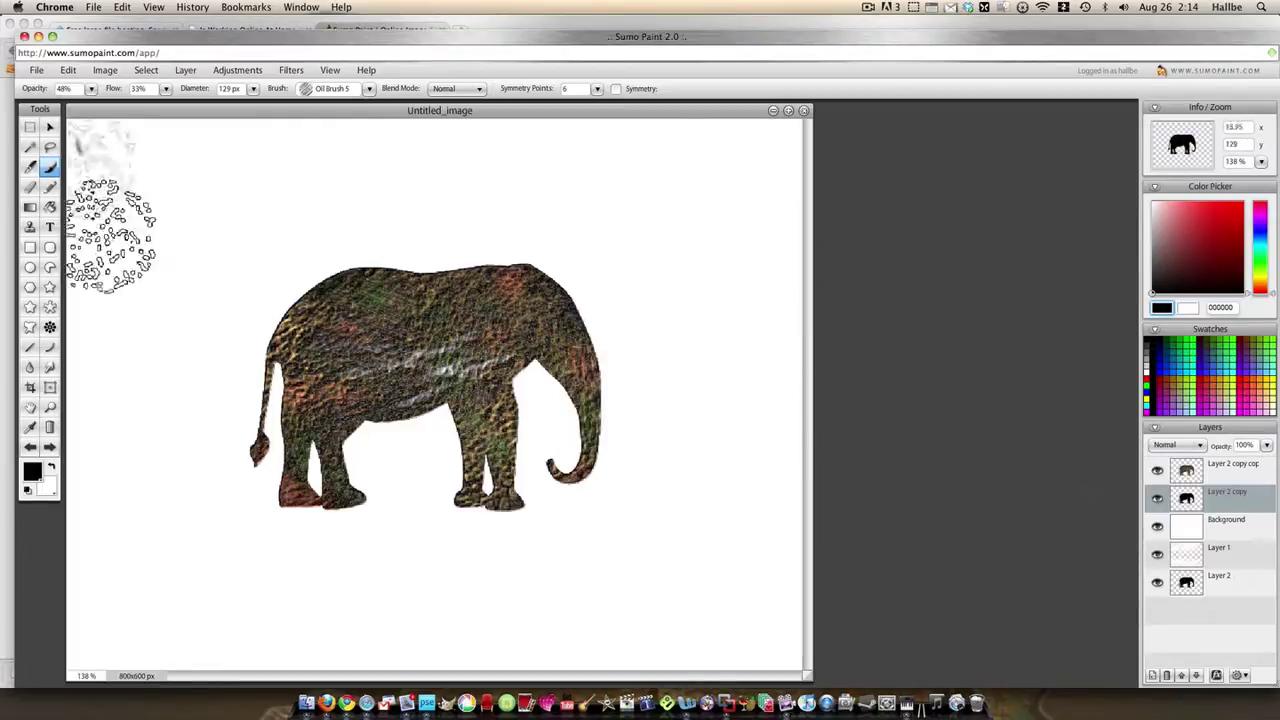
left_click(49, 127)
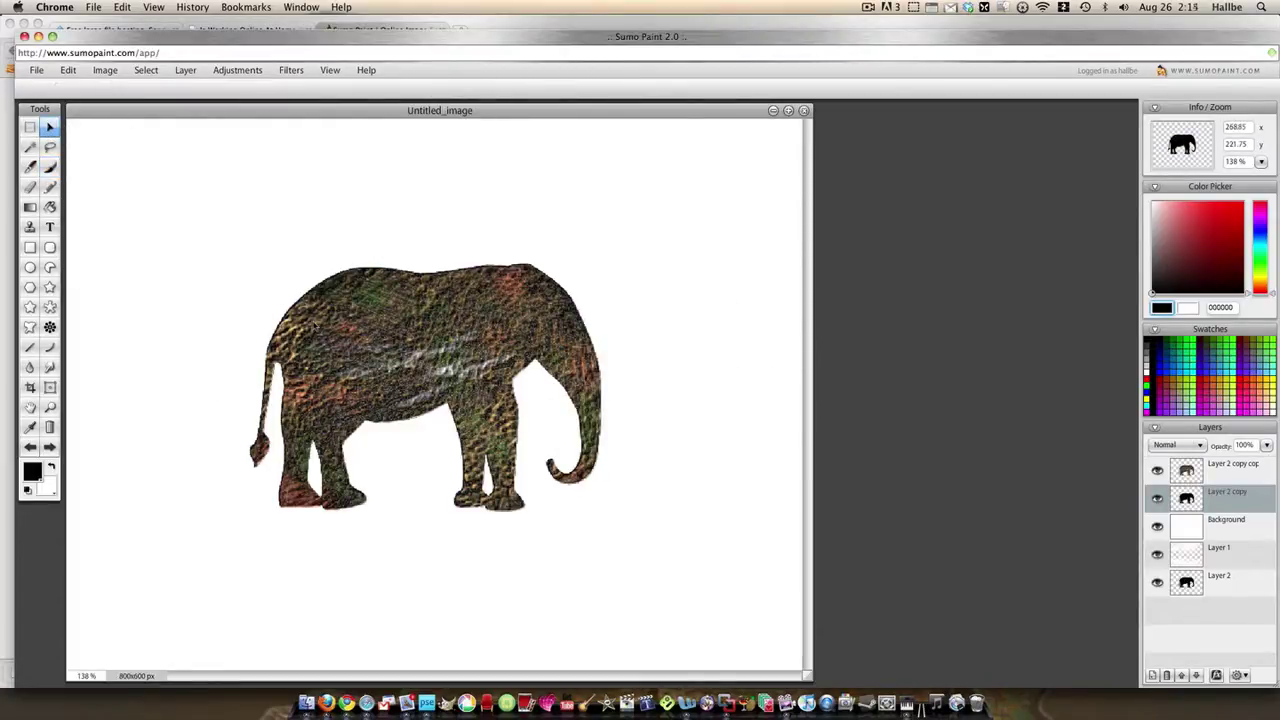
mouse_move(312, 325)
left_mouse_down()
mouse_move(320, 313)
mouse_move(307, 317)
left_mouse_up()
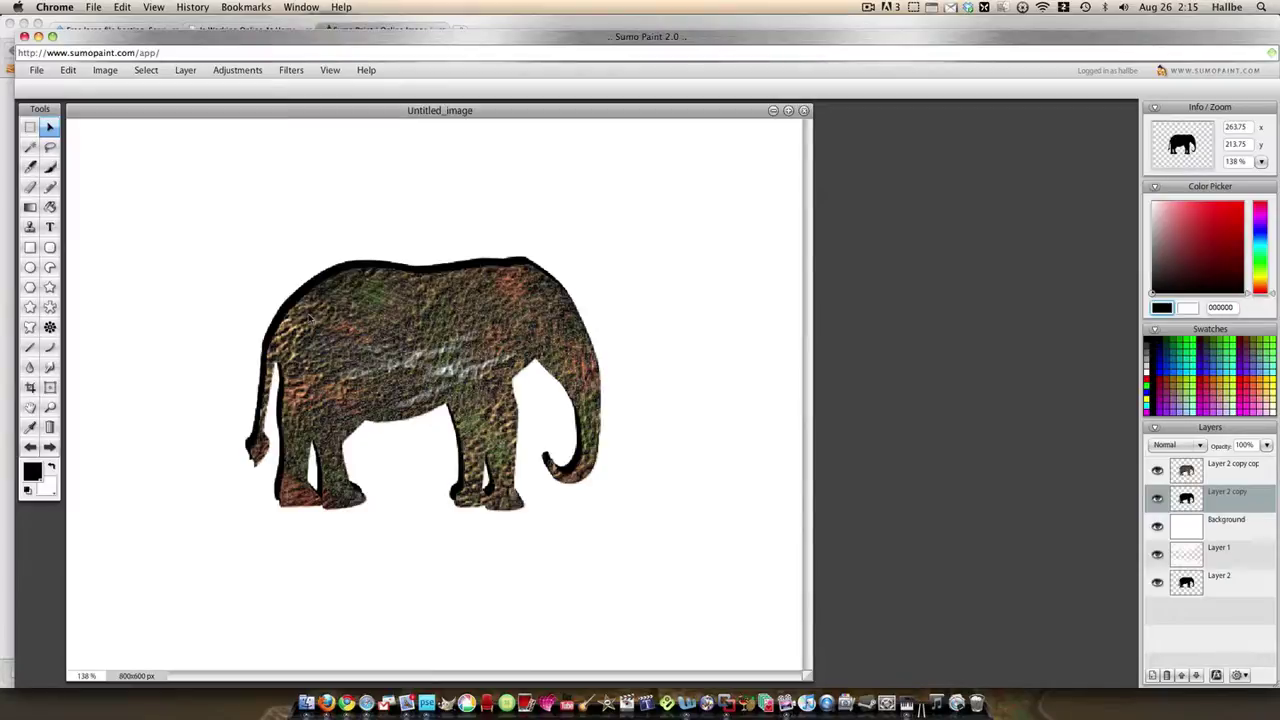
left_click_drag(308, 318, 312, 318)
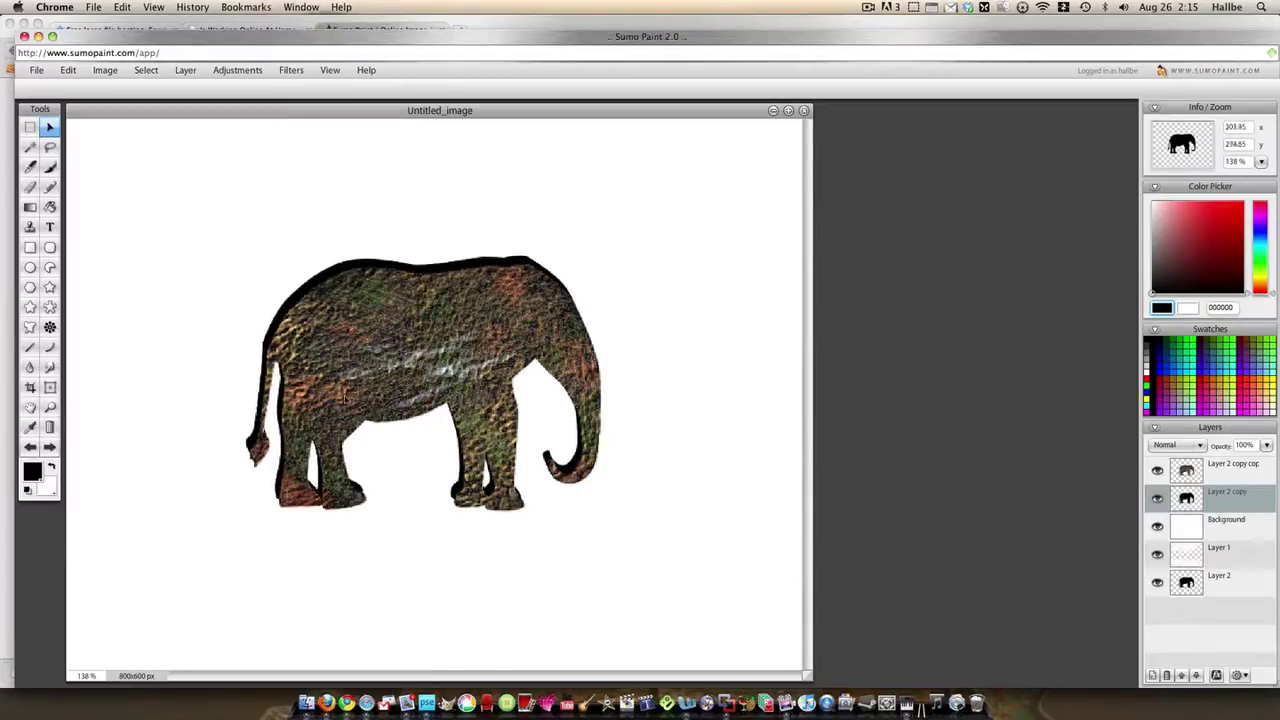
Merge the textured elephant down onto its shadow and select the layer's pixels.
right_click(1192, 467)
left_click(1166, 507)
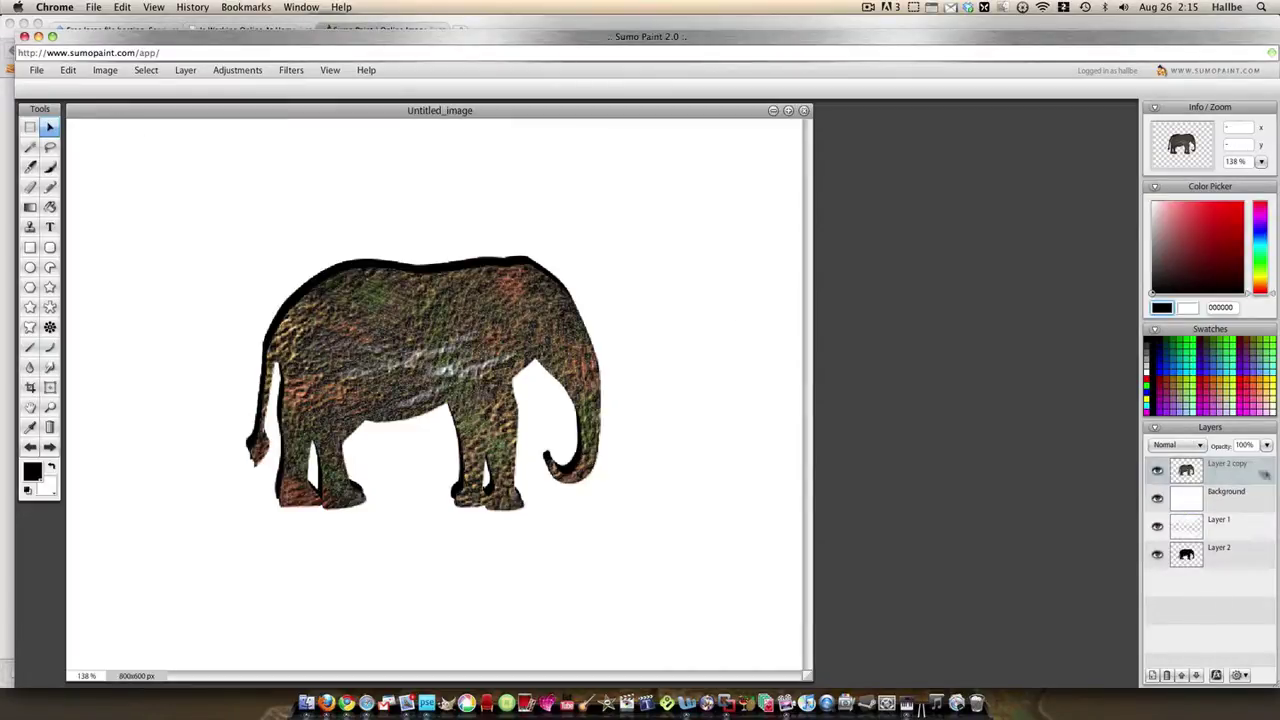
right_click(1200, 467)
left_click(1164, 540)
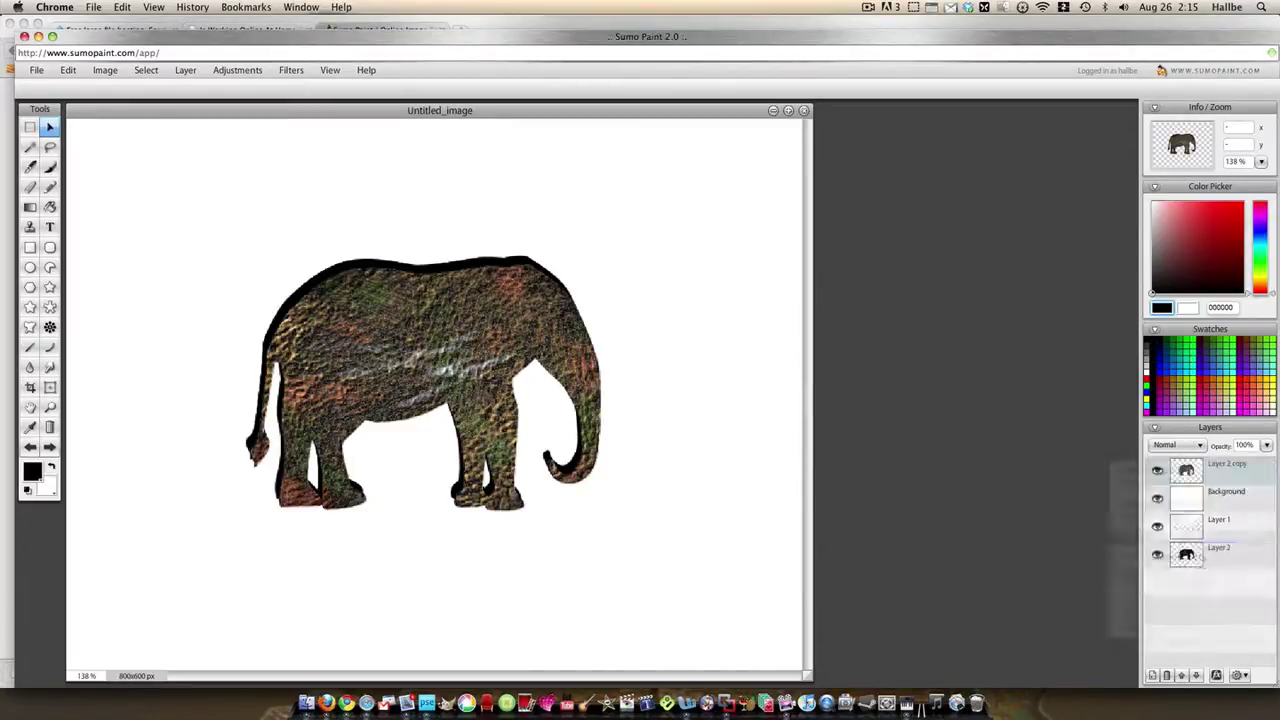
Apply Matte Relief Lighting Effects with the light moved up-left over the back.
left_click(291, 70)
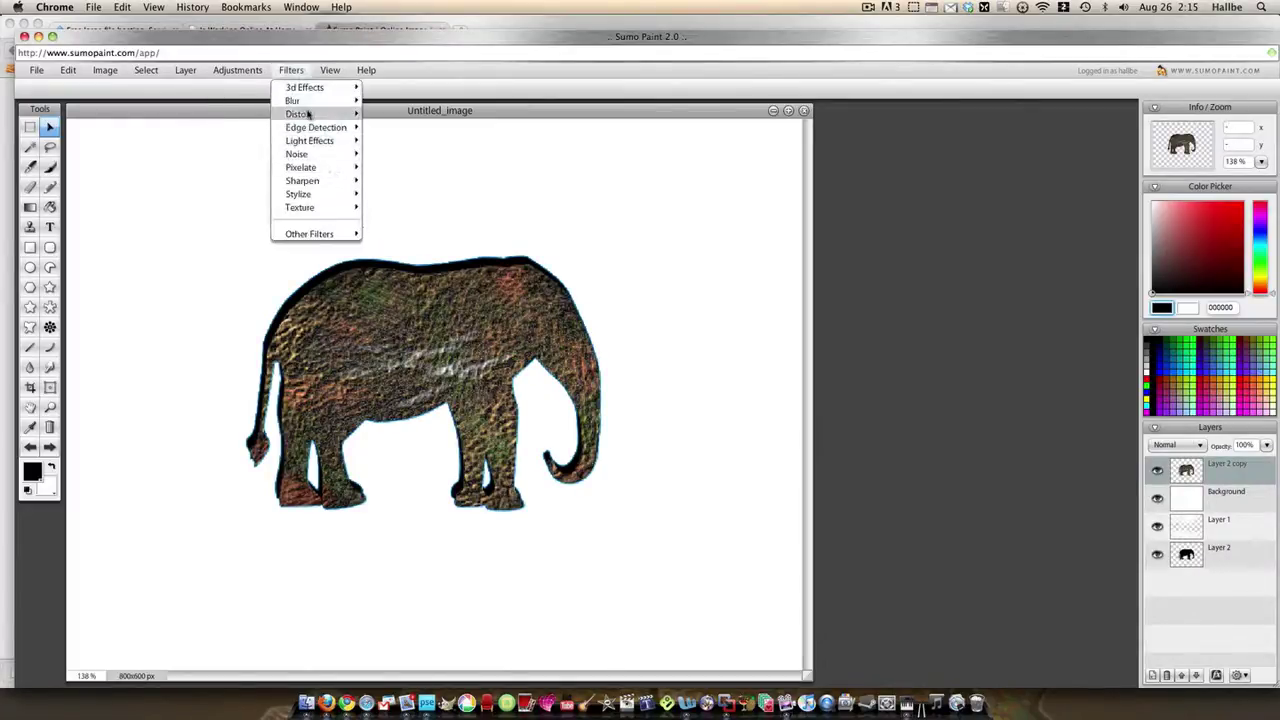
mouse_move(305, 117)
mouse_move(321, 183)
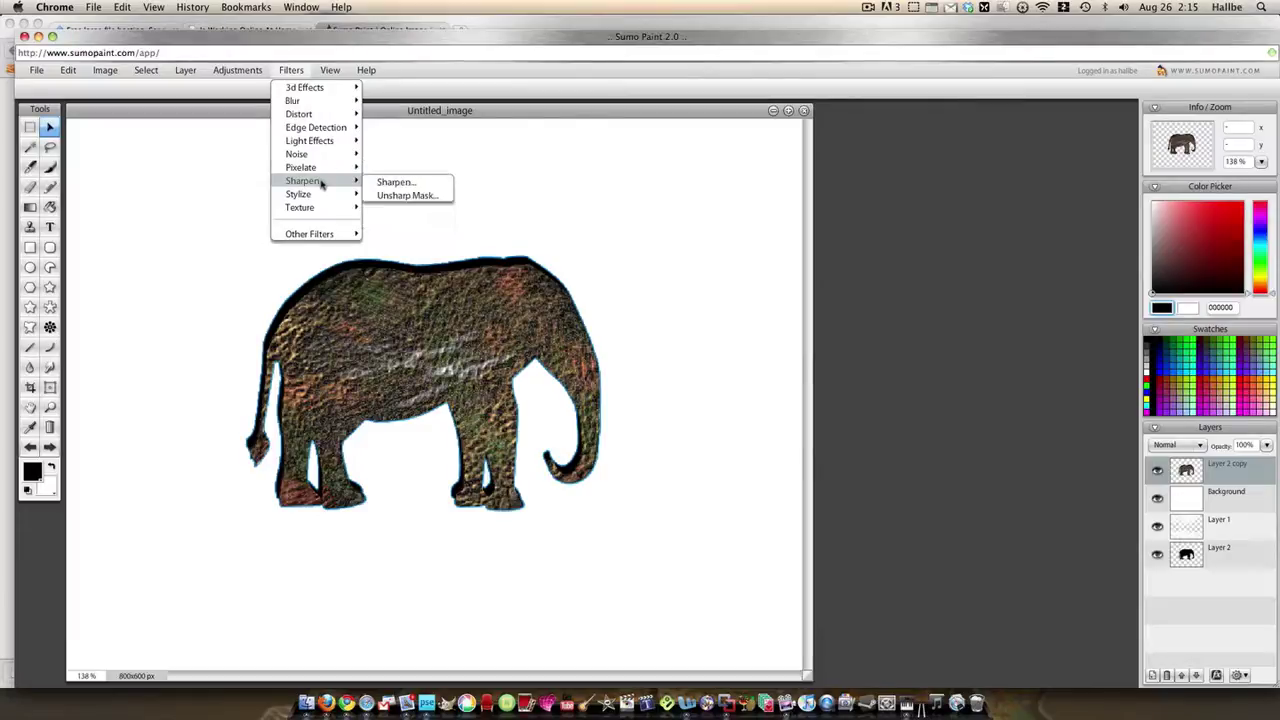
mouse_move(310, 141)
left_click(405, 141)
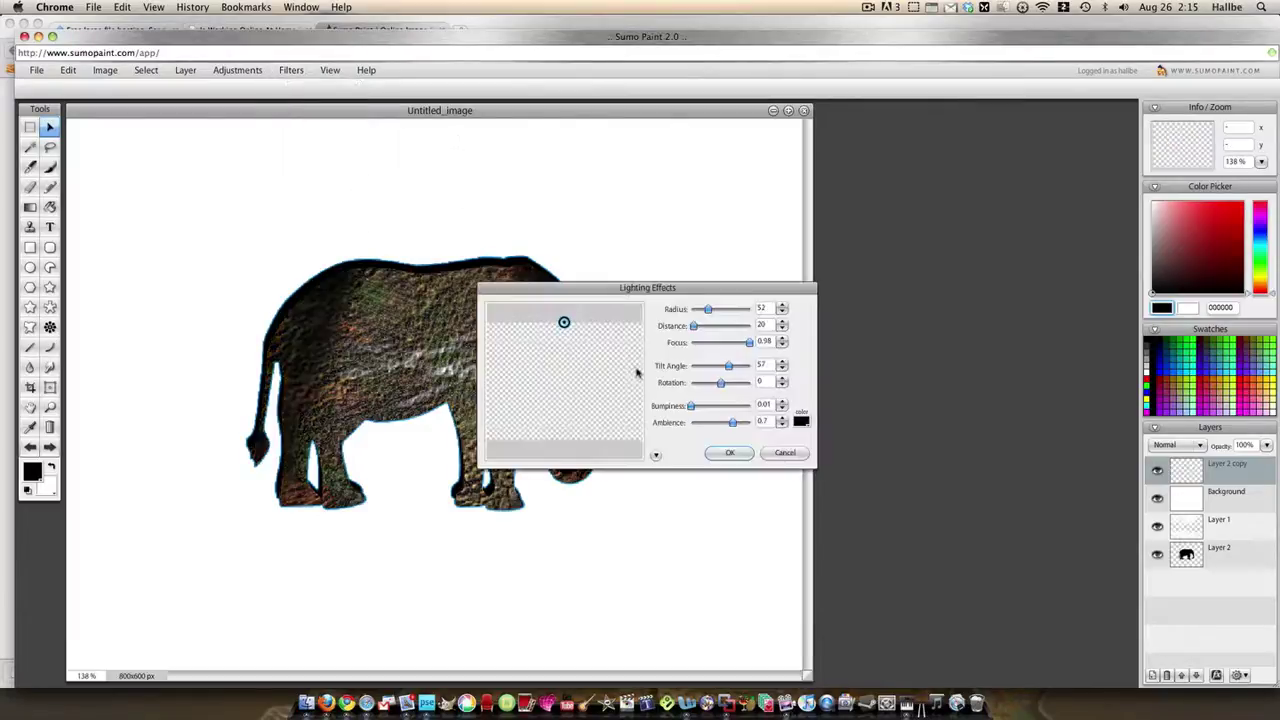
left_click(655, 456)
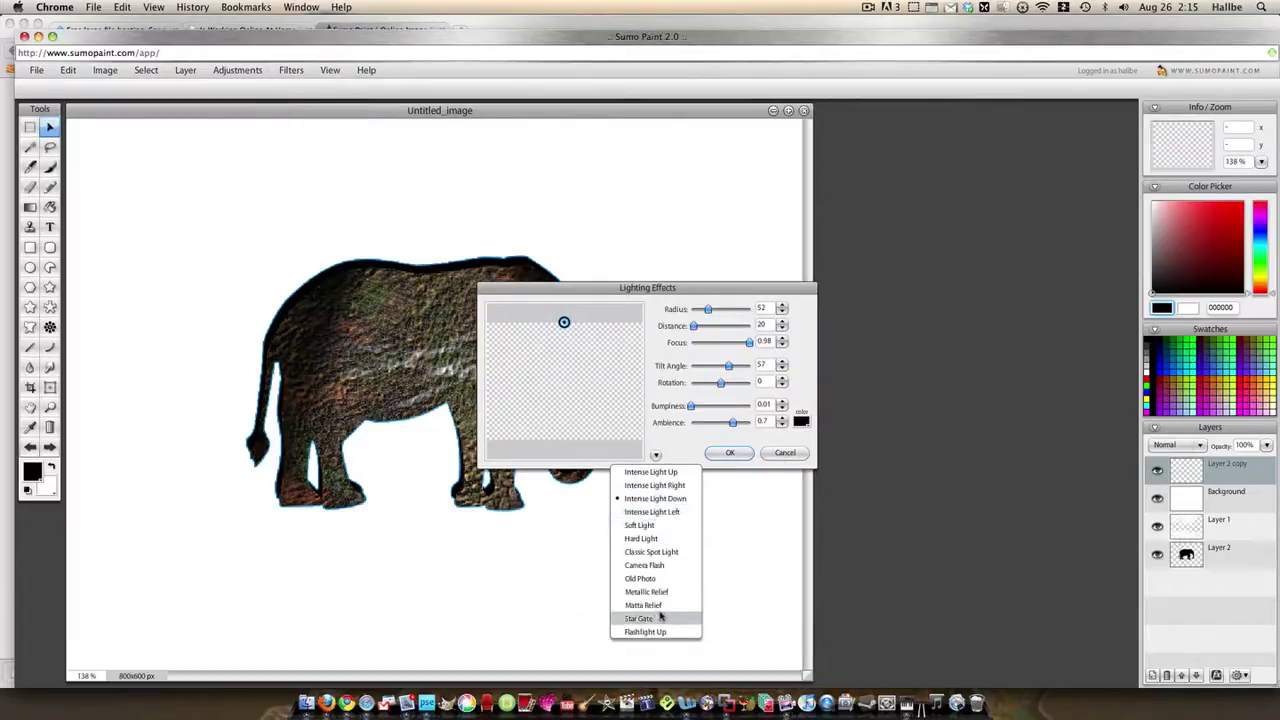
left_click(655, 606)
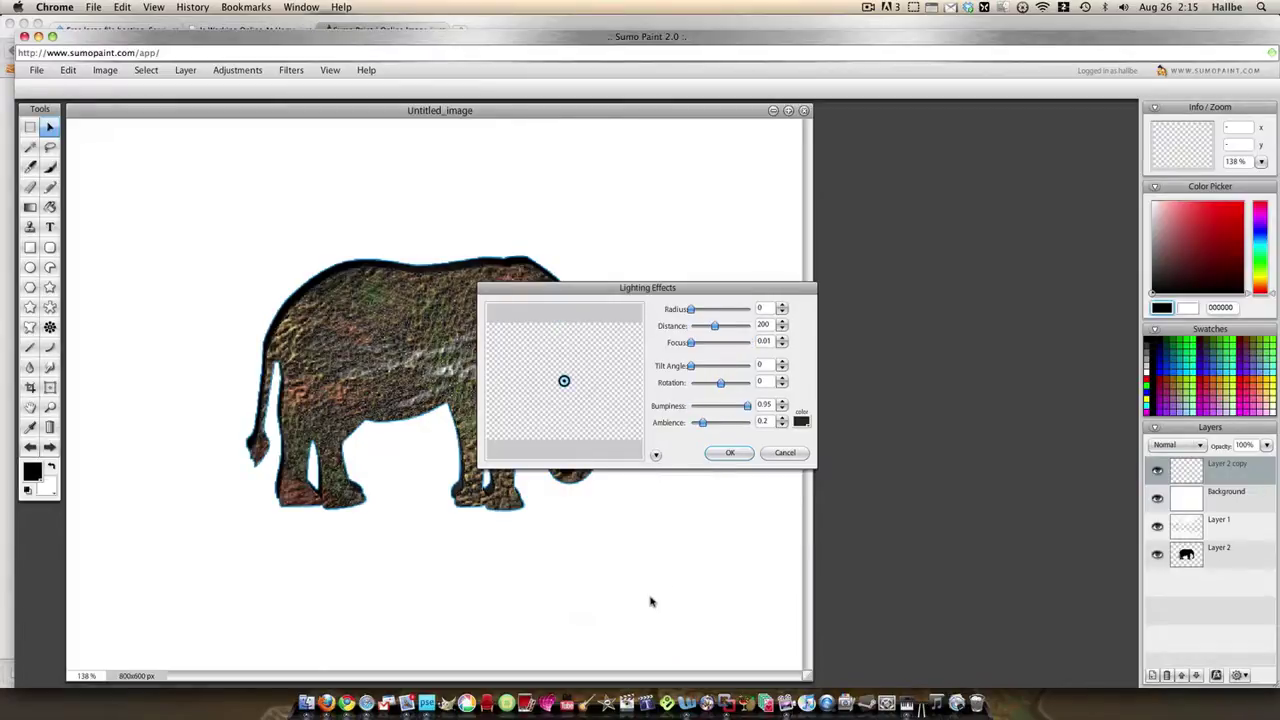
left_click_drag(564, 381, 552, 363)
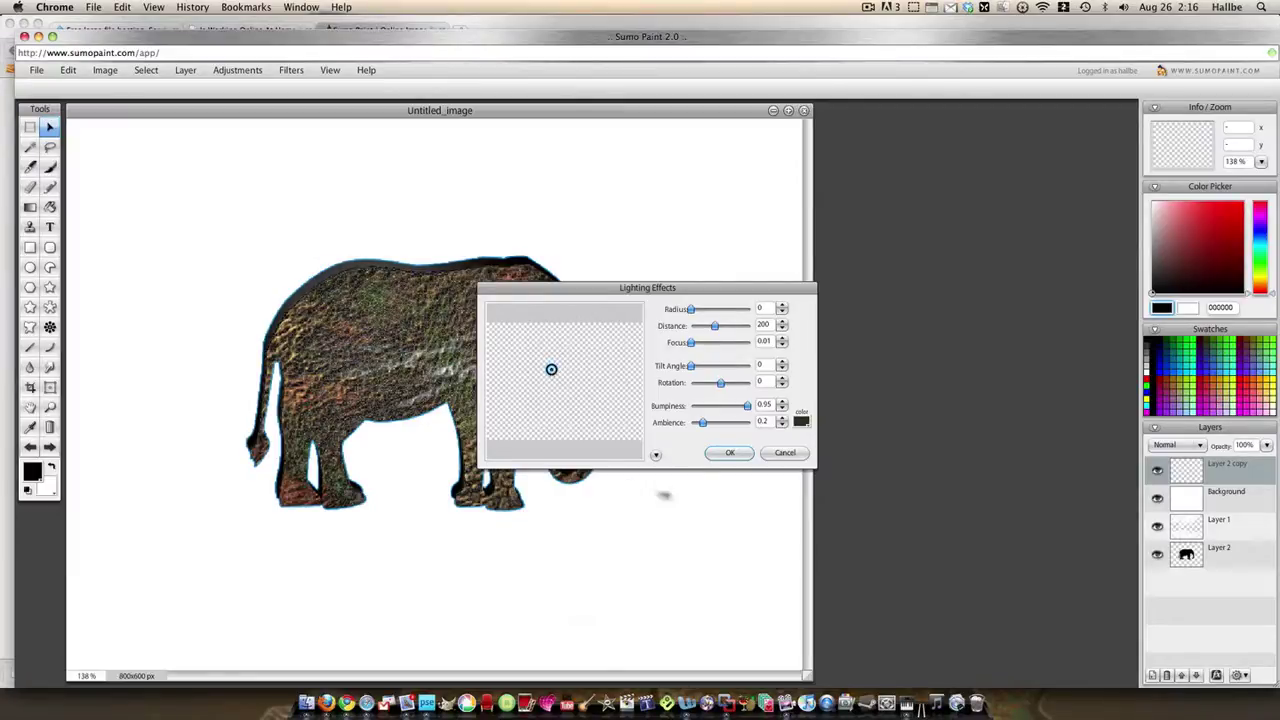
left_click(727, 454)
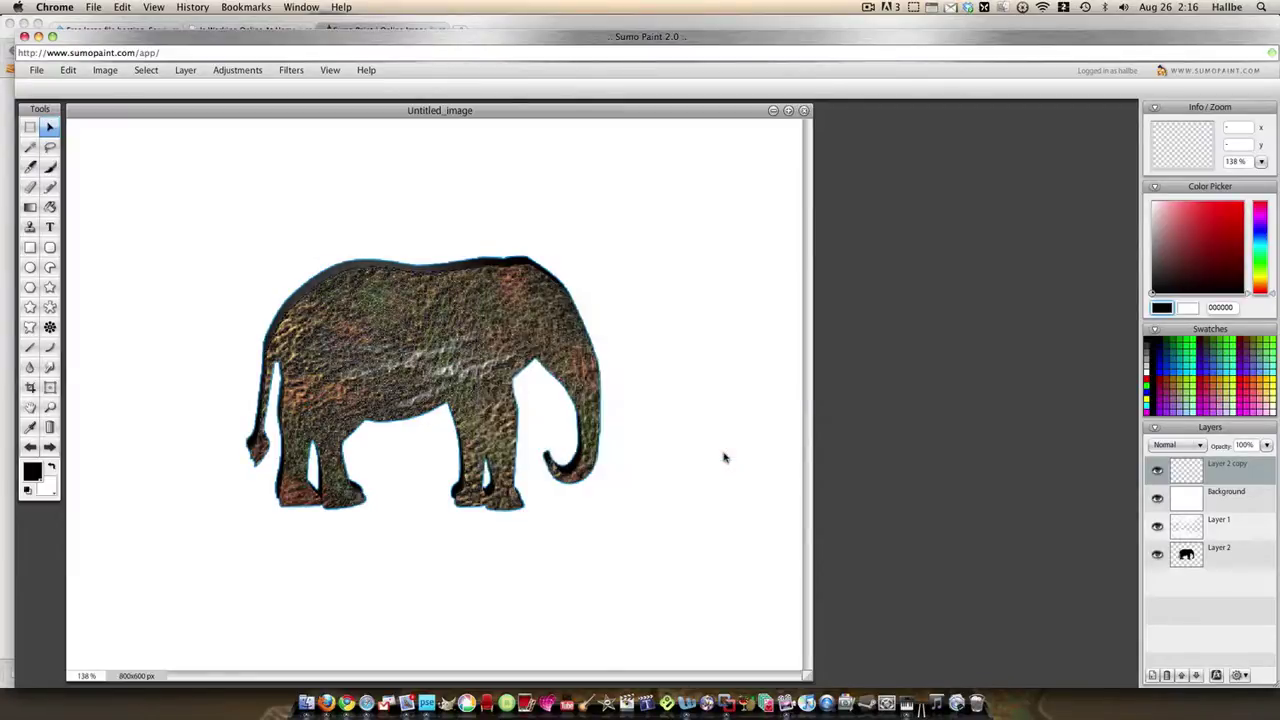
Apply a second Matte Relief Lighting Effects pass to the elephant.
left_click(289, 72)
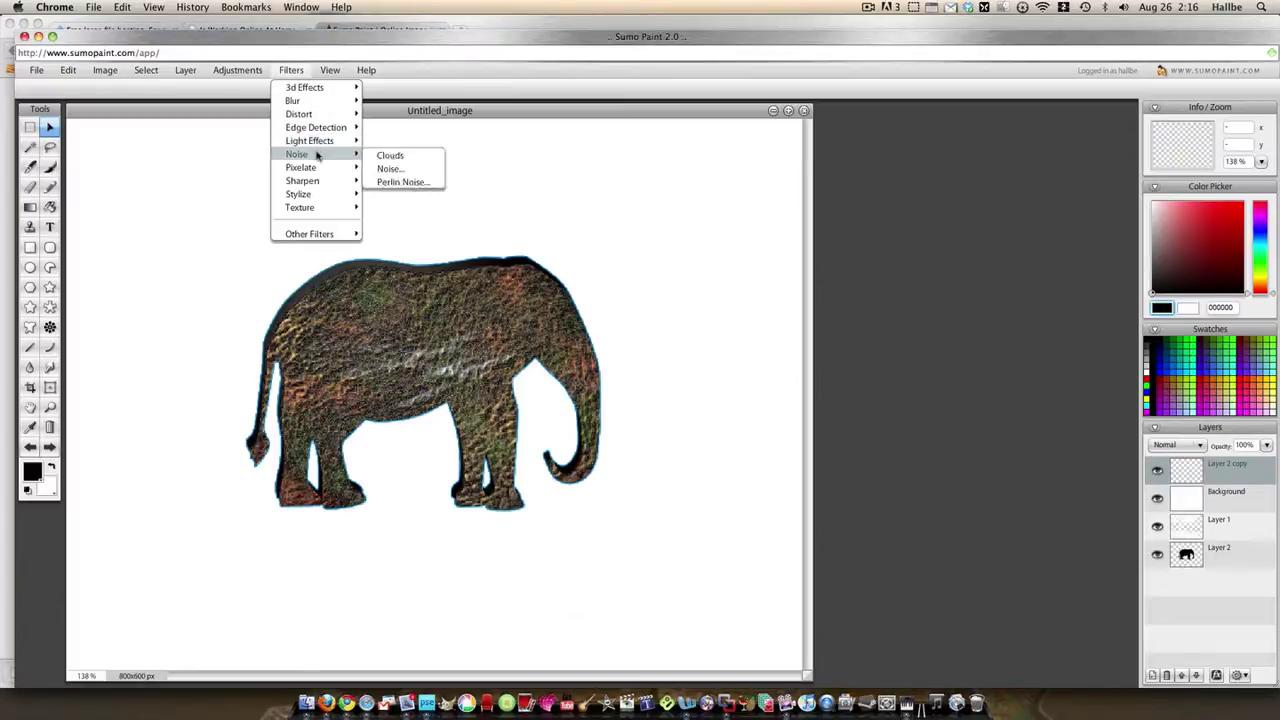
mouse_move(334, 121)
mouse_move(330, 143)
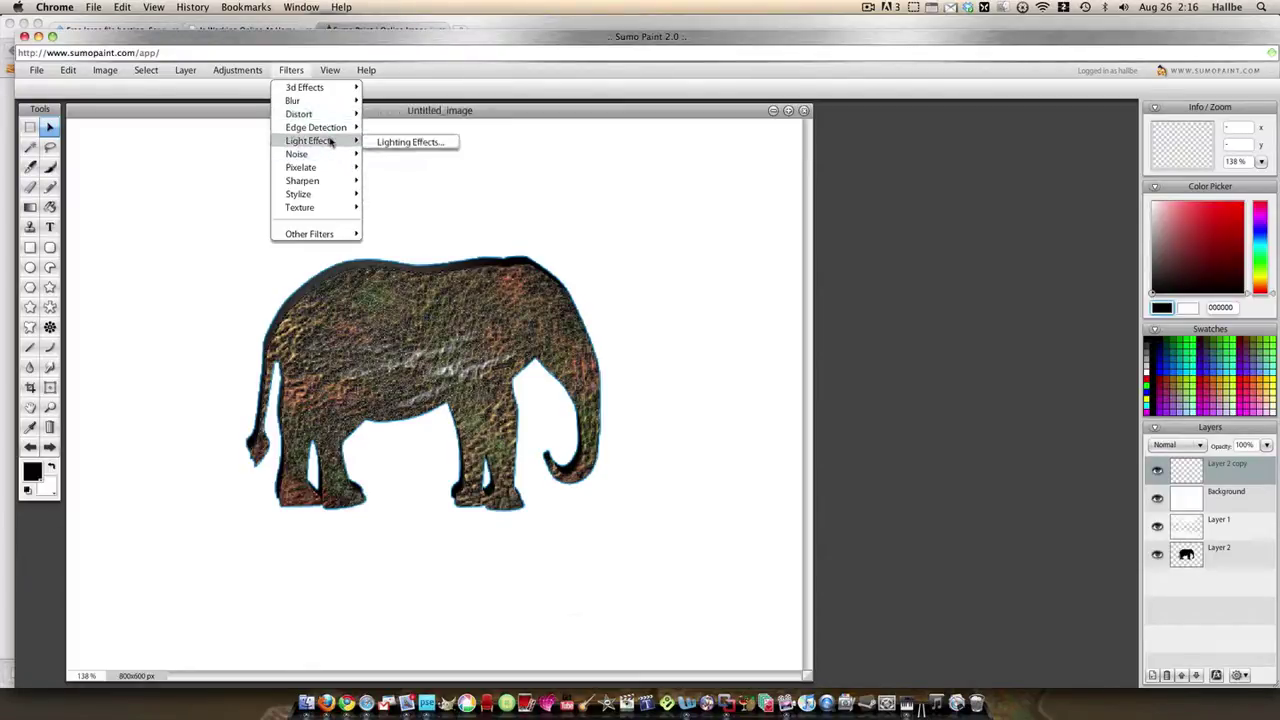
left_click(415, 146)
left_click(656, 455)
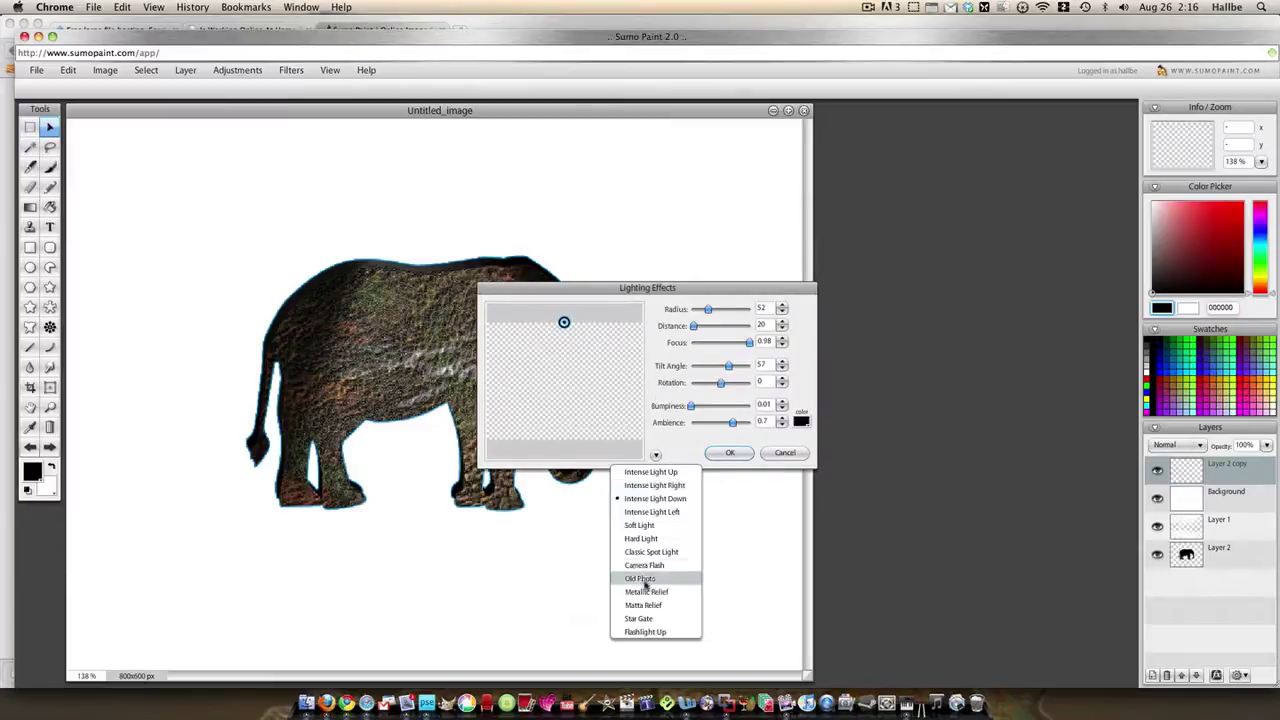
left_click(643, 605)
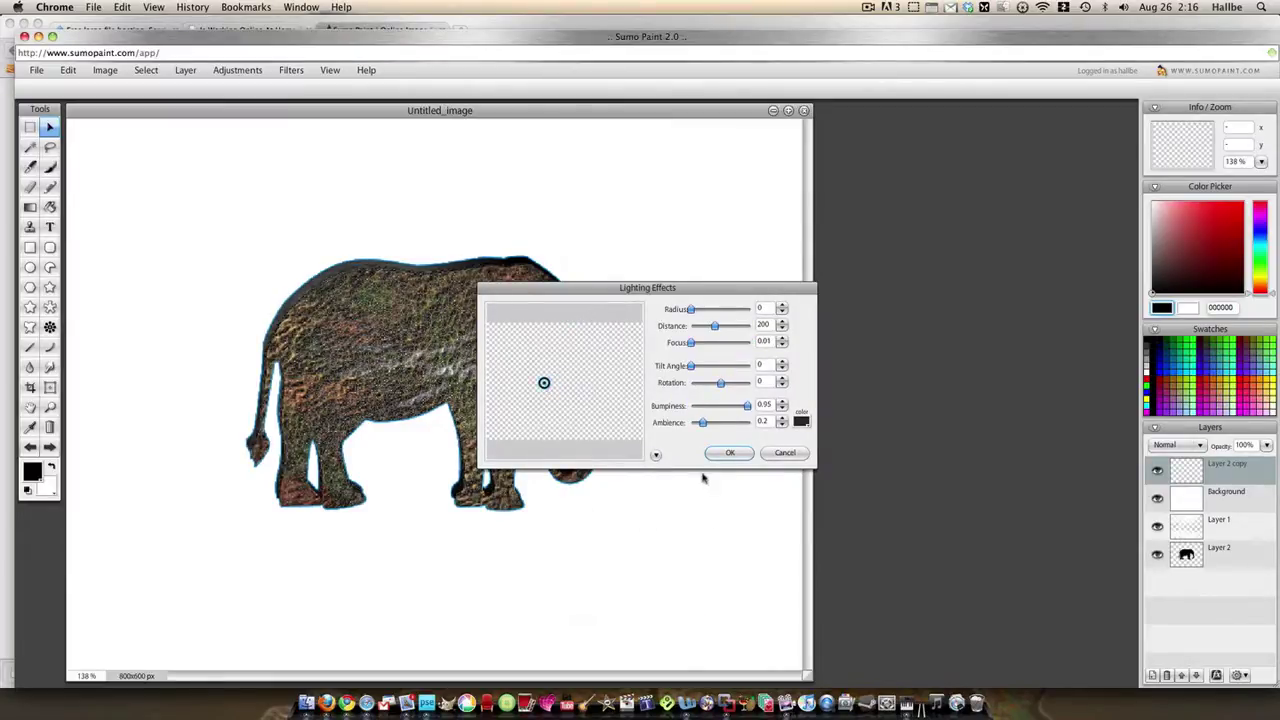
left_click(729, 453)
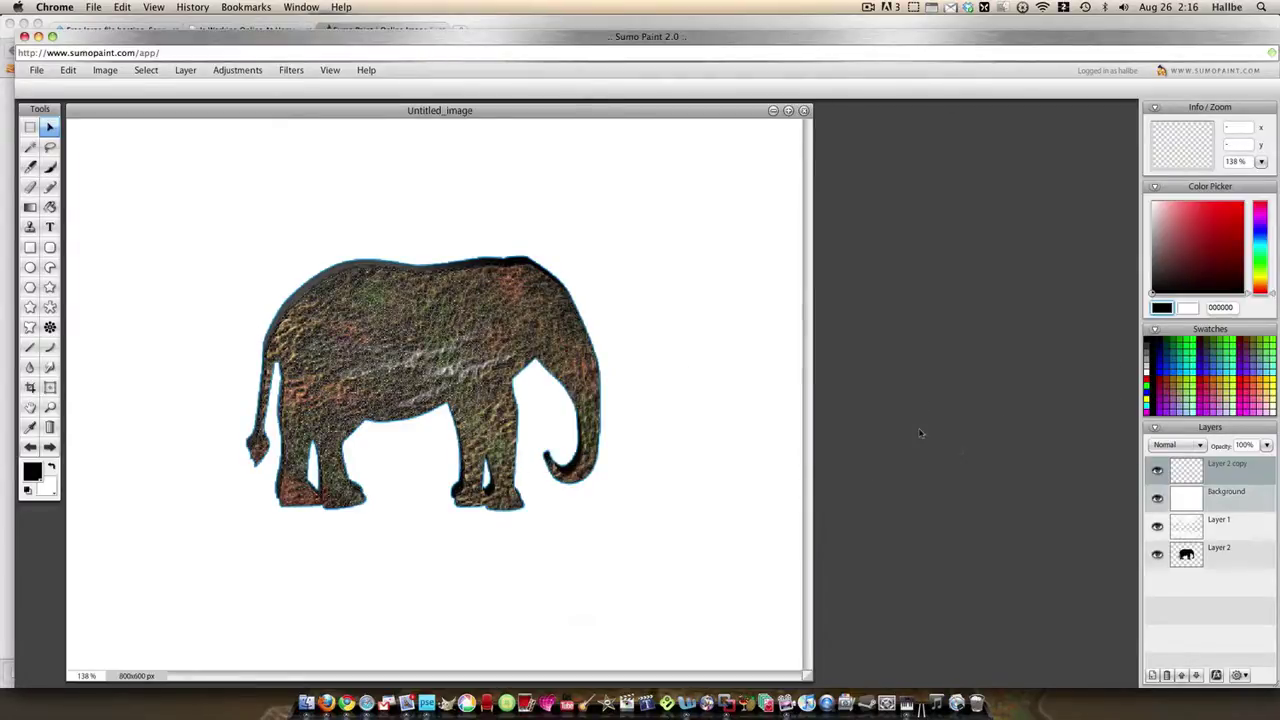
Select all on the embossed elephant layer, duplicate it, and shift the lower copy right.
left_click(1173, 476)
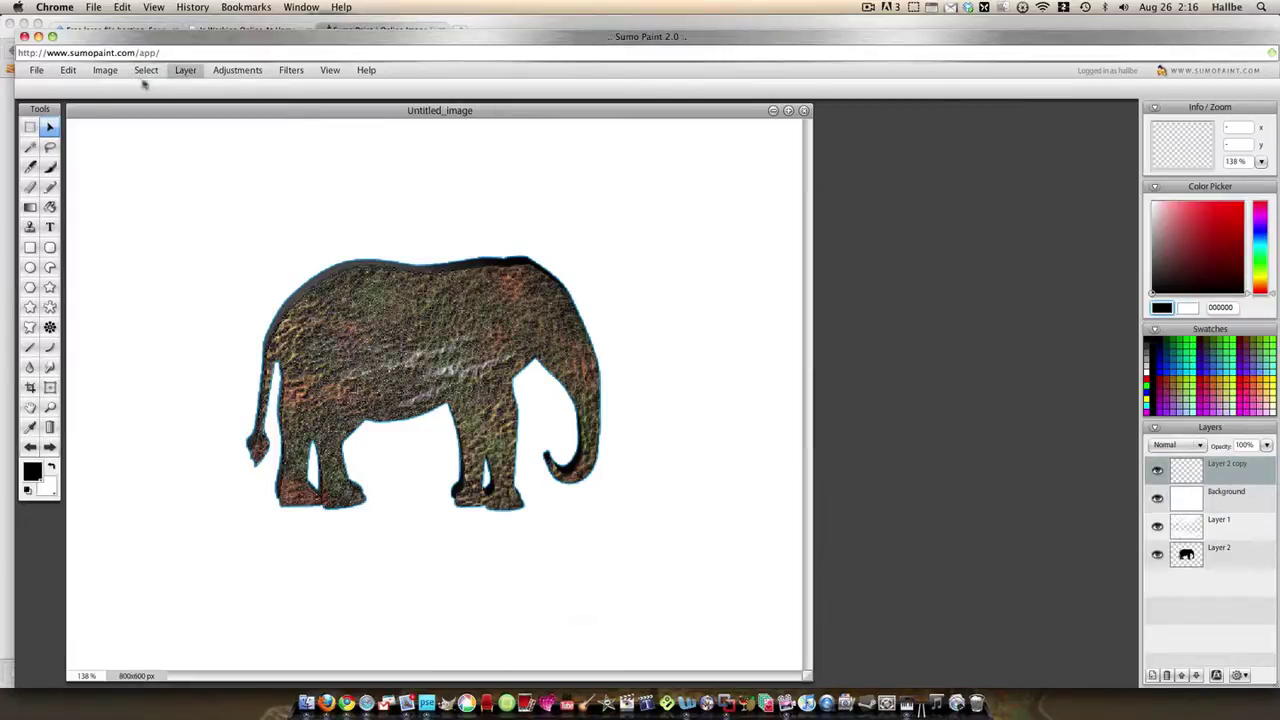
left_click(152, 72)
left_click(158, 89)
right_click(1180, 468)
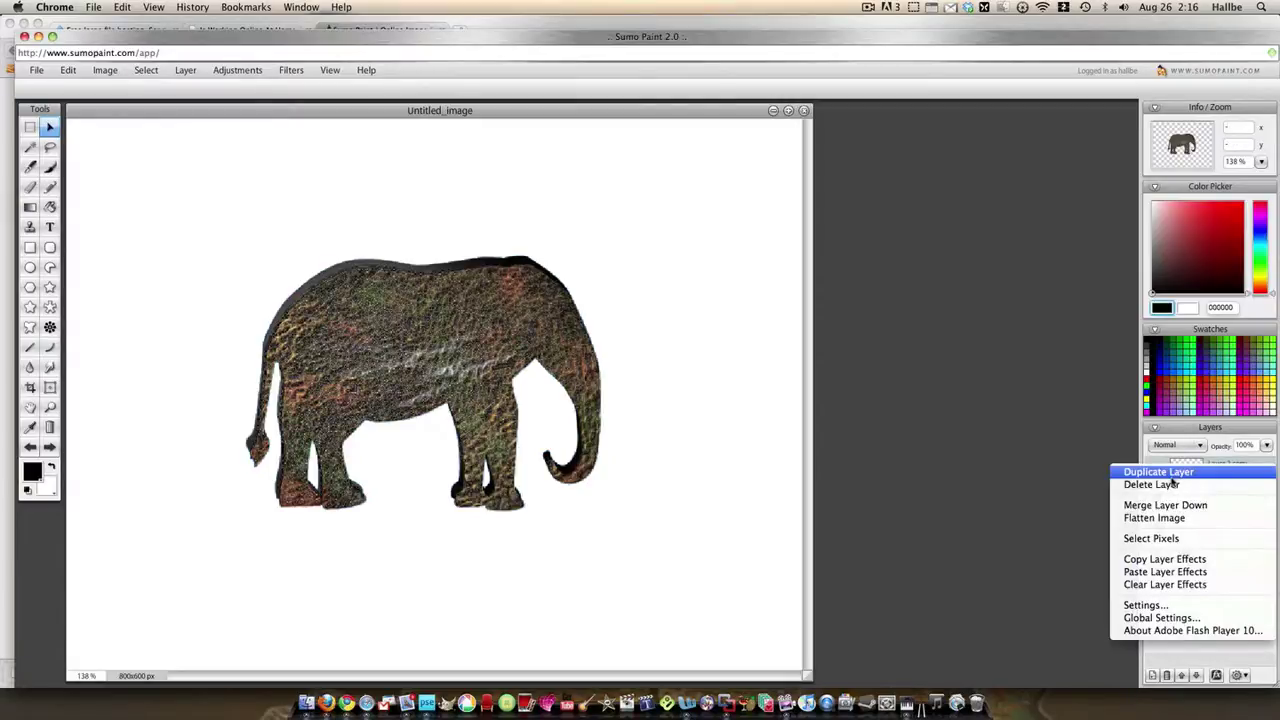
left_click(1177, 472)
left_click(1168, 490)
left_click_drag(411, 309, 508, 302)
Free Transform the top elephant copy smaller and move it left as a baby elephant.
left_click(1225, 468)
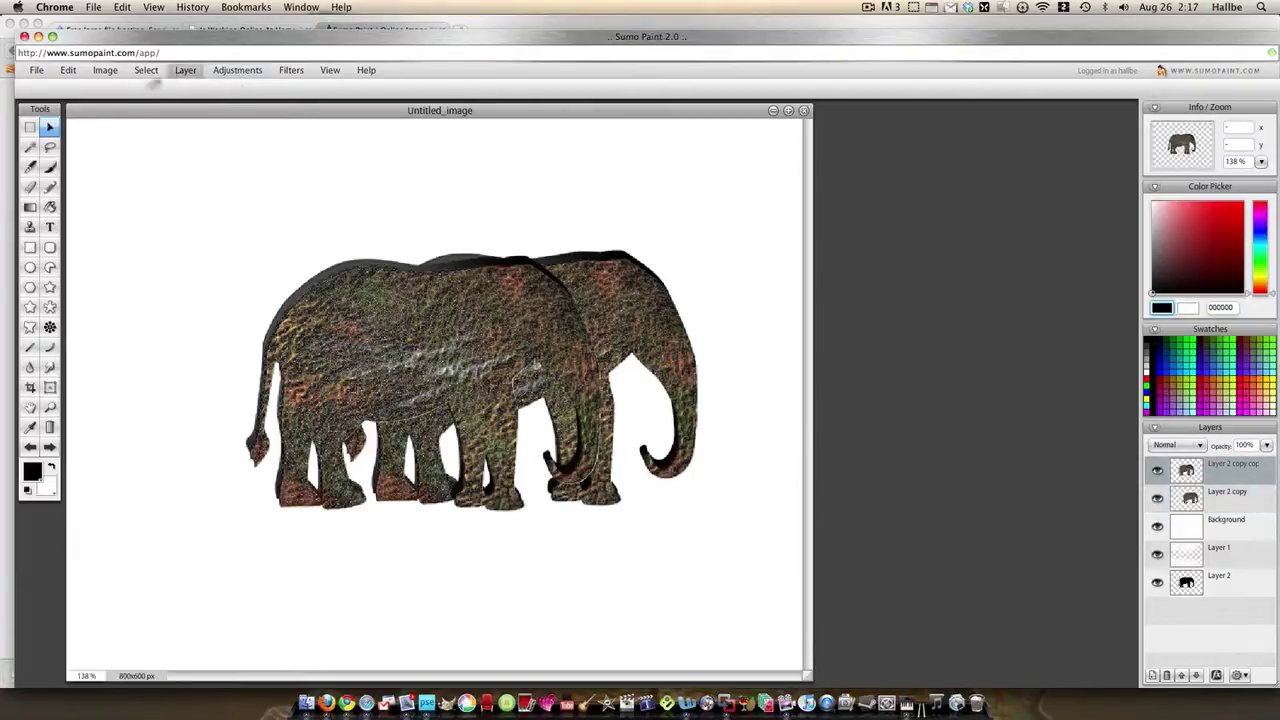
right_click(420, 346)
left_click(428, 355)
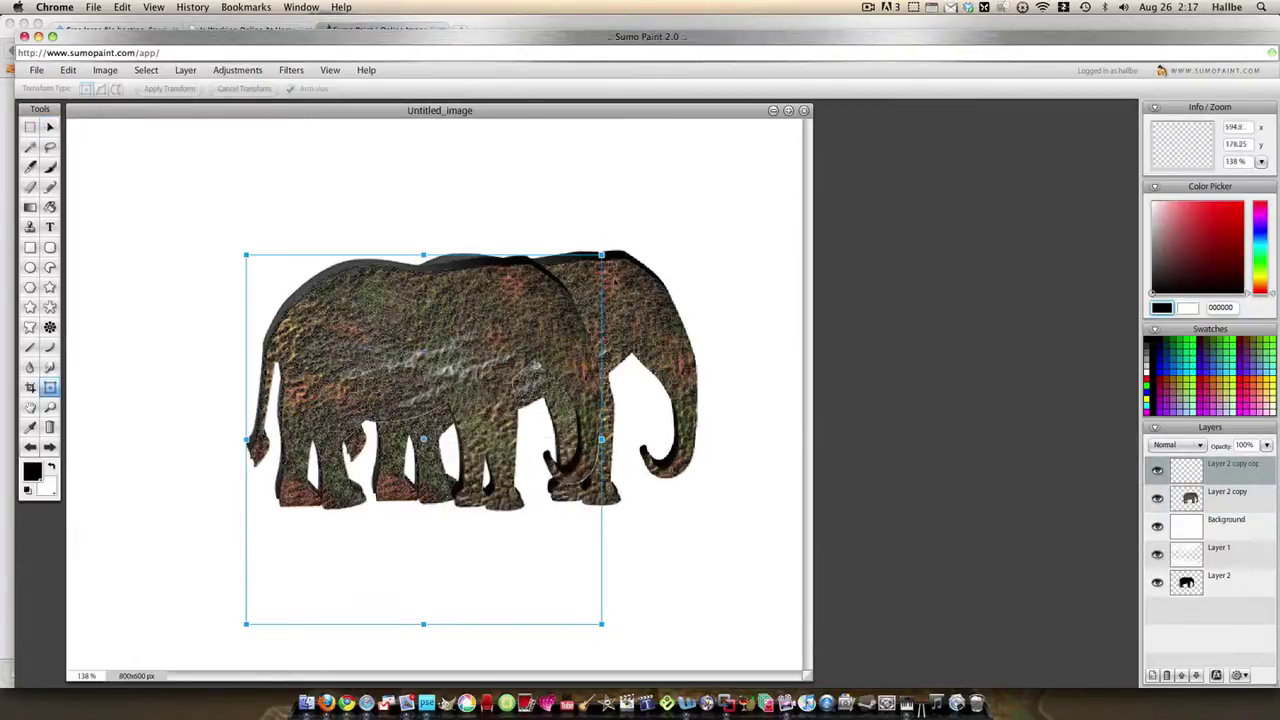
left_click_drag(617, 268, 548, 333)
left_click_drag(507, 375, 344, 391)
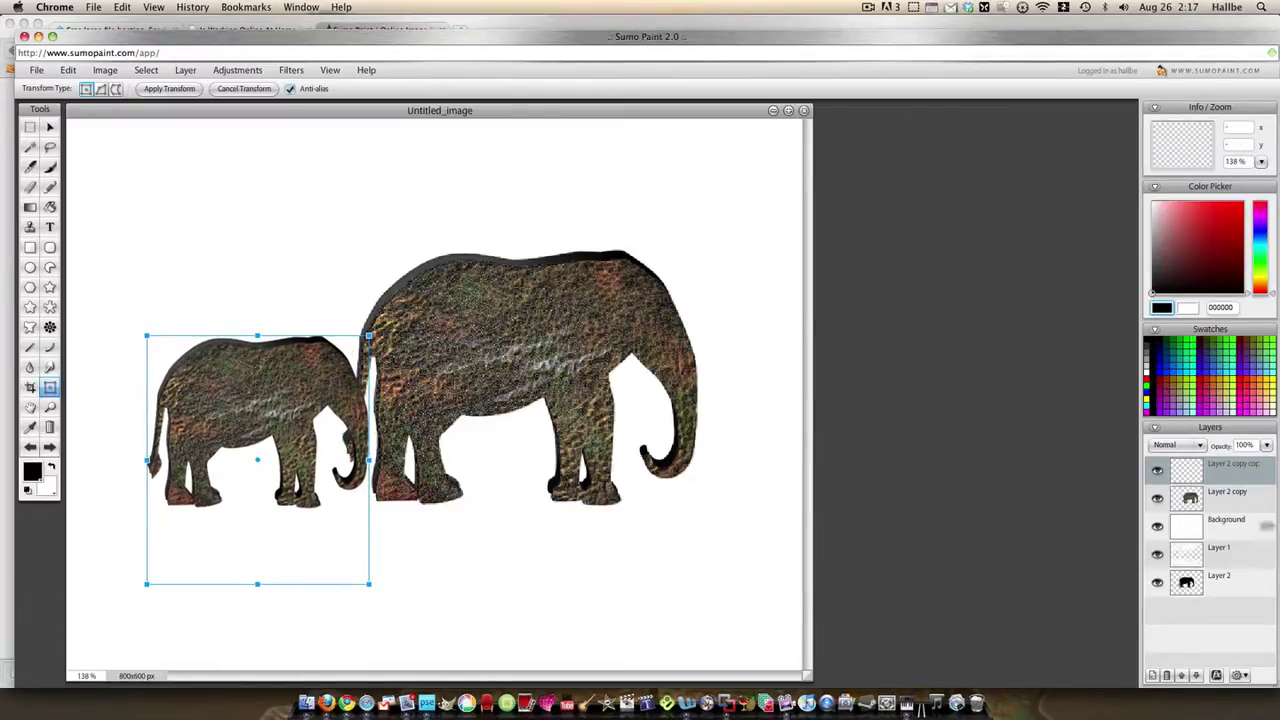
left_click(1215, 468)
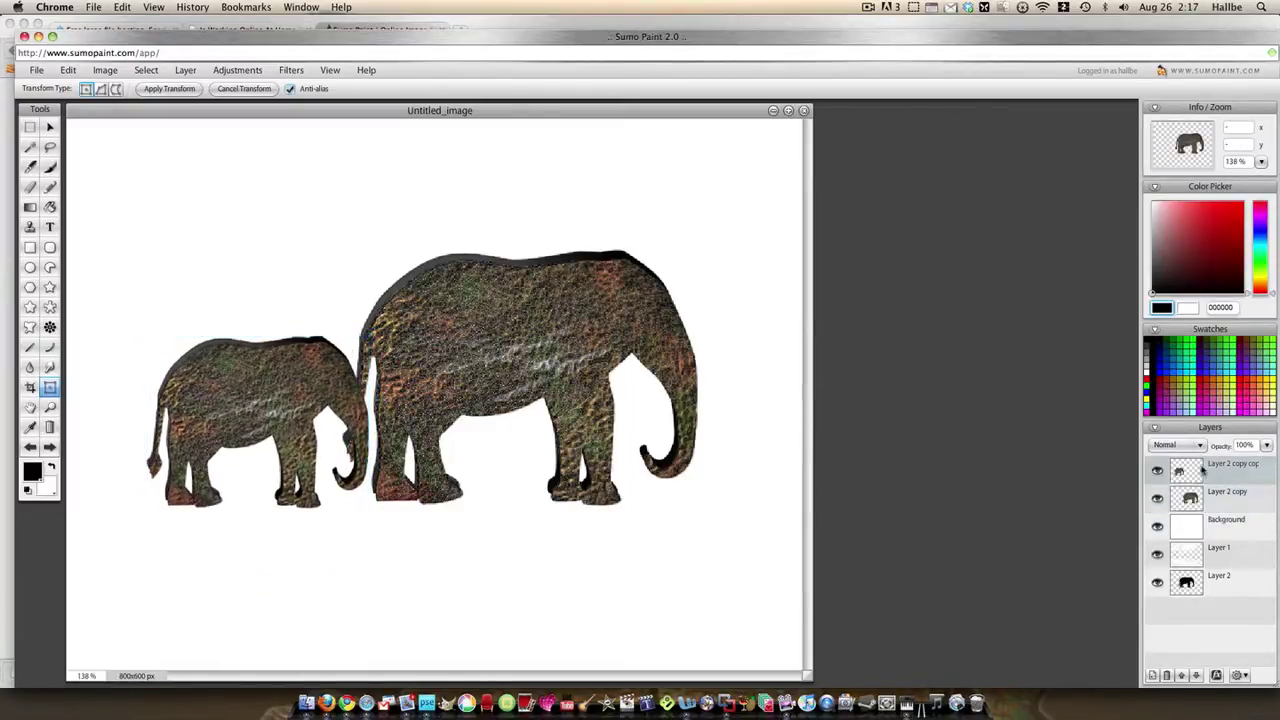
Fill the white Background layer with black using the Paint Bucket.
left_click(1167, 528)
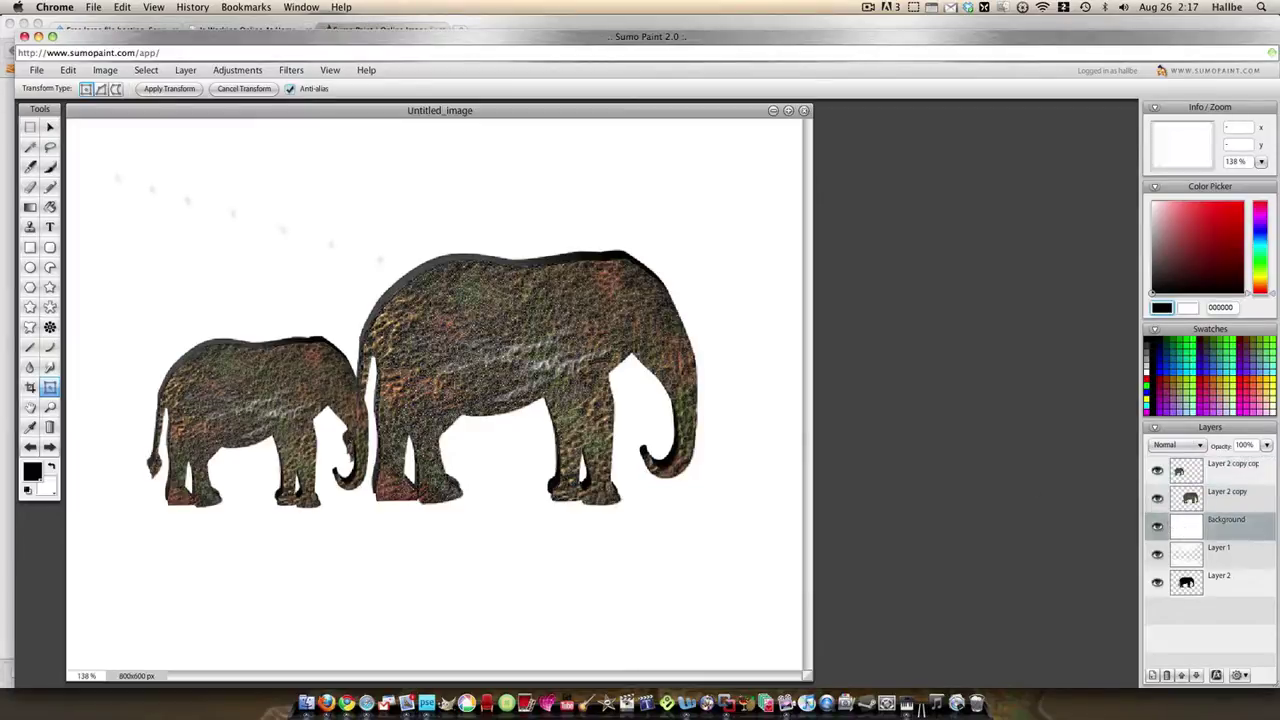
left_click(240, 71)
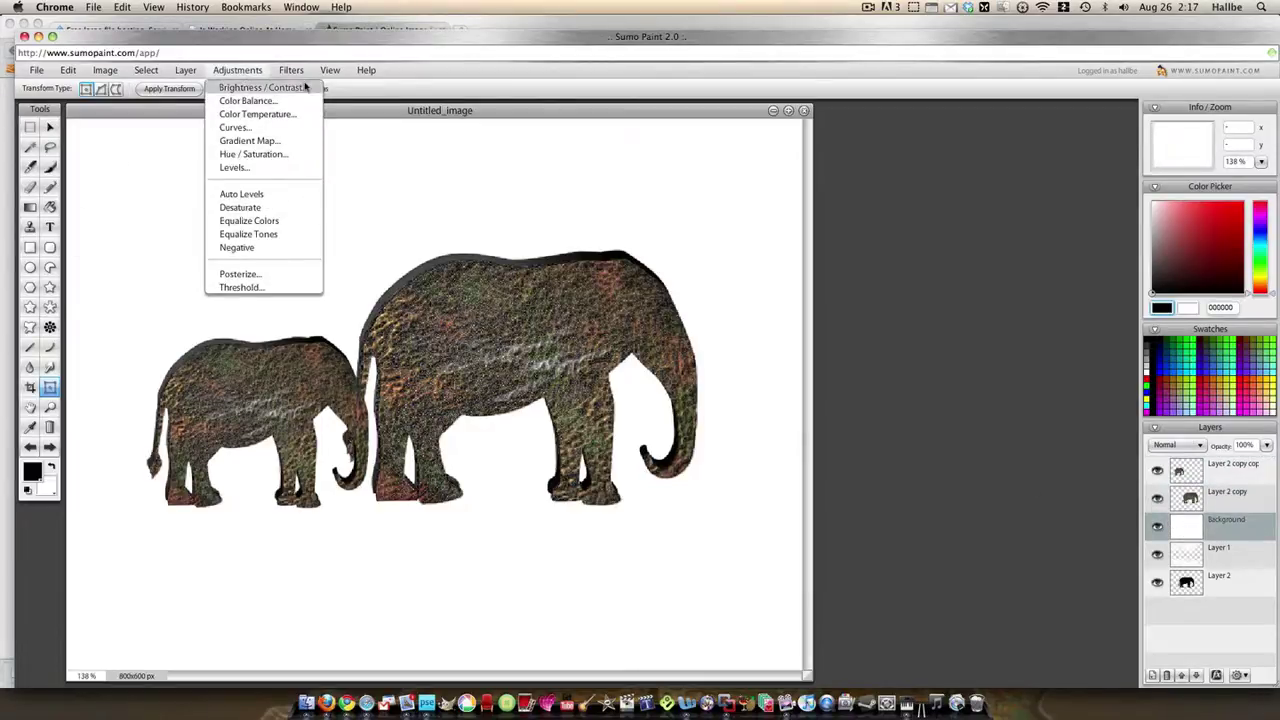
left_click(50, 207)
left_click(223, 223)
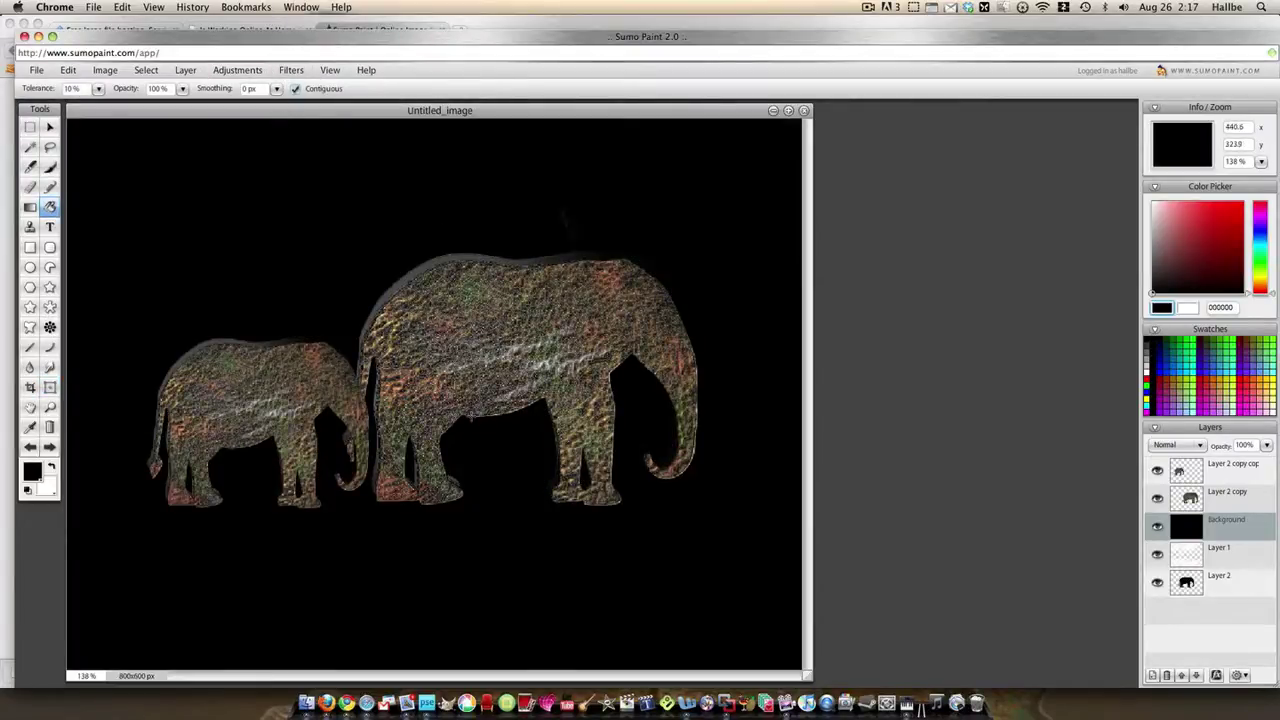
Apply the Texture > Bump Map filter to create a glow behind the elephants.
left_click(291, 71)
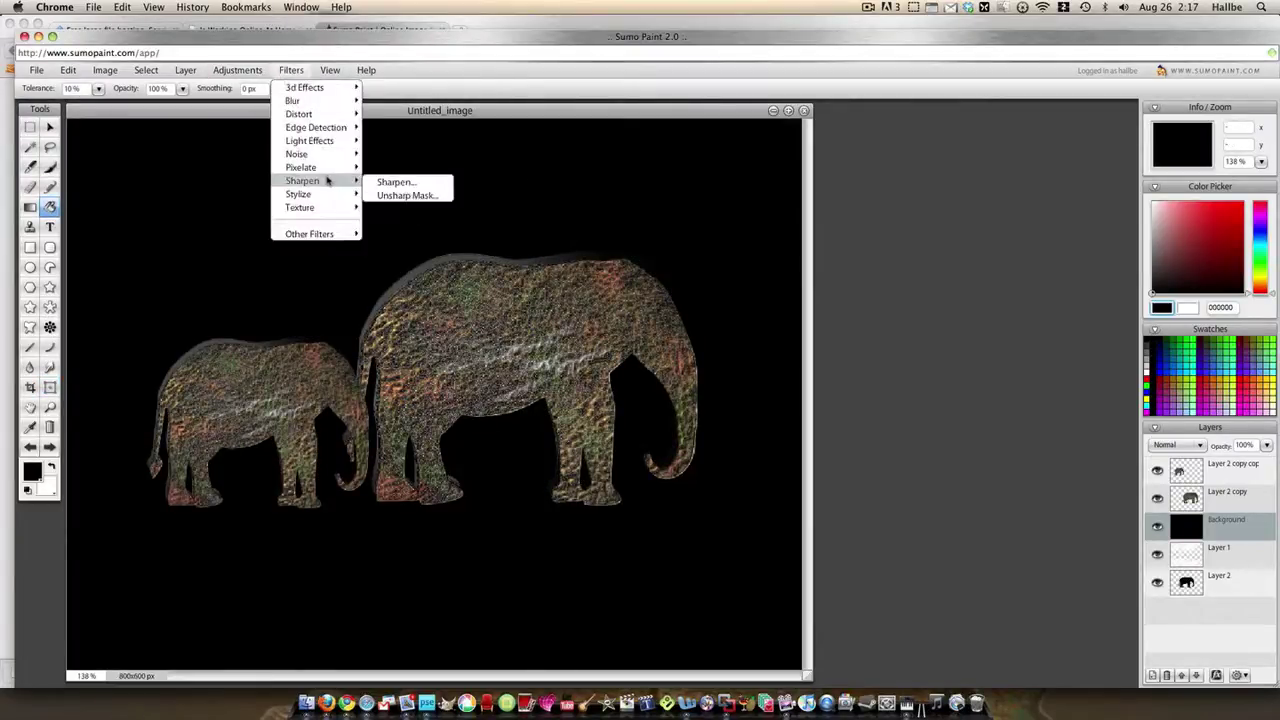
mouse_move(316, 208)
left_click(418, 212)
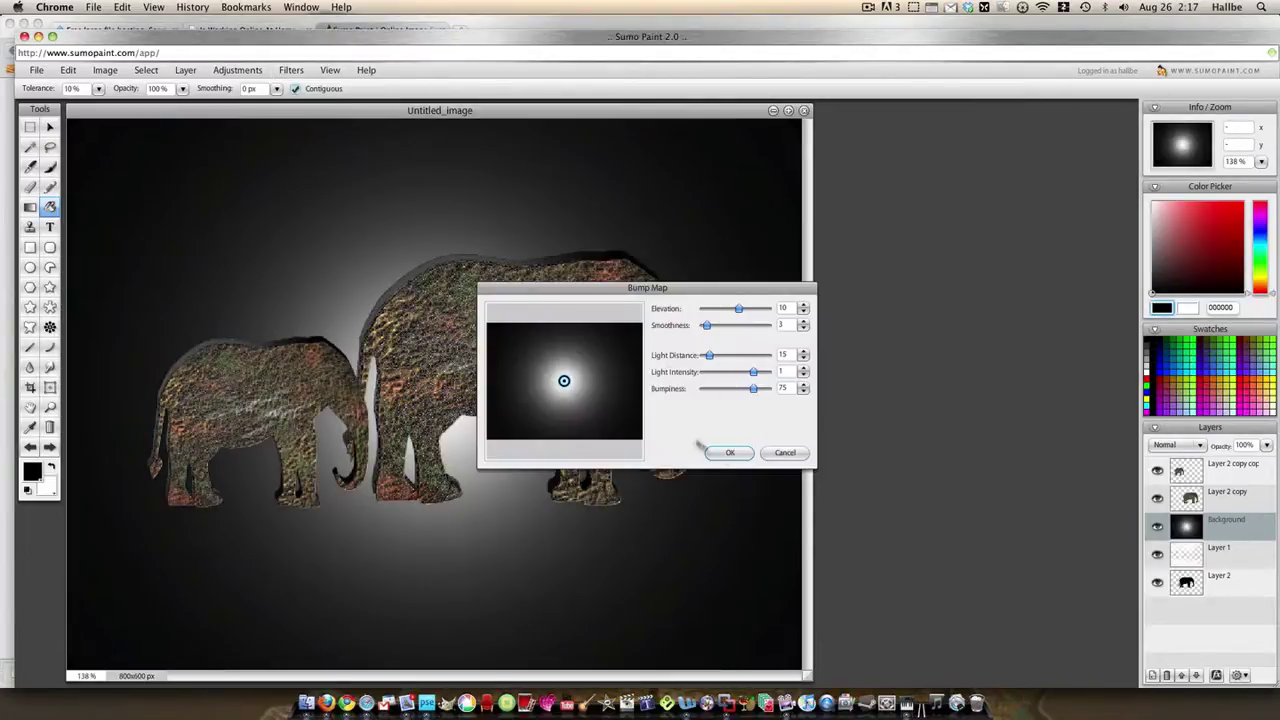
left_click(729, 455)
left_click(238, 72)
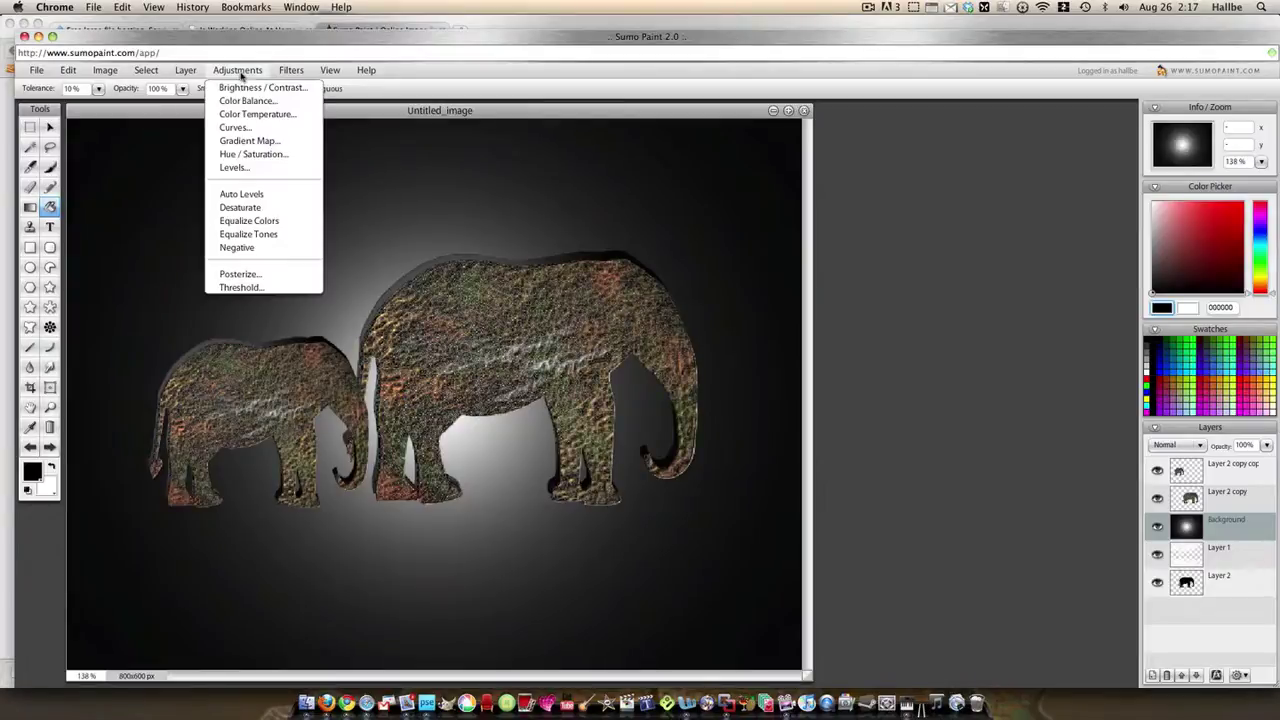
Colorize the background with Hue/Saturation: Hue -145, Saturation 53, Brightness 47.
left_click(252, 154)
left_click(573, 429)
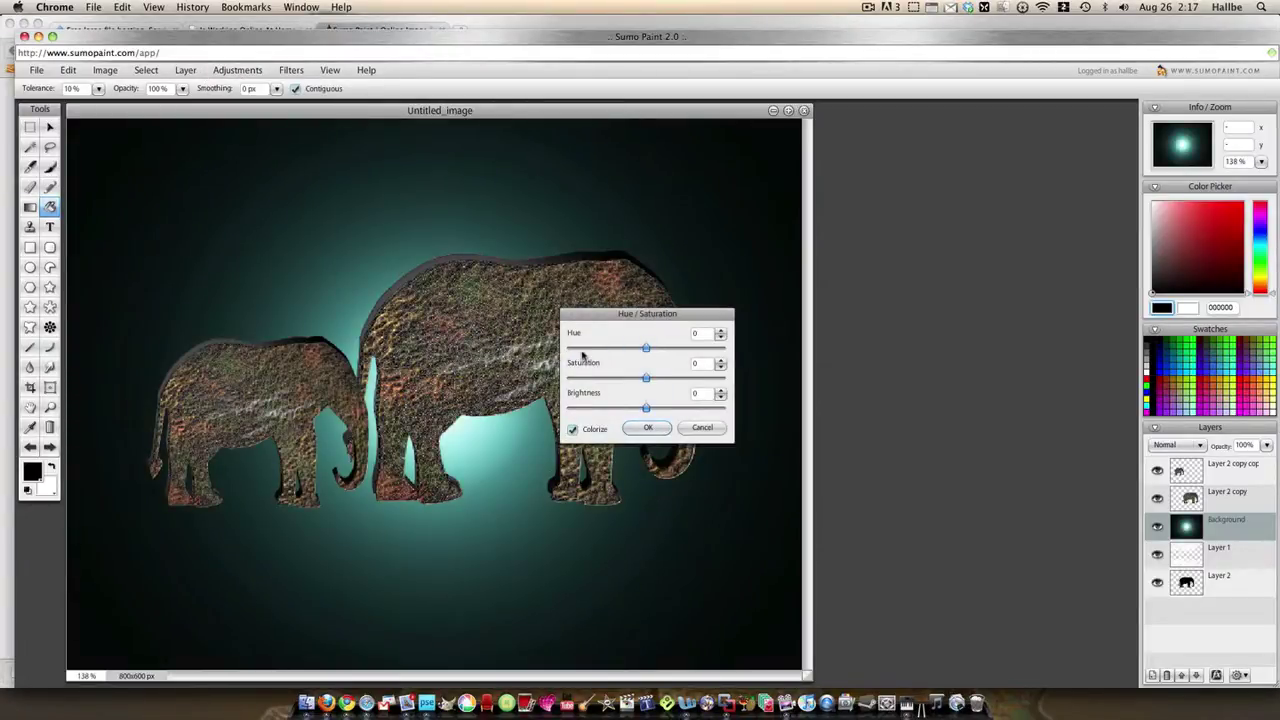
left_click(582, 349)
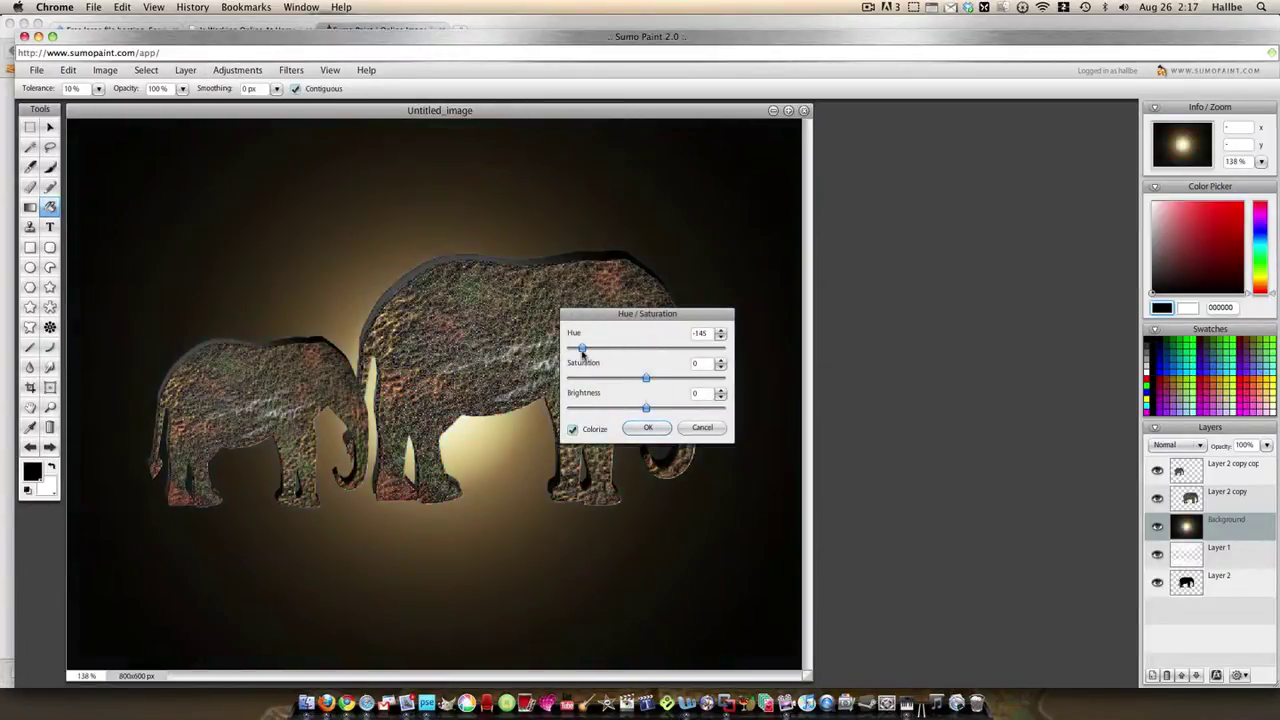
left_click(670, 409)
left_click(656, 409)
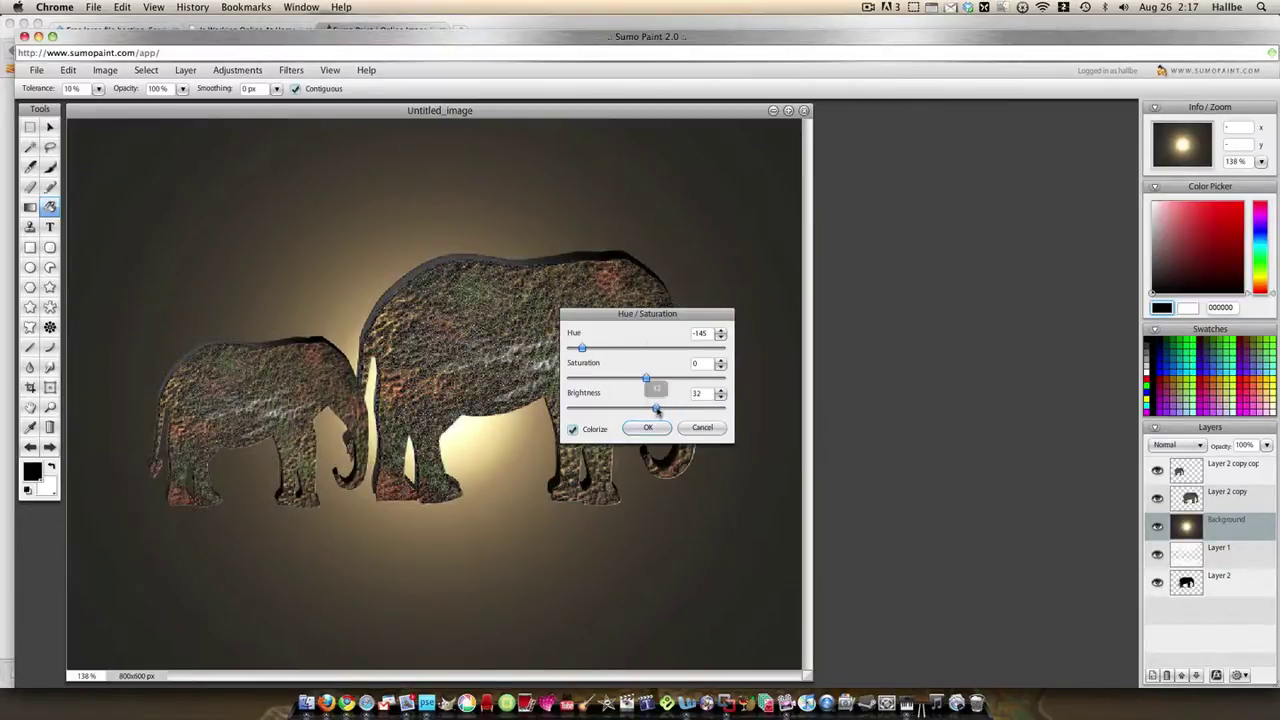
left_click_drag(657, 410, 660, 409)
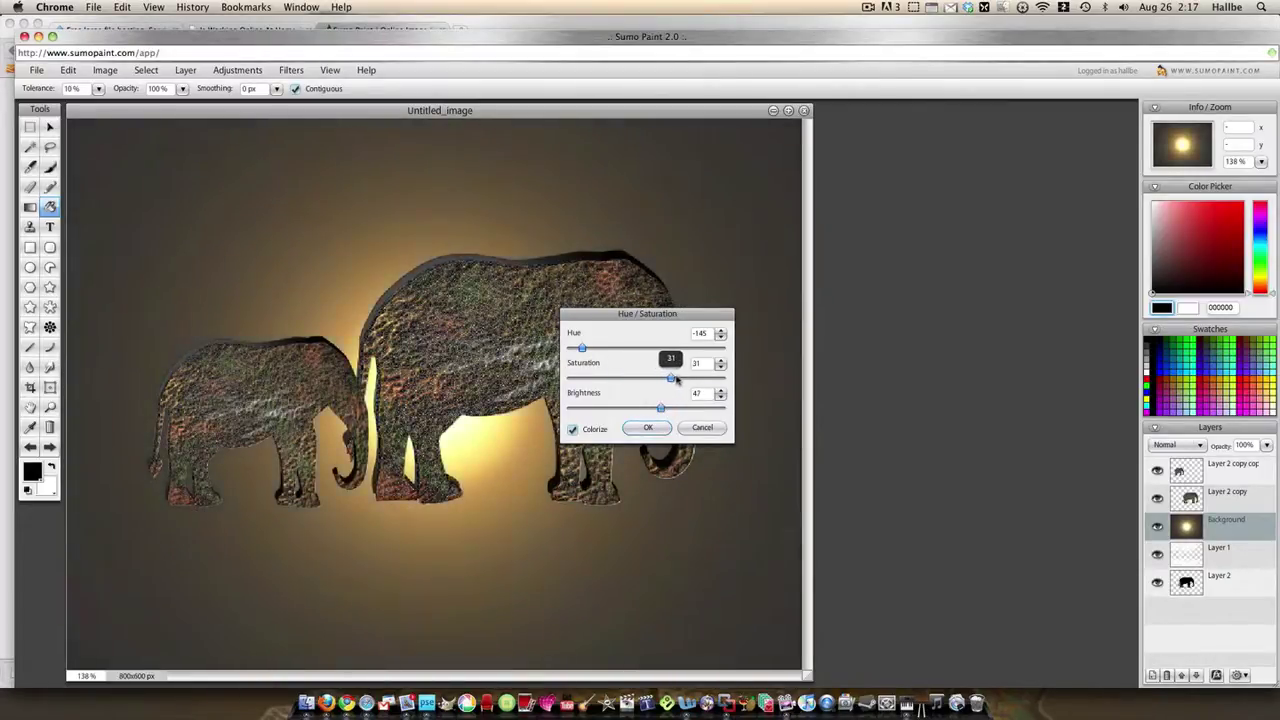
left_click_drag(677, 378, 664, 410)
left_click(648, 427)
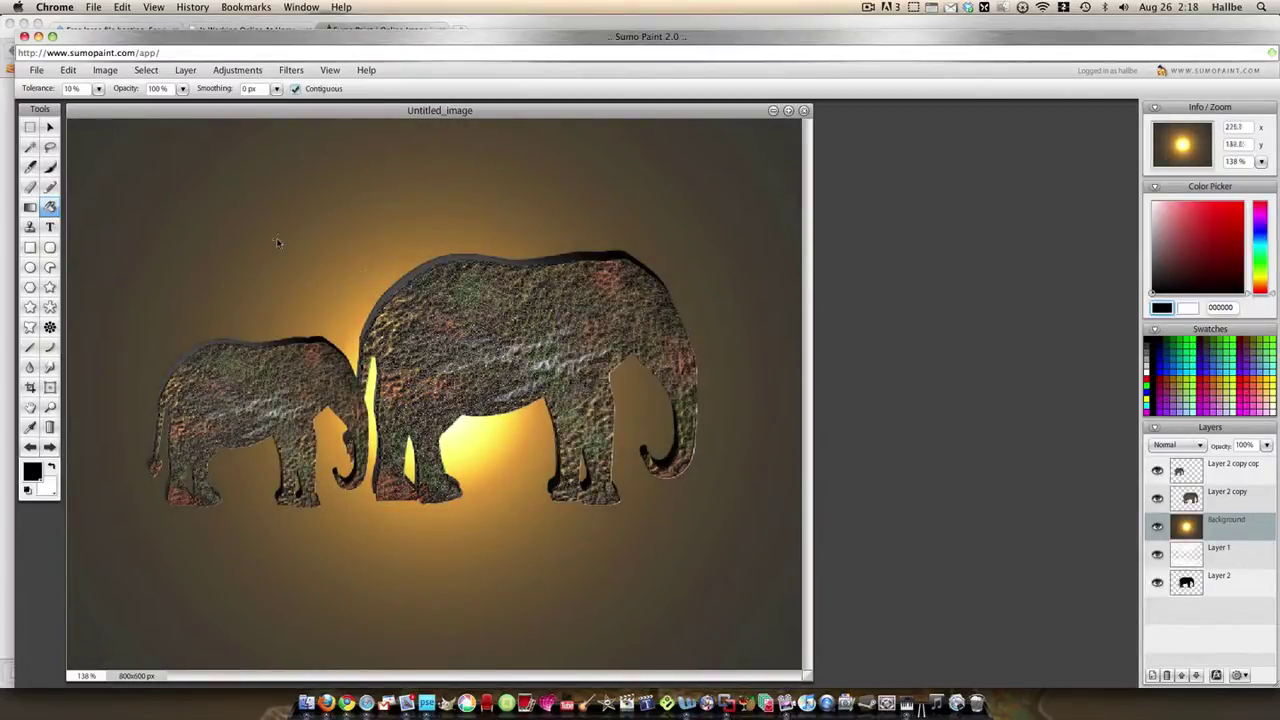
Soften the golden background glow with a 38 px Gaussian Blur.
left_click(291, 70)
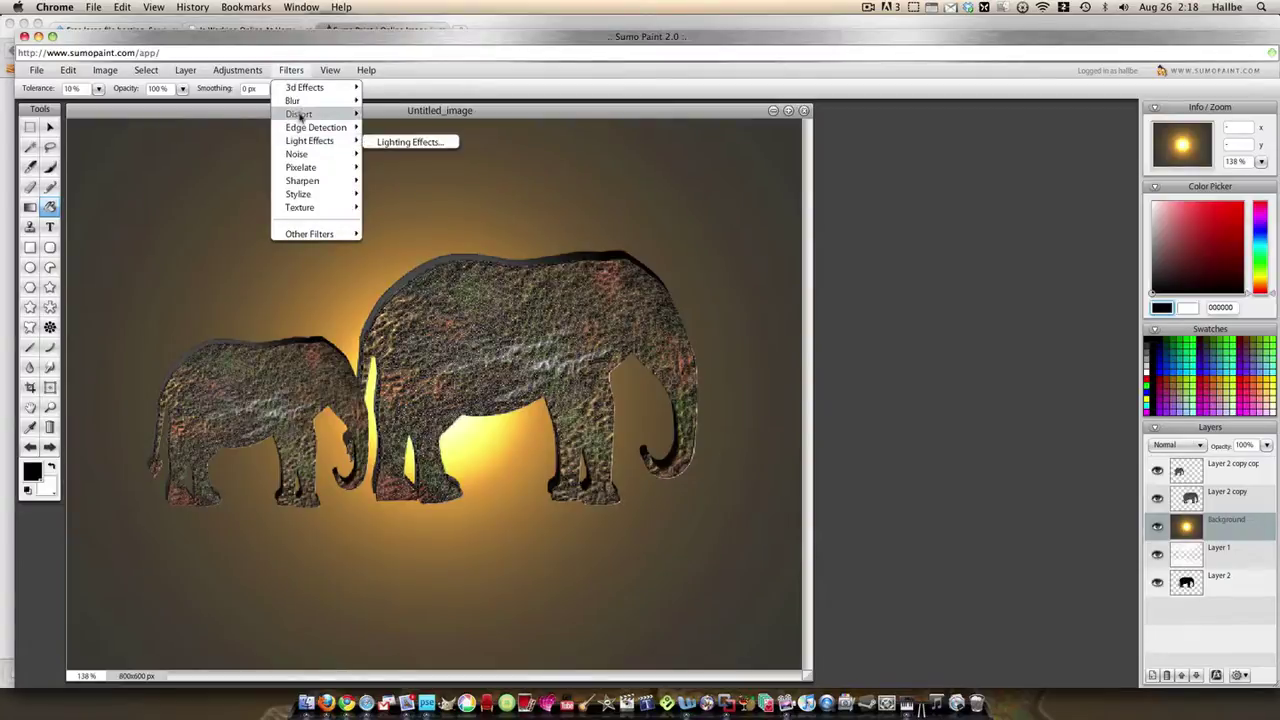
mouse_move(320, 101)
left_click(404, 115)
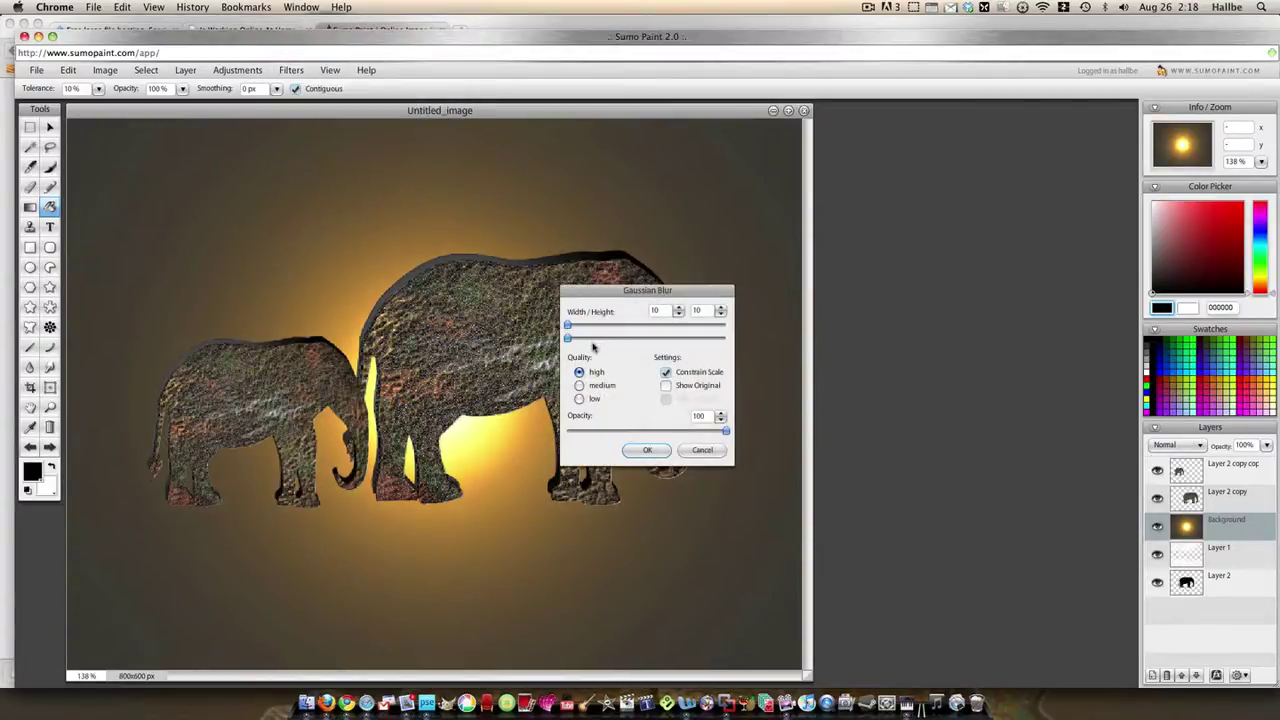
left_click(641, 451)
Merge the elephant layers down and apply the 3d Effects Reflection filter at Zoom 50.
right_click(1193, 478)
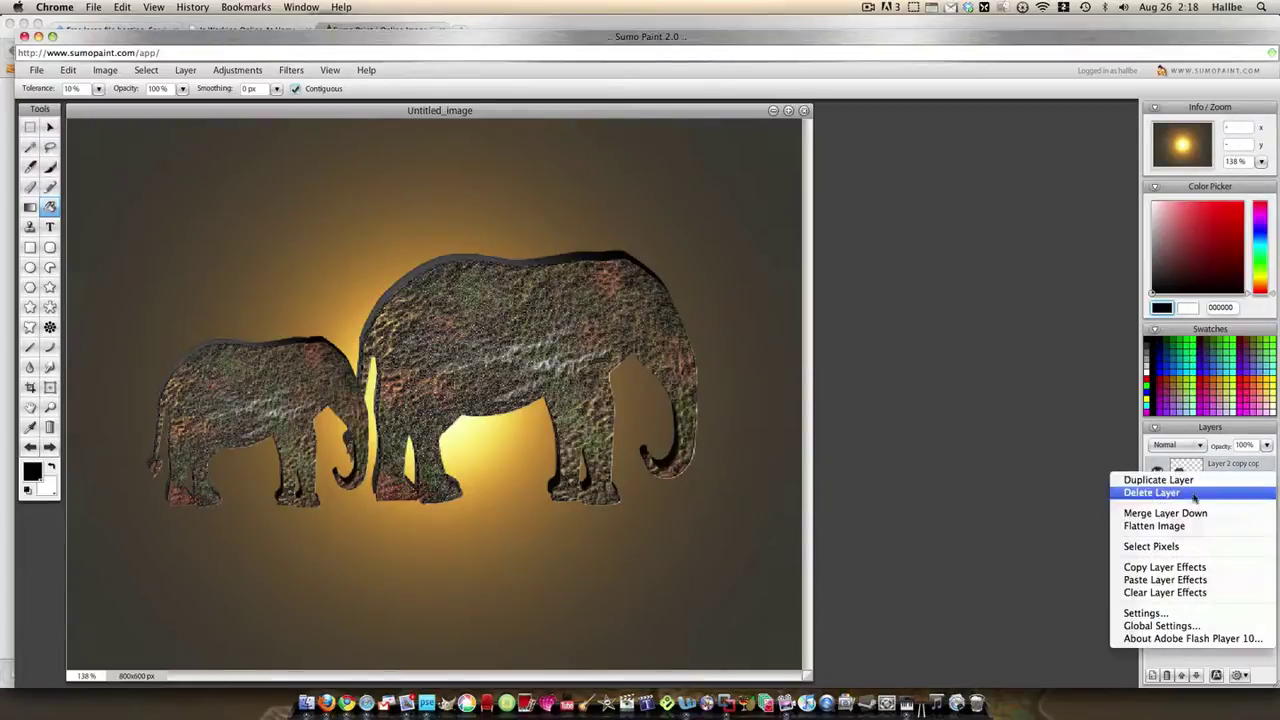
left_click(1150, 512)
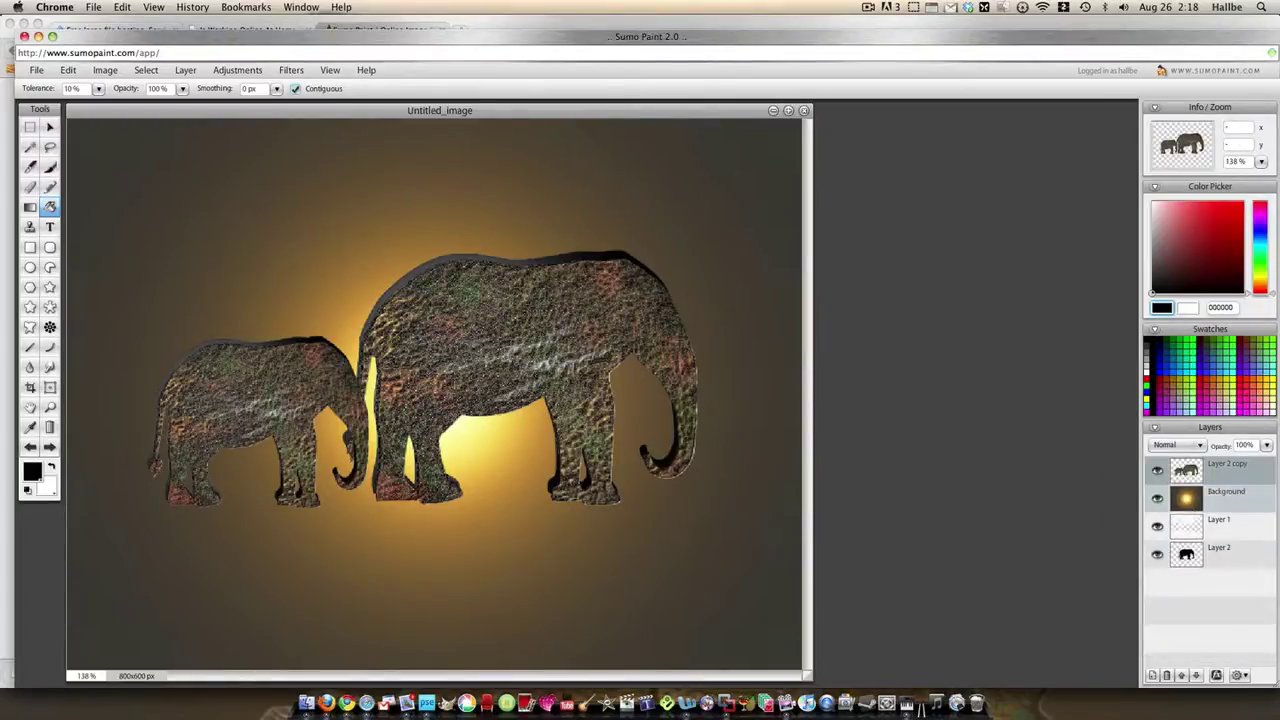
left_click(291, 70)
mouse_move(313, 156)
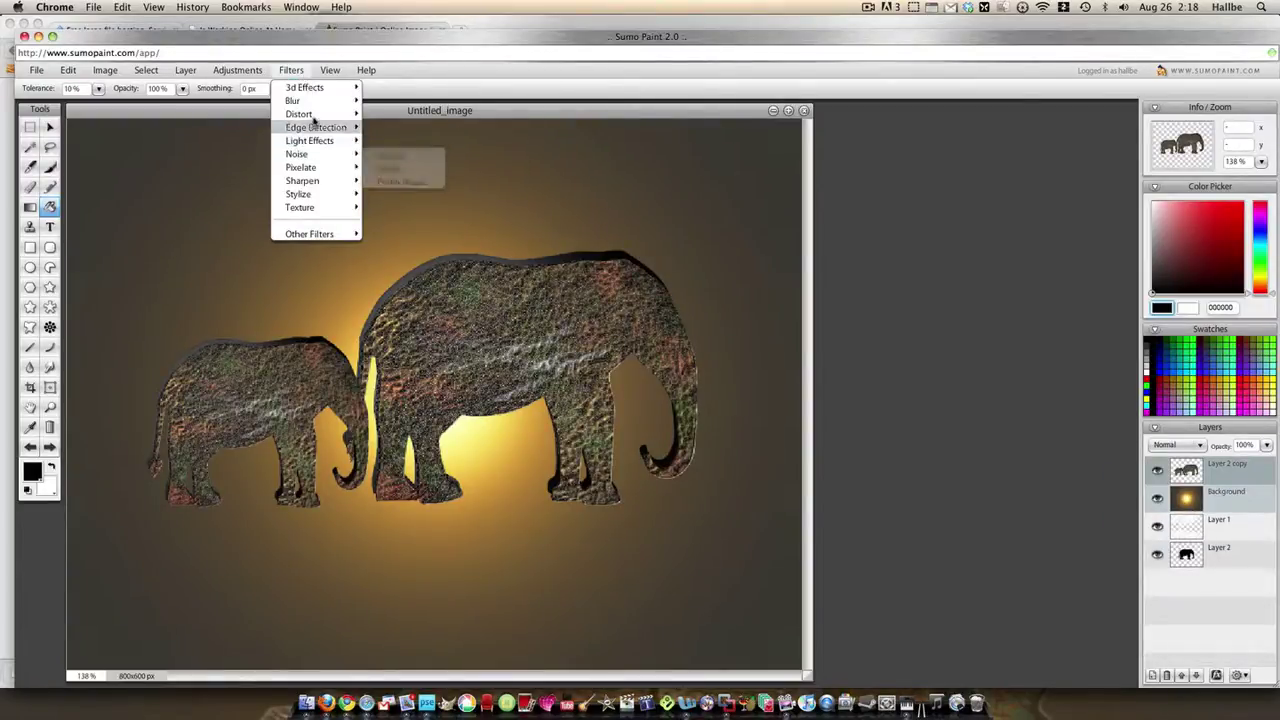
mouse_move(330, 90)
left_click(400, 141)
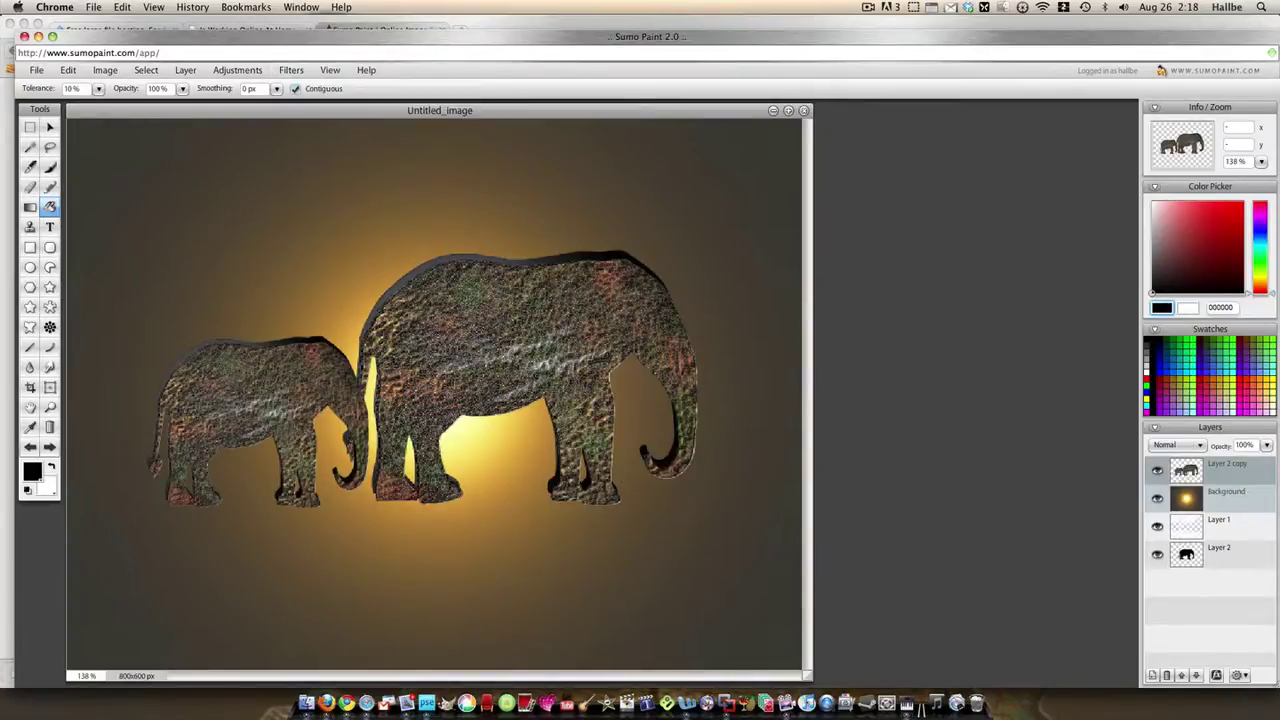
left_click_drag(563, 358, 563, 376)
left_click_drag(636, 286, 851, 261)
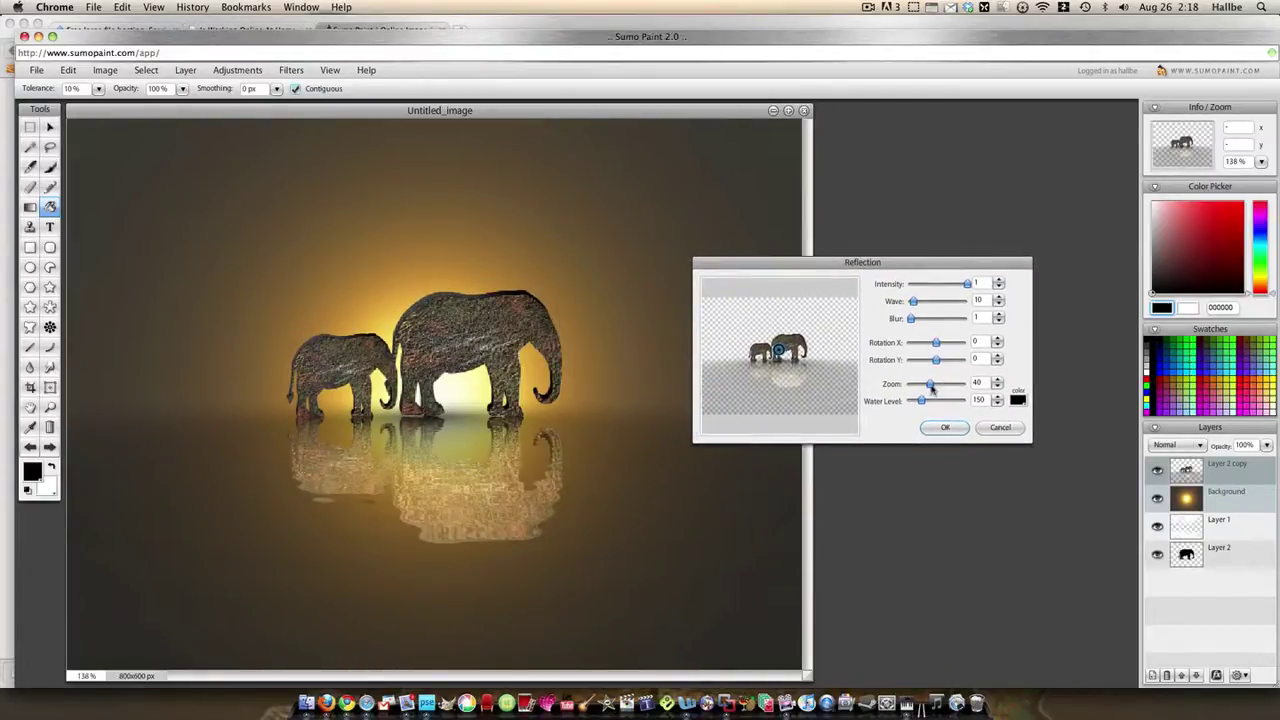
left_click_drag(930, 384, 937, 389)
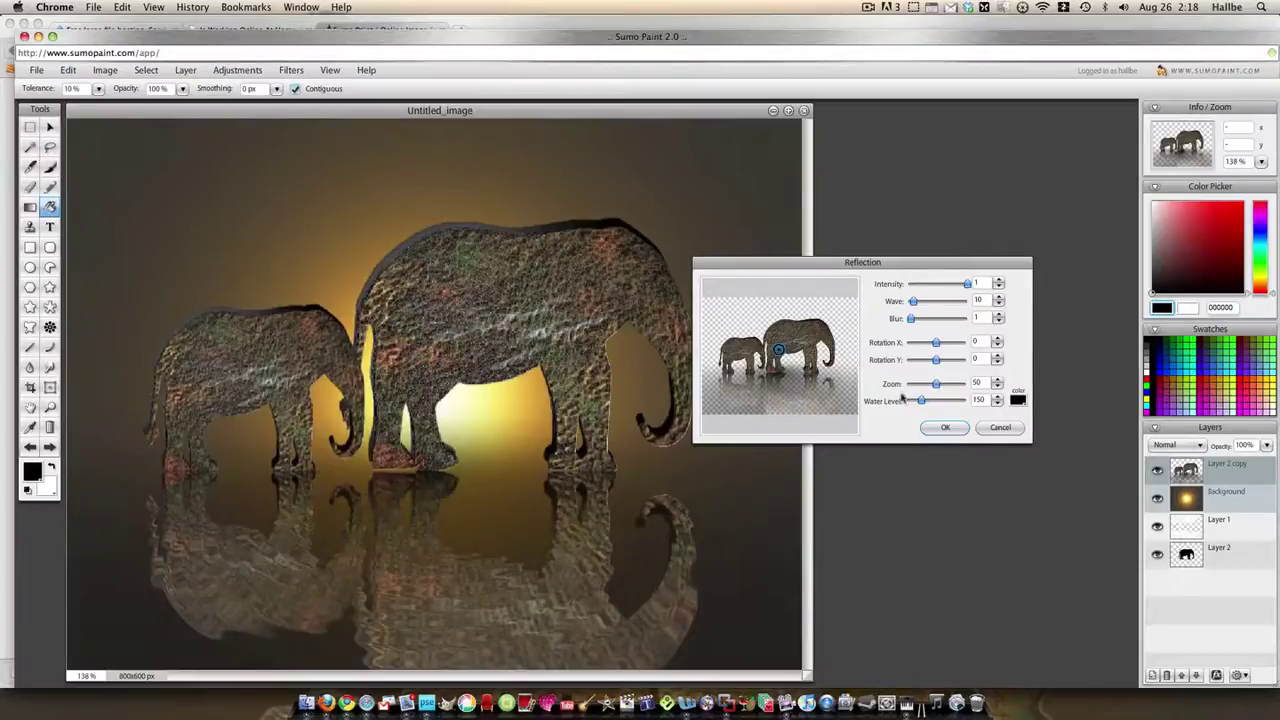
left_click(945, 427)
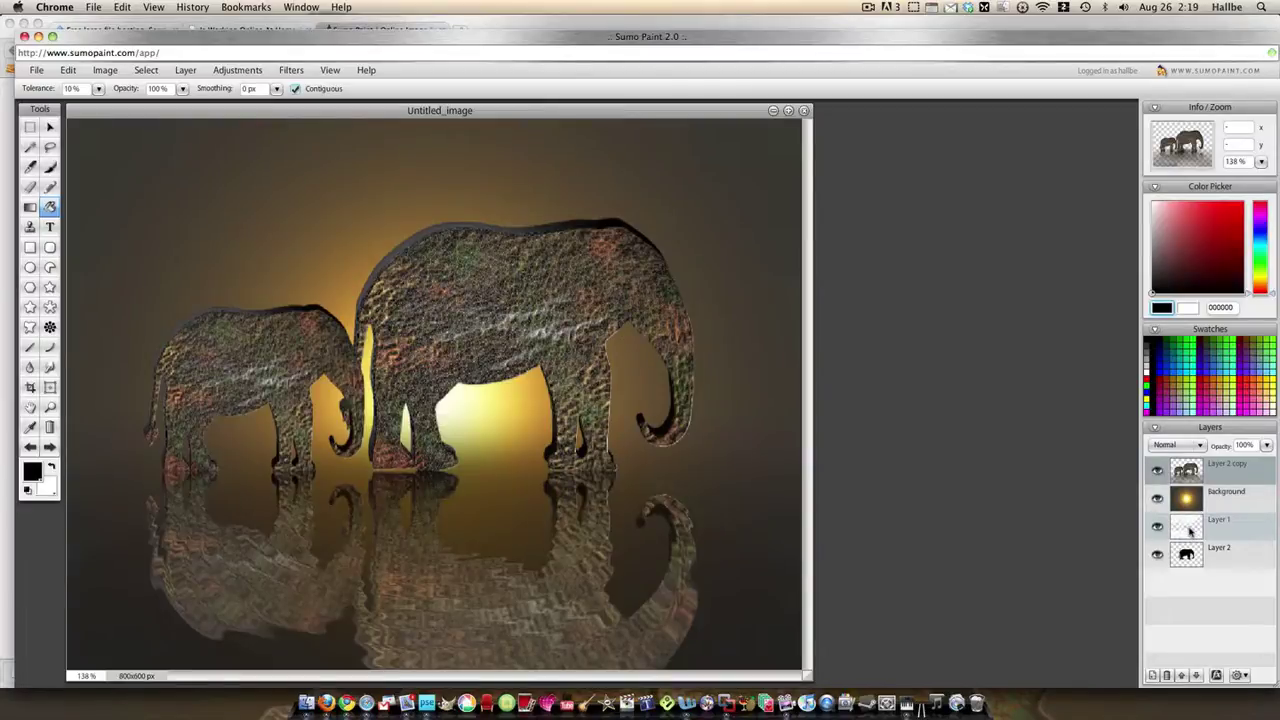
Move the cloud Layer 1 above Background and fade it to about half opacity.
left_click_drag(1189, 533, 1188, 497)
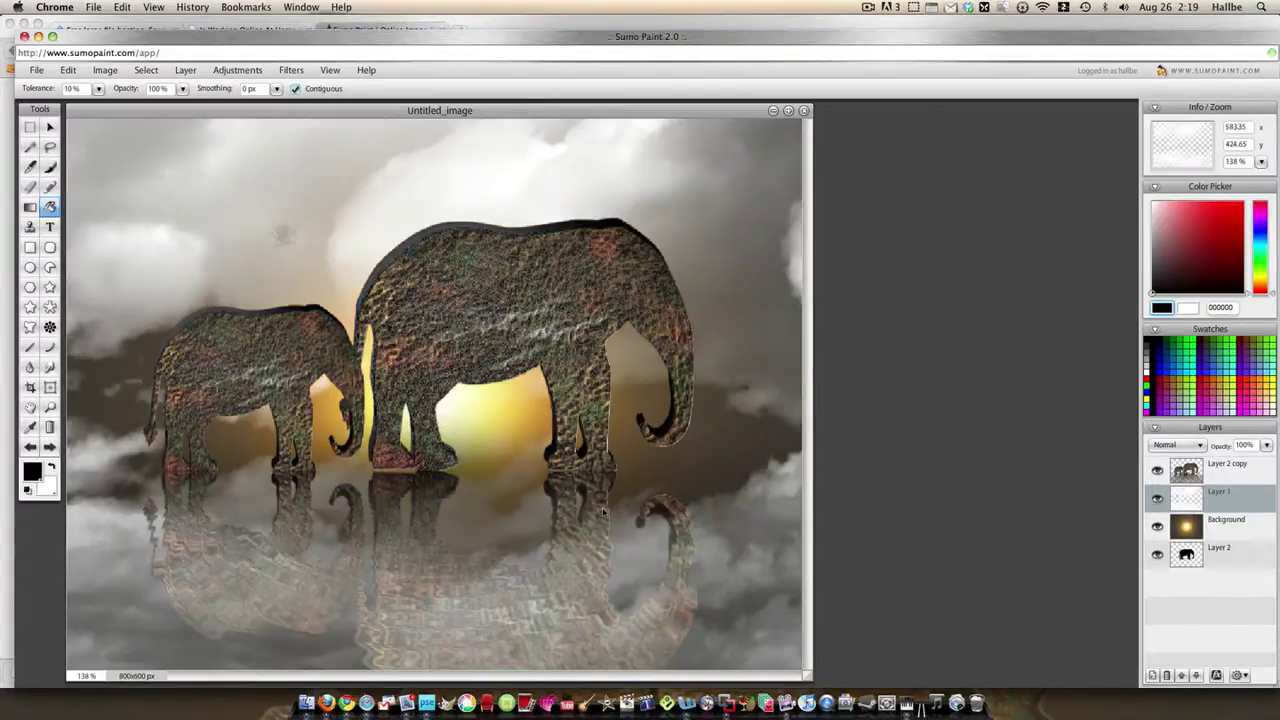
left_click(1266, 446)
left_click_drag(1266, 460, 1238, 462)
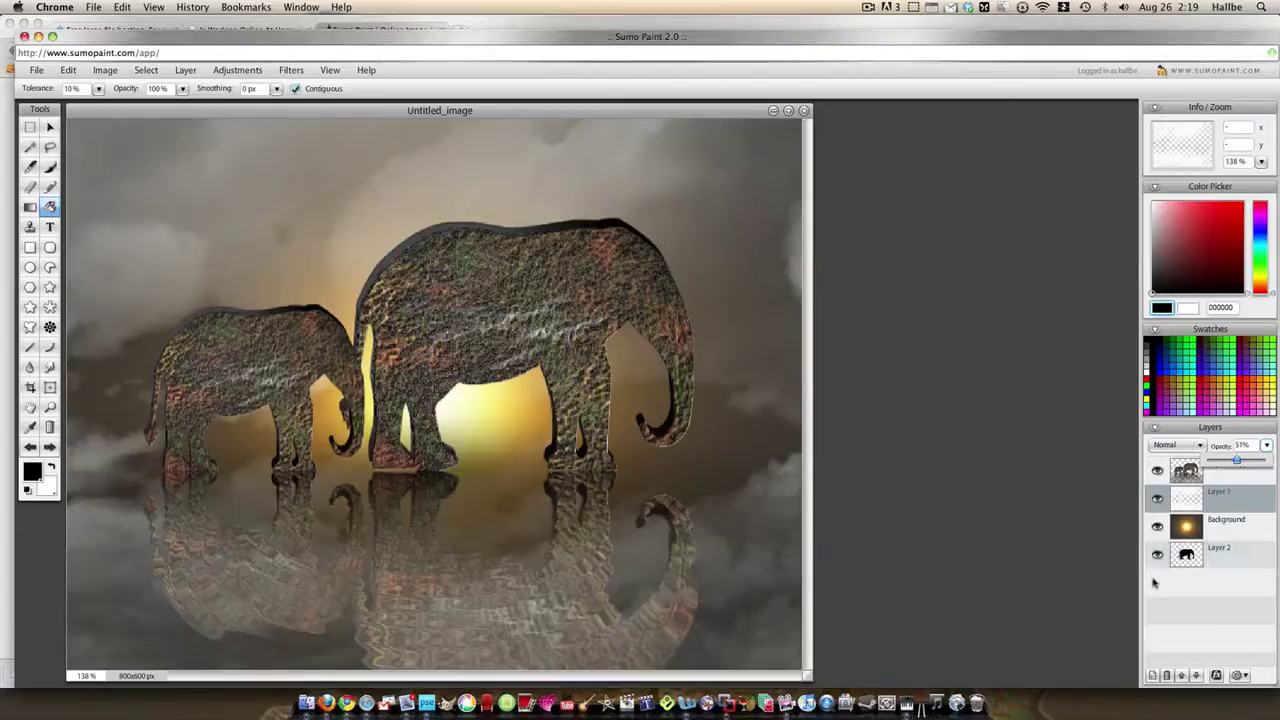
Darken the Background layer with Hue/Saturation Brightness -38.
left_click(1189, 535)
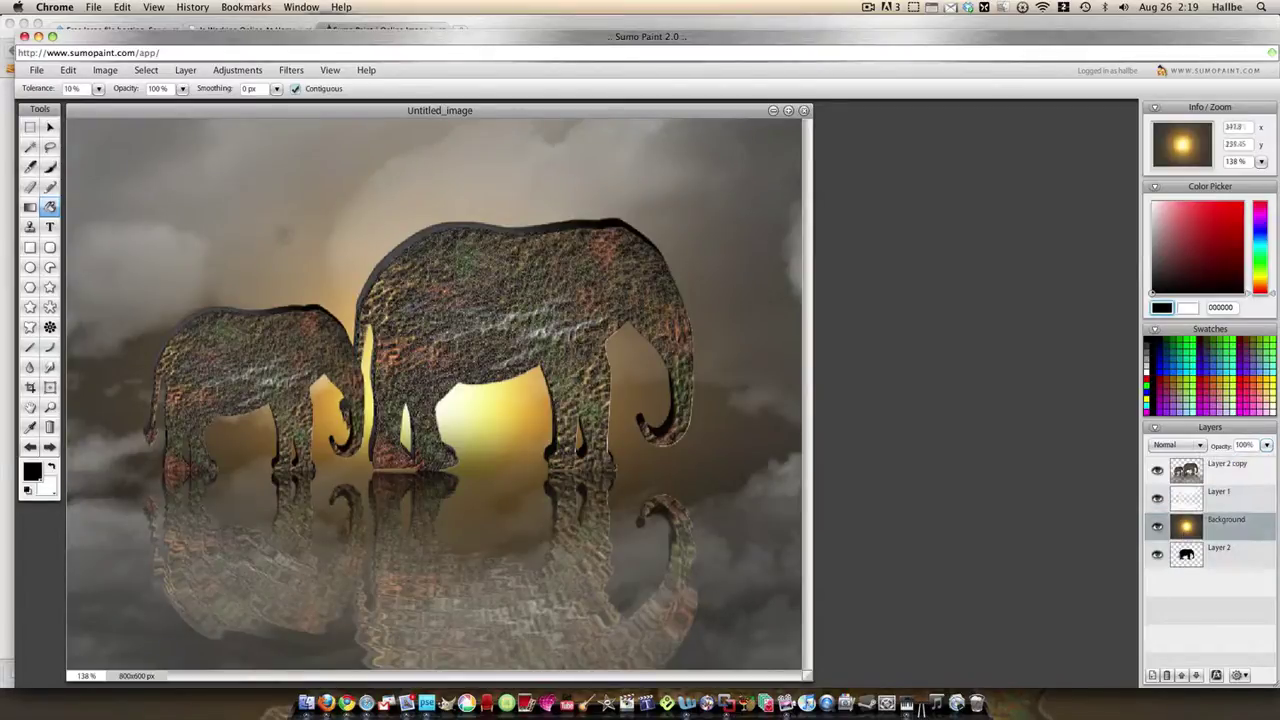
left_click(240, 70)
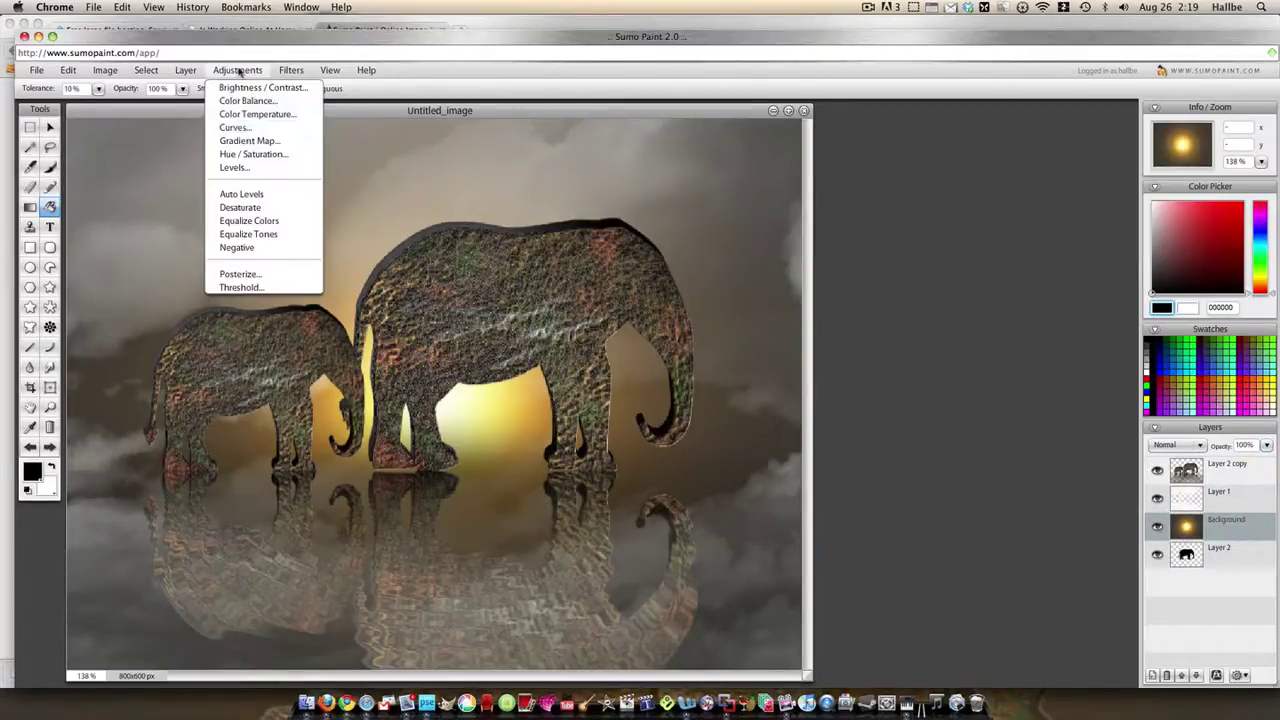
left_click(254, 158)
left_click(633, 409)
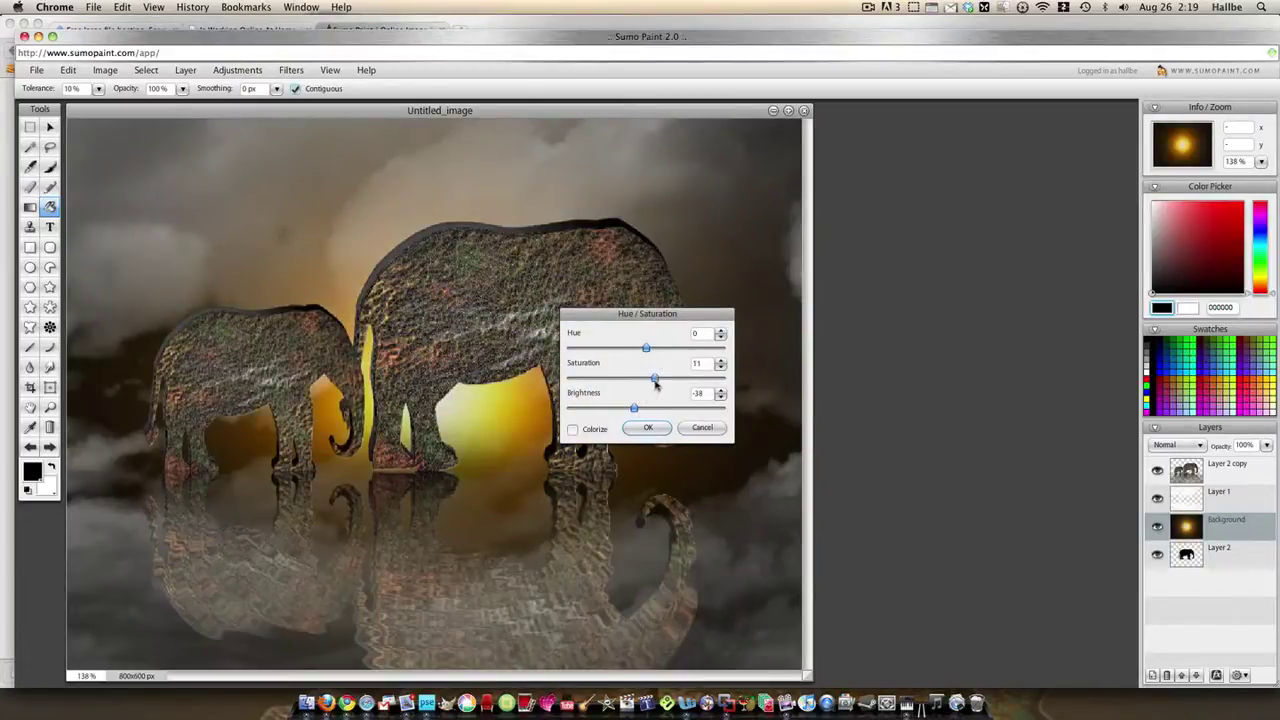
left_click(647, 427)
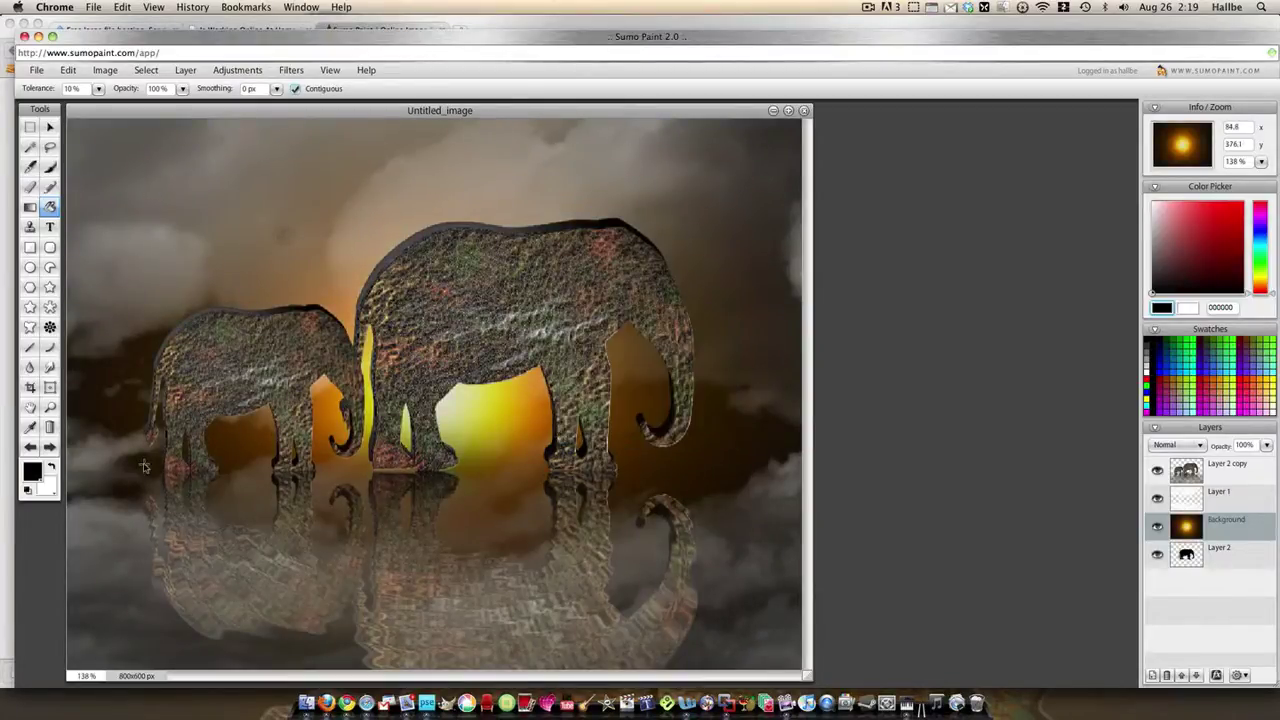